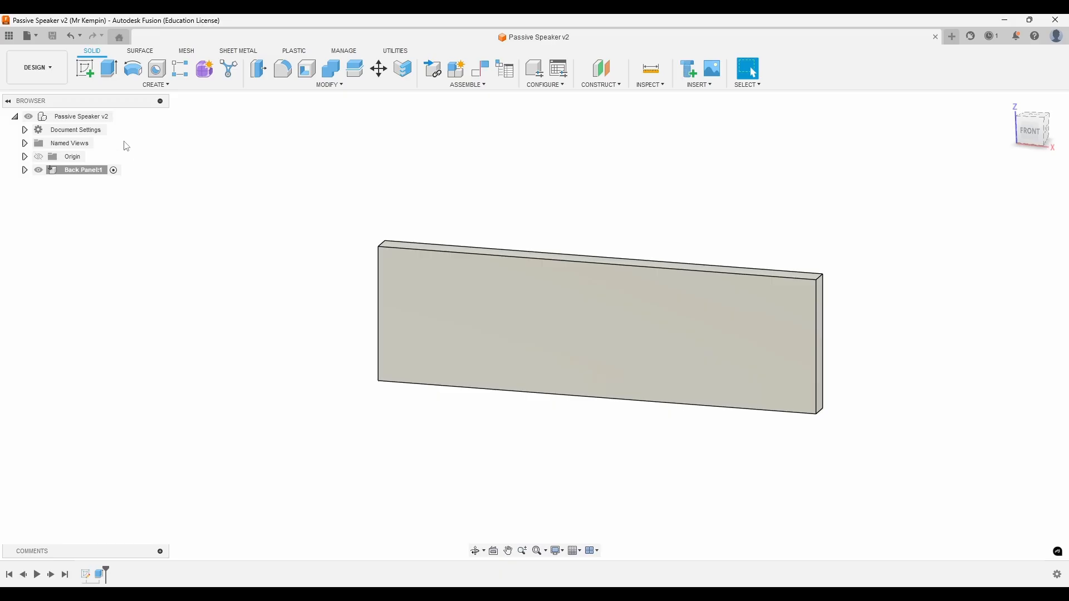
- Activate the top-level Passive Speaker assembly and create a new internal component in it named "Spacer 1"
{"action": "left_click", "coordinate": [114, 171]}
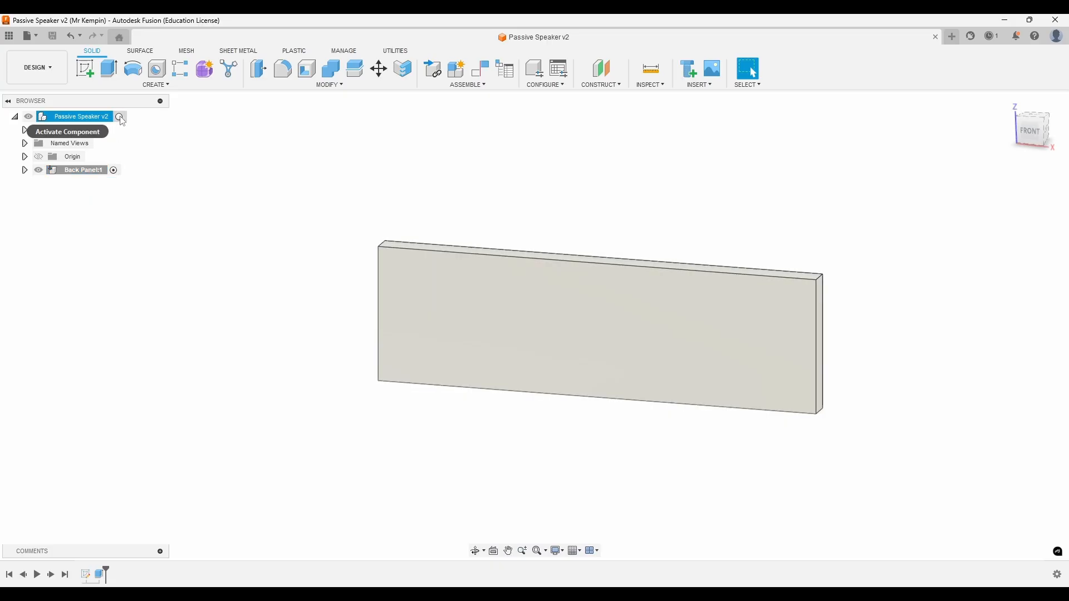
{"action": "left_click", "coordinate": [119, 117]}
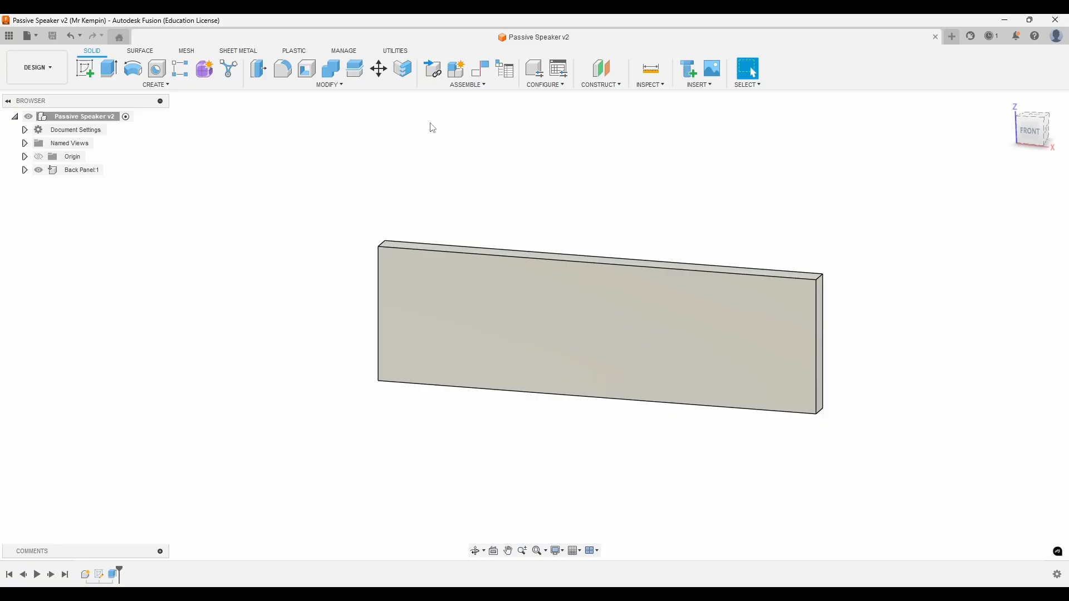
{"action": "left_click", "coordinate": [460, 75]}
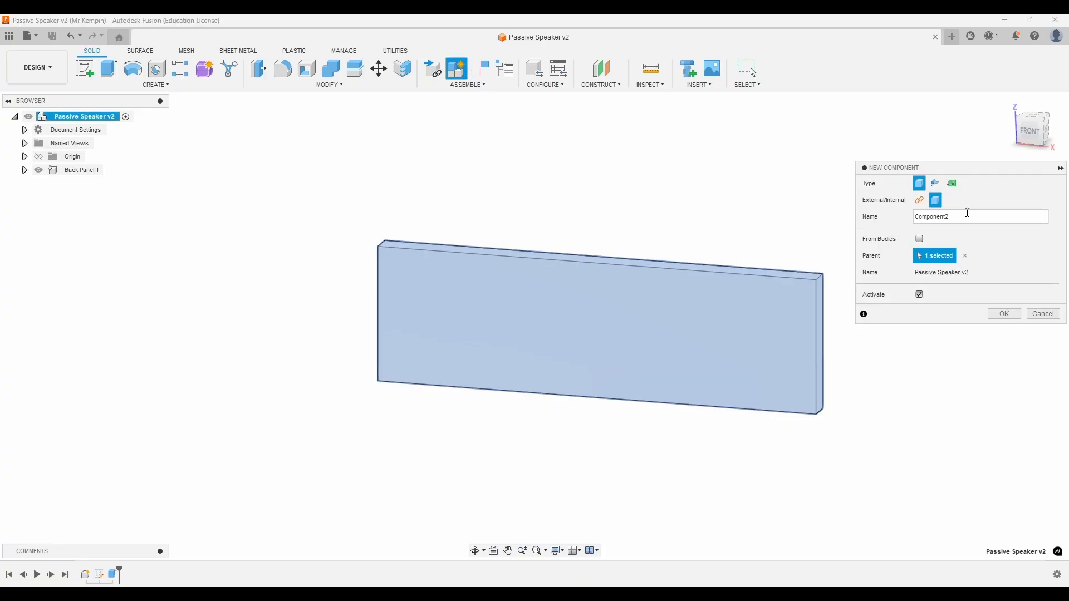
{"action": "left_click_drag", "start_coordinate": [971, 216], "coordinate": [885, 210]}
{"action": "type", "text": "Spacer 1"}
{"action": "left_click", "coordinate": [1004, 314]}
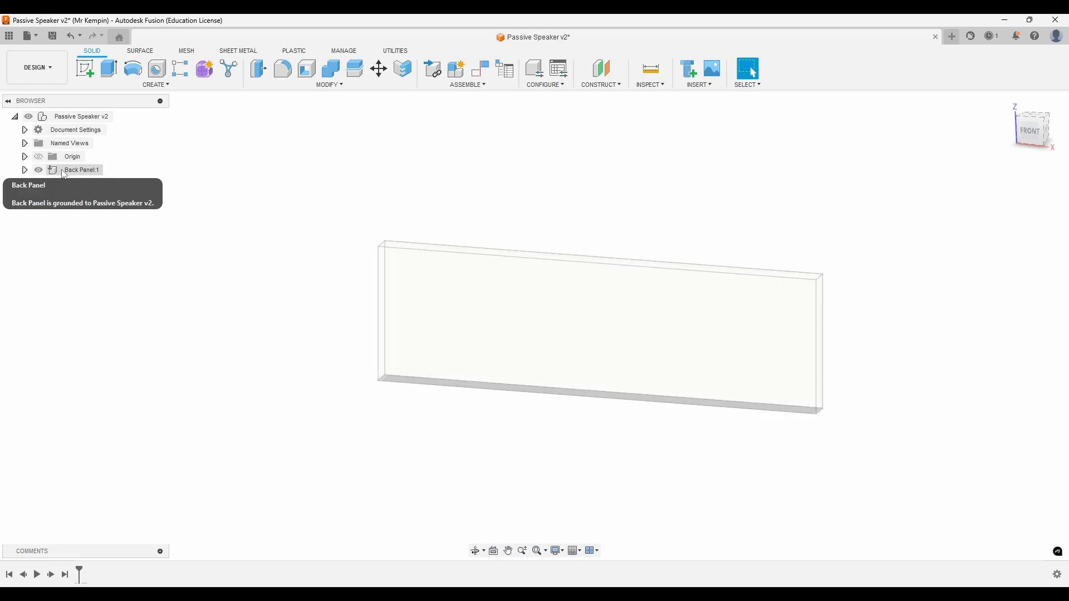
{"action": "left_click", "coordinate": [25, 170]}
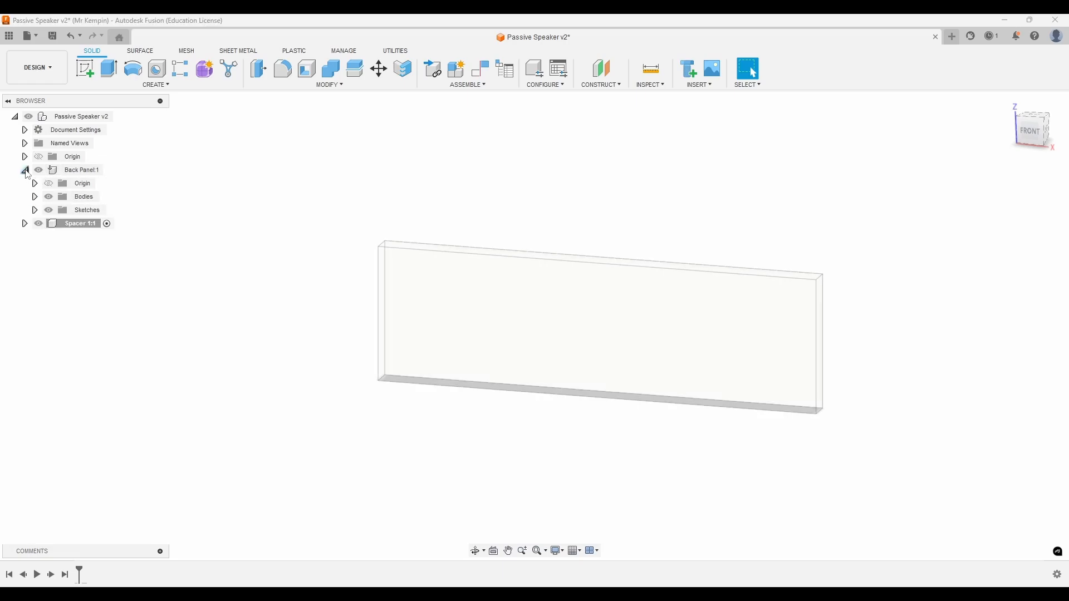
{"action": "left_click", "coordinate": [25, 171]}
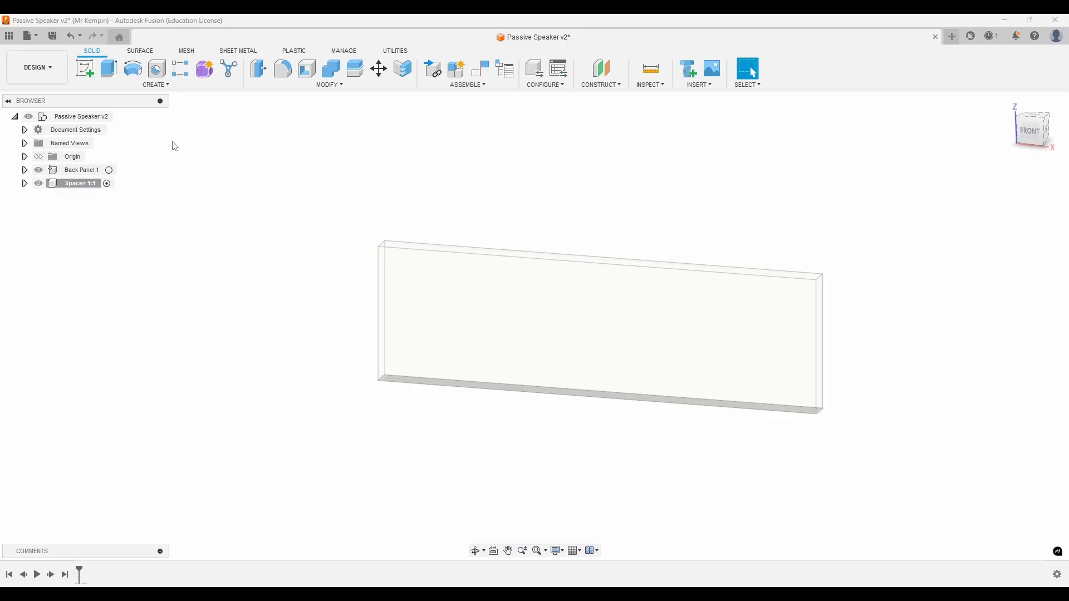
- Sketch a 230 mm wide by 10 mm high rectangle on the front XZ plane, just below the back panel, and finish the sketch
{"action": "left_click", "coordinate": [88, 64]}
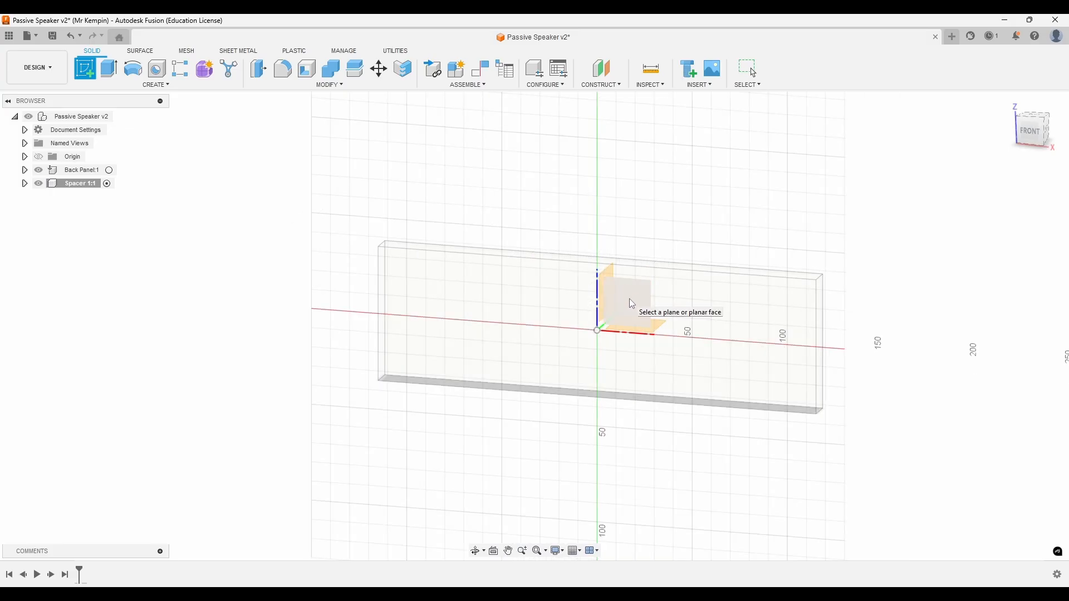
{"action": "left_click", "coordinate": [630, 303]}
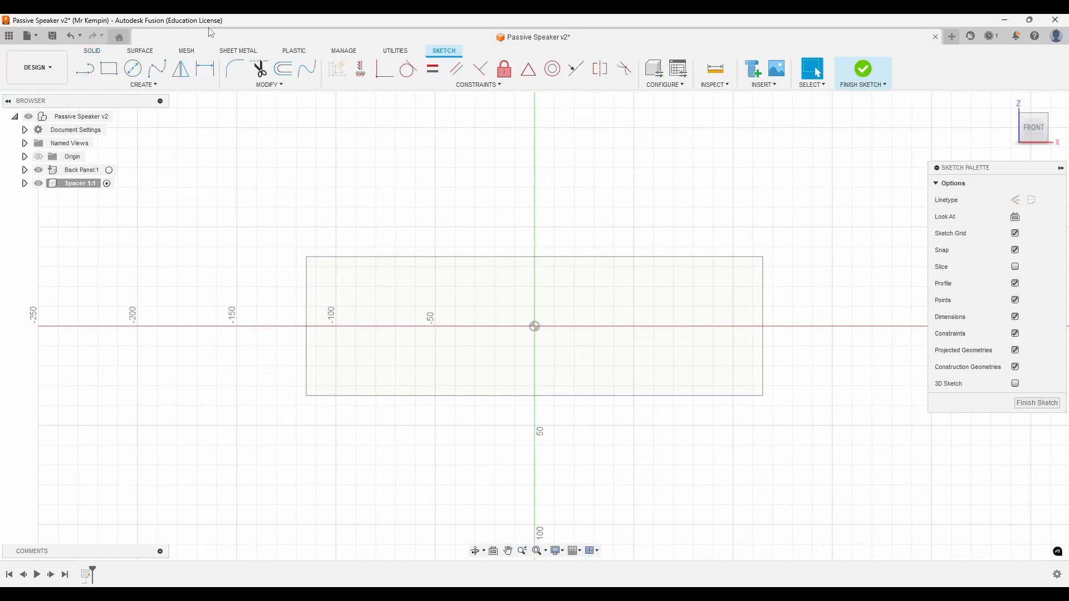
{"action": "left_click", "coordinate": [114, 74]}
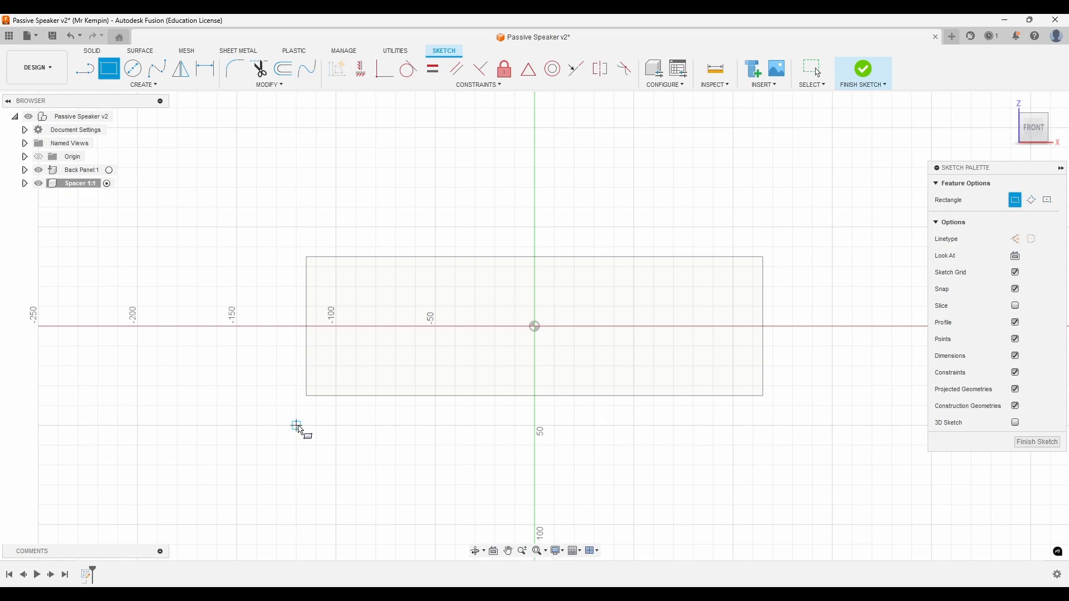
{"action": "left_click", "coordinate": [317, 427]}
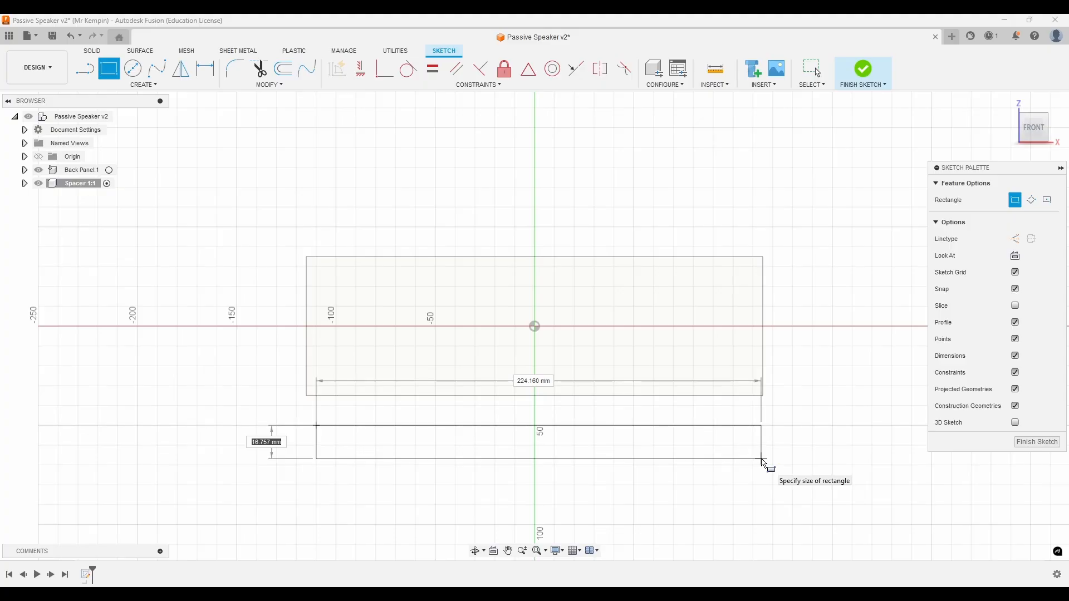
{"action": "type", "text": "10"}
{"action": "key", "text": "Tab"}
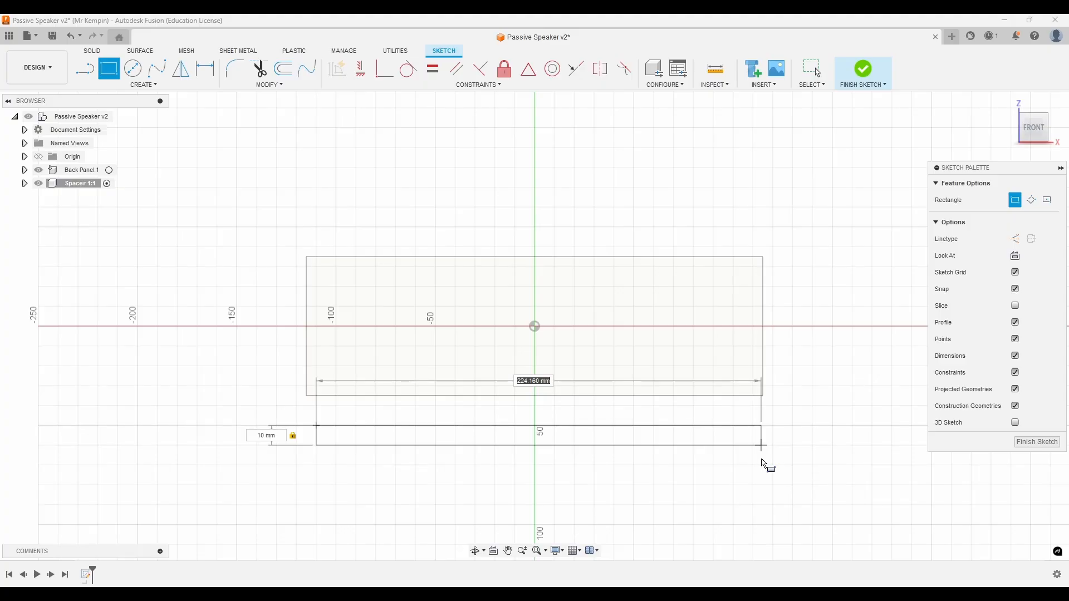
{"action": "type", "text": "230"}
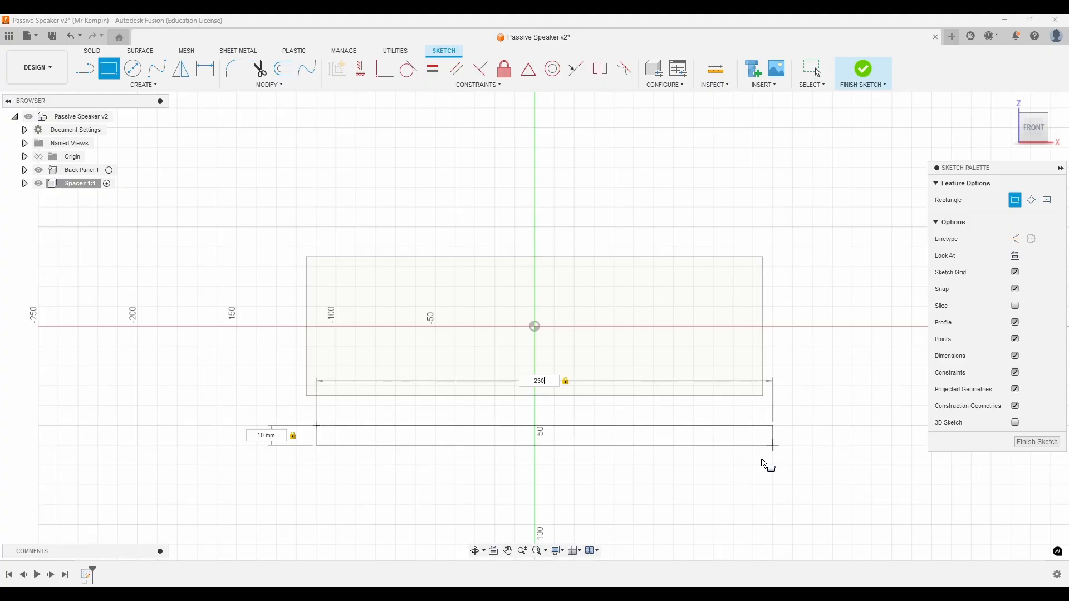
{"action": "key", "text": "Return"}
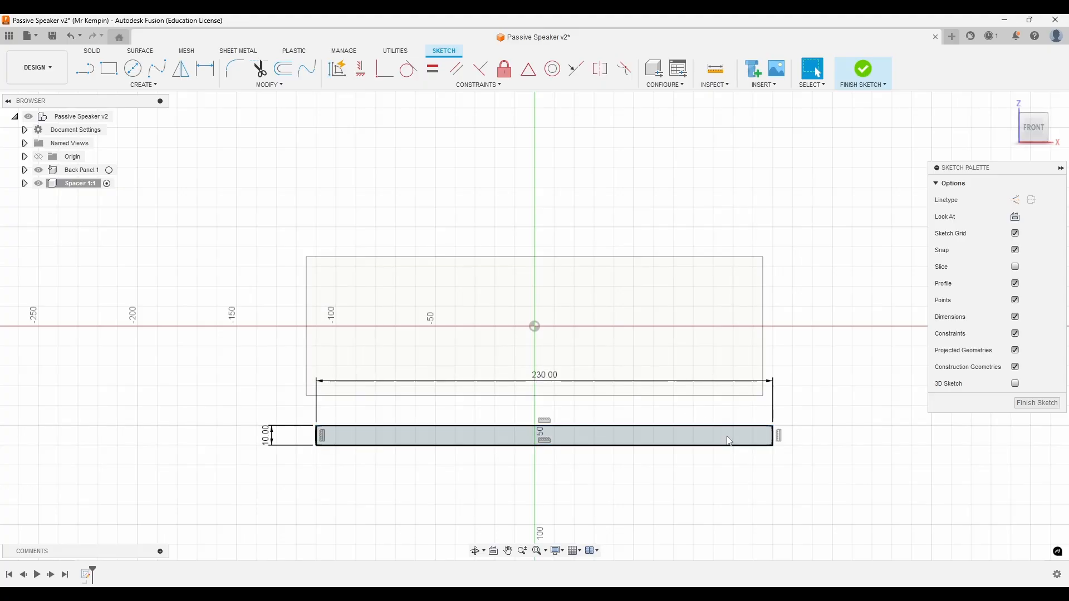
{"action": "left_click", "coordinate": [867, 68]}
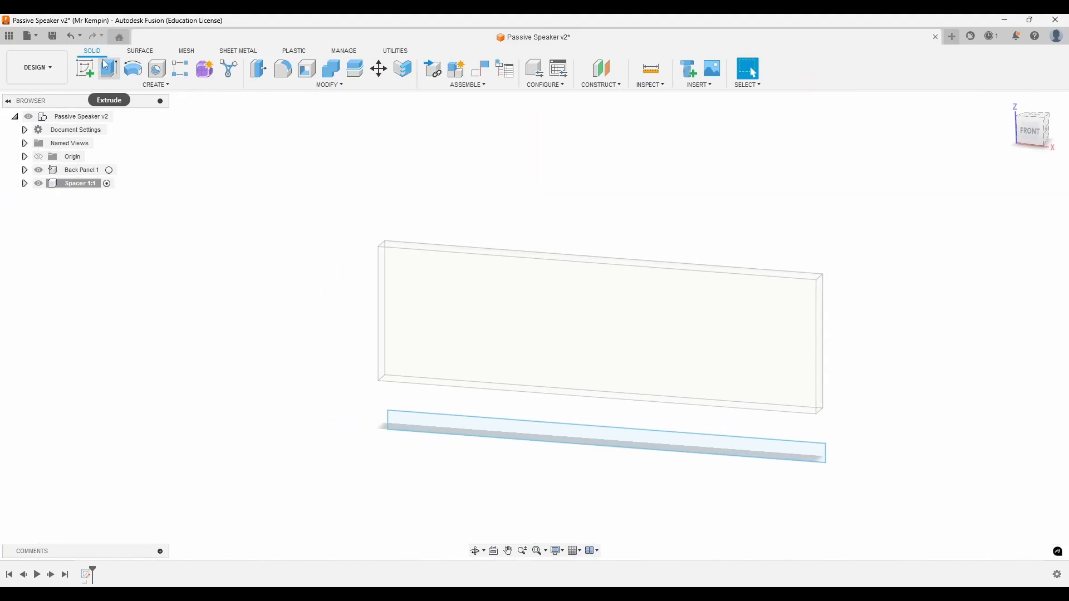
- Extrude the spacer's rectangular profile 12 mm as a new body
{"action": "left_click", "coordinate": [108, 67]}
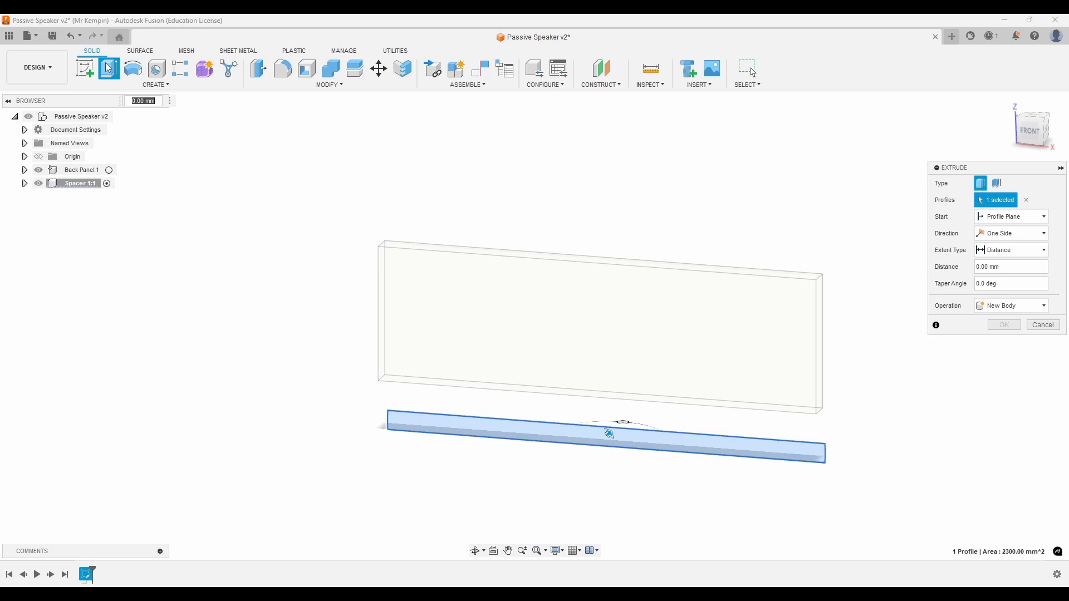
{"action": "type", "text": "12"}
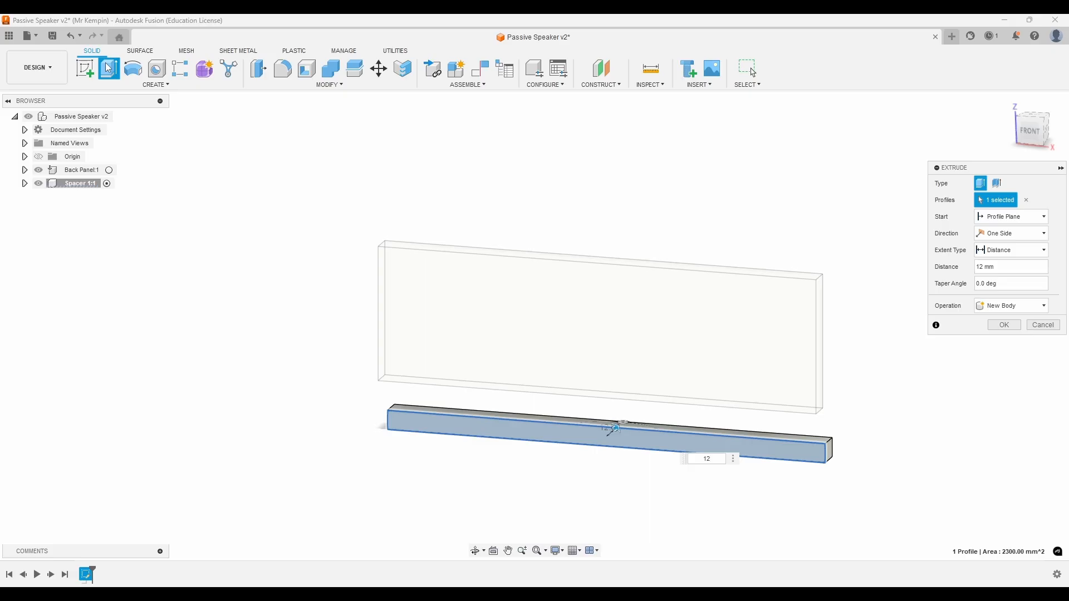
{"action": "key", "text": "Return"}
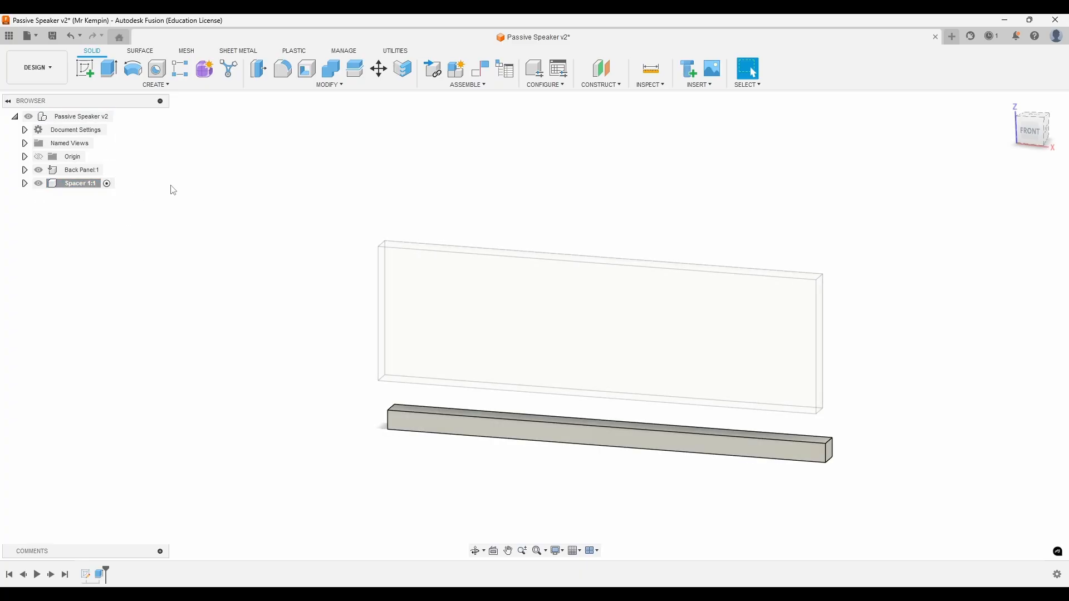
- Start a joint and set its first snap at the midpoint of the bottom edge on the spacer's rear face
{"action": "left_click", "coordinate": [485, 85]}
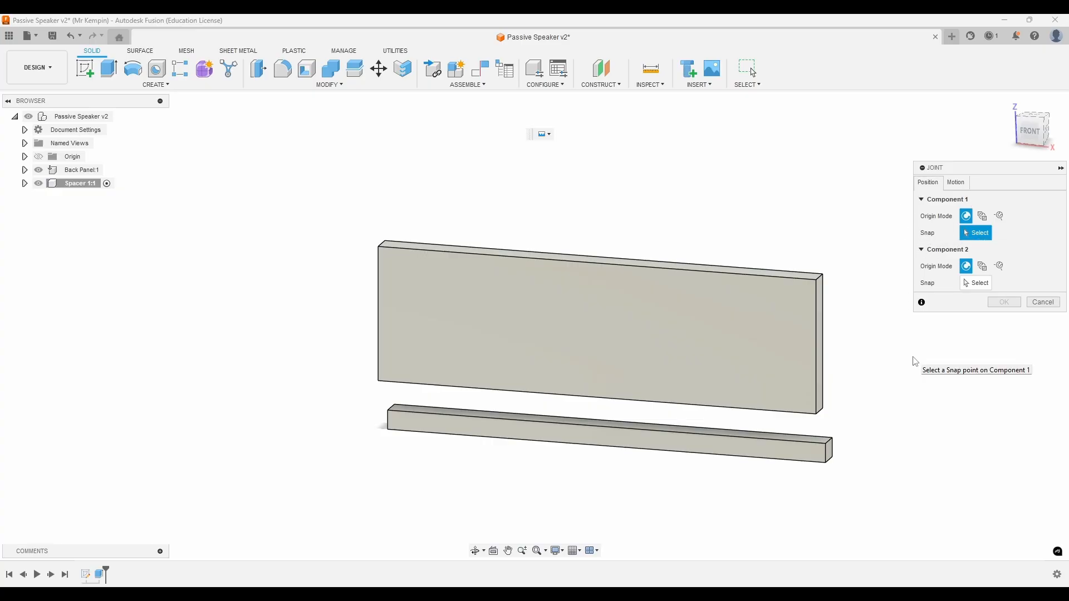
{"action": "middle_click_drag", "start_coordinate": [917, 361], "coordinate": [741, 370], "text": "shift"}
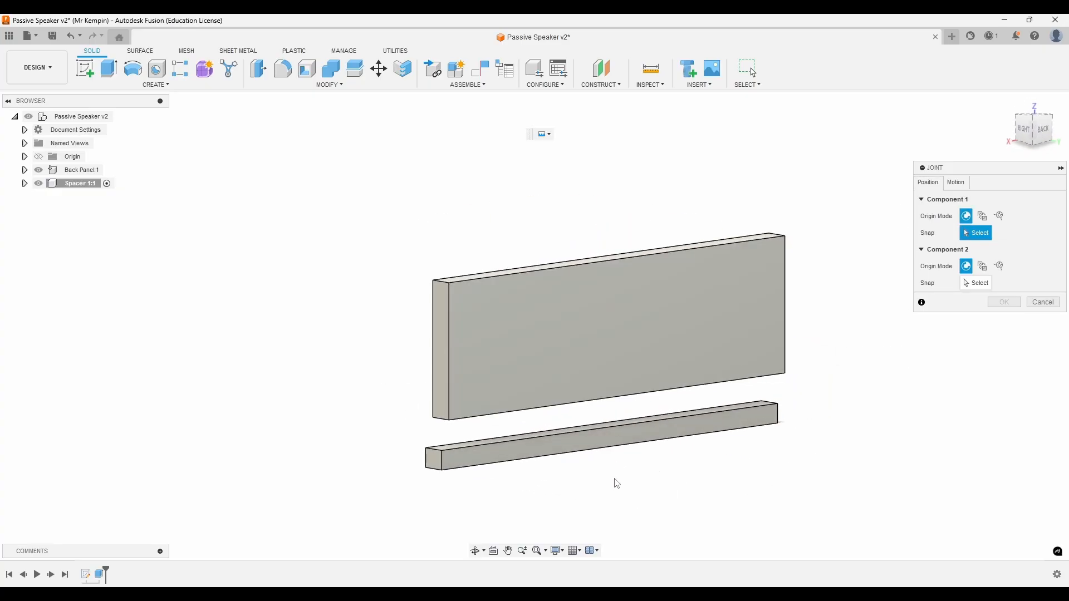
{"action": "scroll", "coordinate": [626, 472], "scroll_direction": "up", "scroll_amount": 5}
{"action": "scroll", "coordinate": [632, 465], "scroll_direction": "up", "scroll_amount": 2}
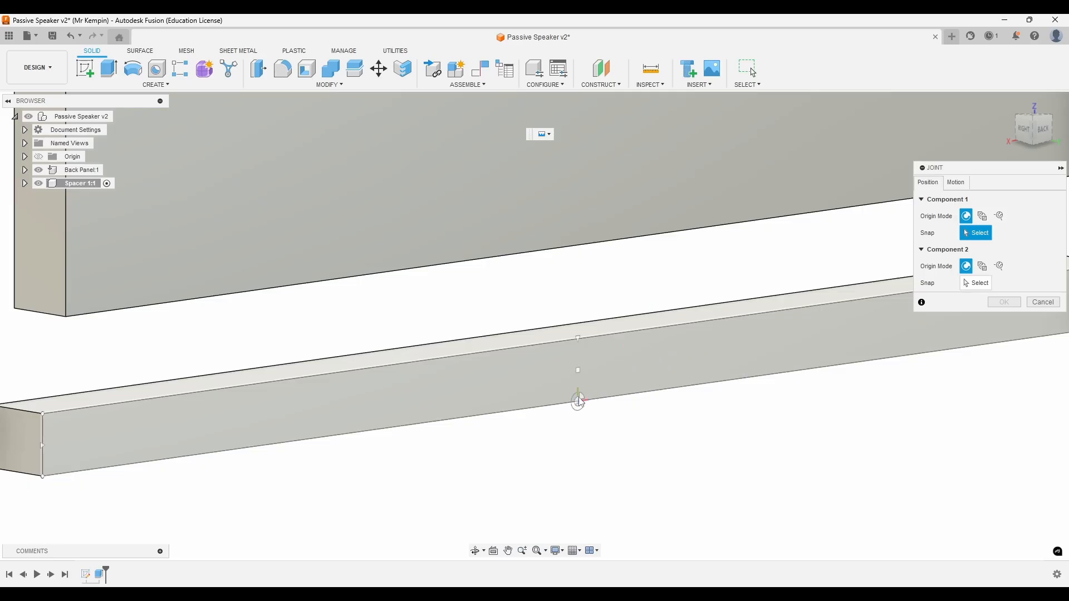
{"action": "scroll", "coordinate": [606, 414], "scroll_direction": "down", "scroll_amount": 4}
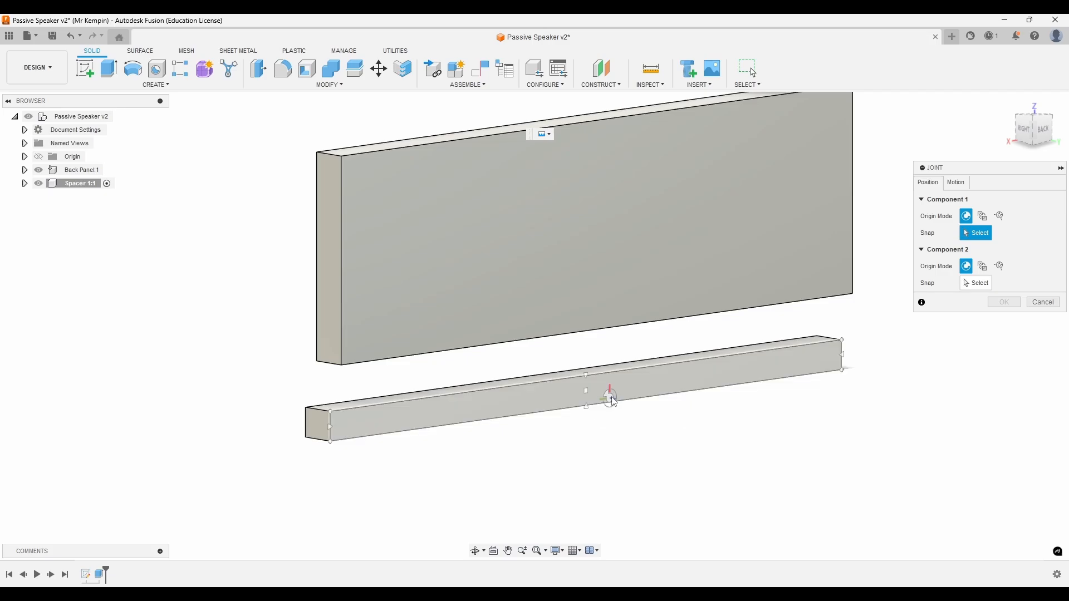
{"action": "scroll", "coordinate": [607, 391], "scroll_direction": "up", "scroll_amount": 3}
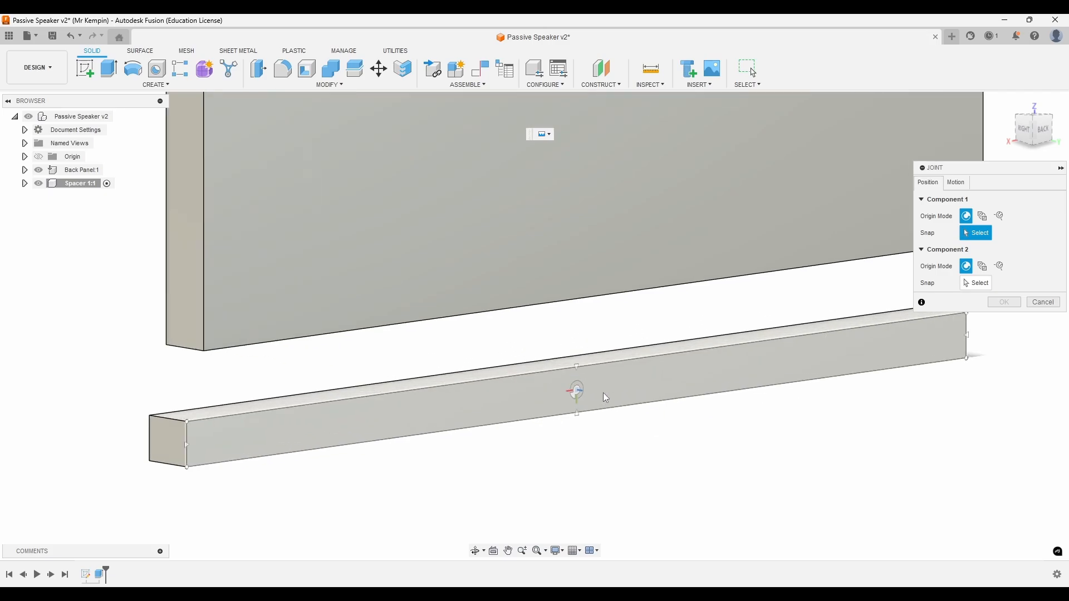
{"action": "scroll", "coordinate": [597, 394], "scroll_direction": "up", "scroll_amount": 5}
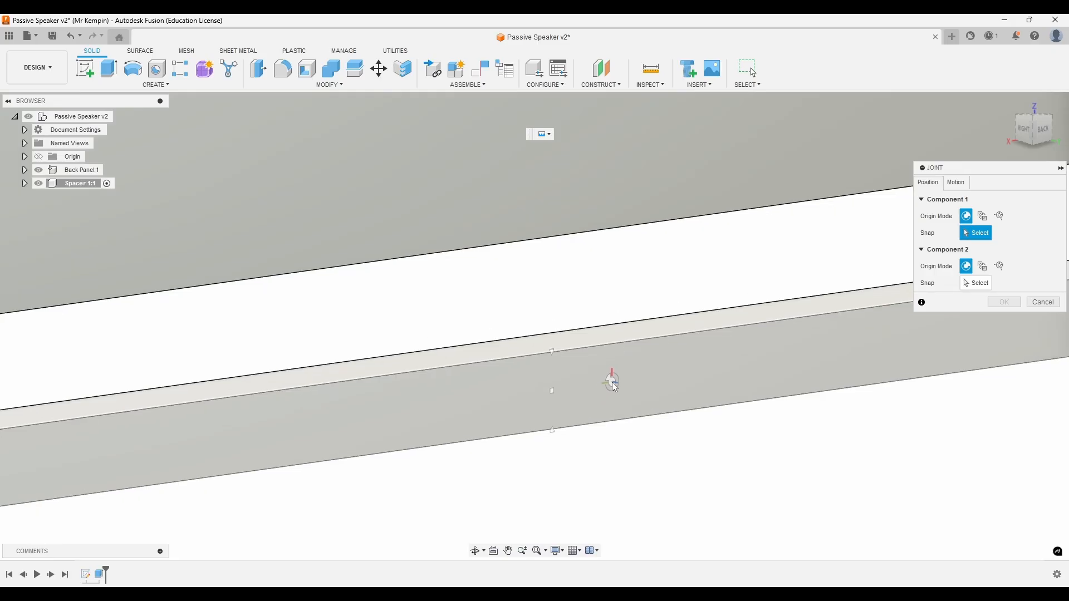
{"action": "scroll", "coordinate": [589, 397], "scroll_direction": "up", "scroll_amount": 1}
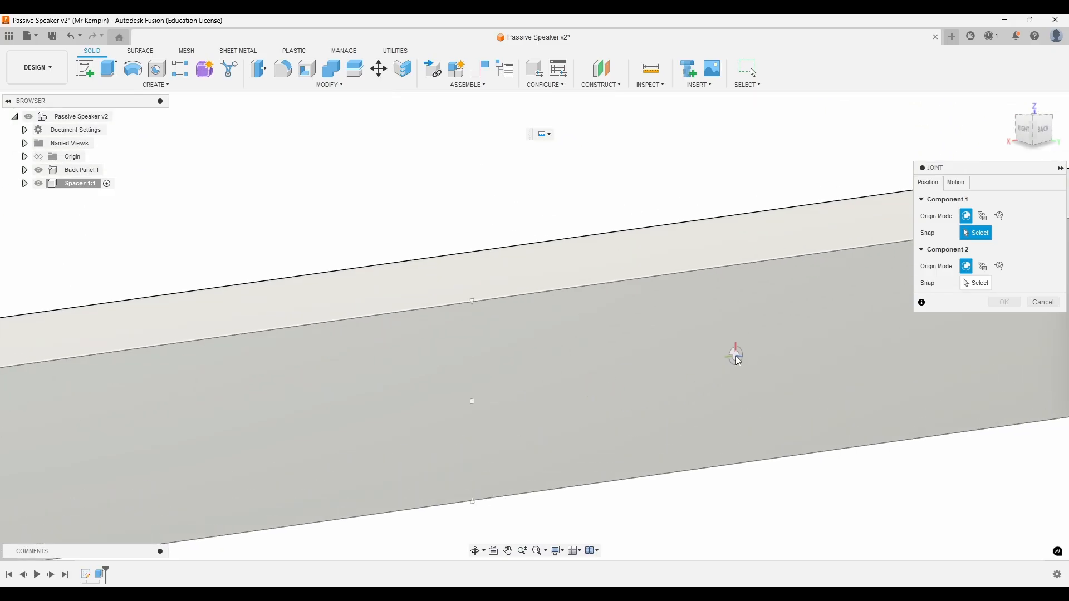
{"action": "left_click", "coordinate": [742, 350]}
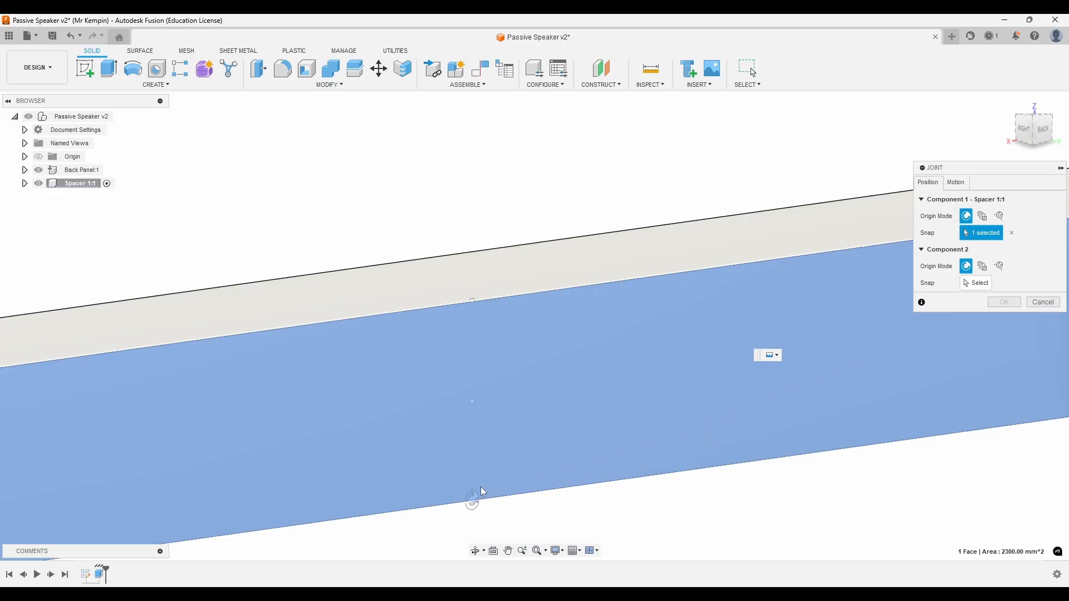
{"action": "left_click", "coordinate": [474, 500]}
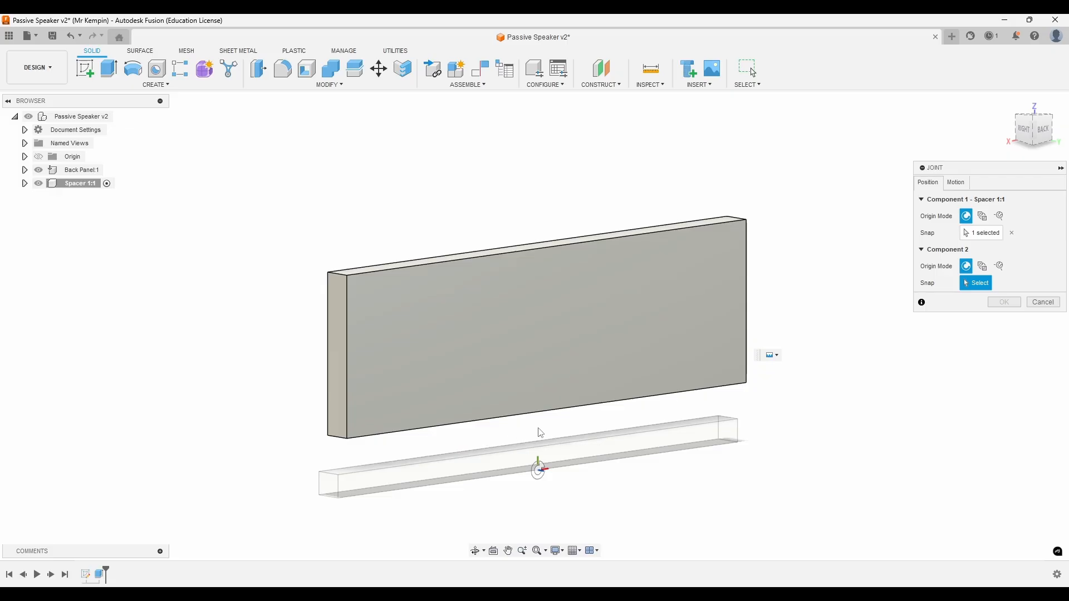
- Set the joint's second snap at the bottom-edge midpoint of the back panel's front face and complete the joint
{"action": "left_click", "coordinate": [1026, 131]}
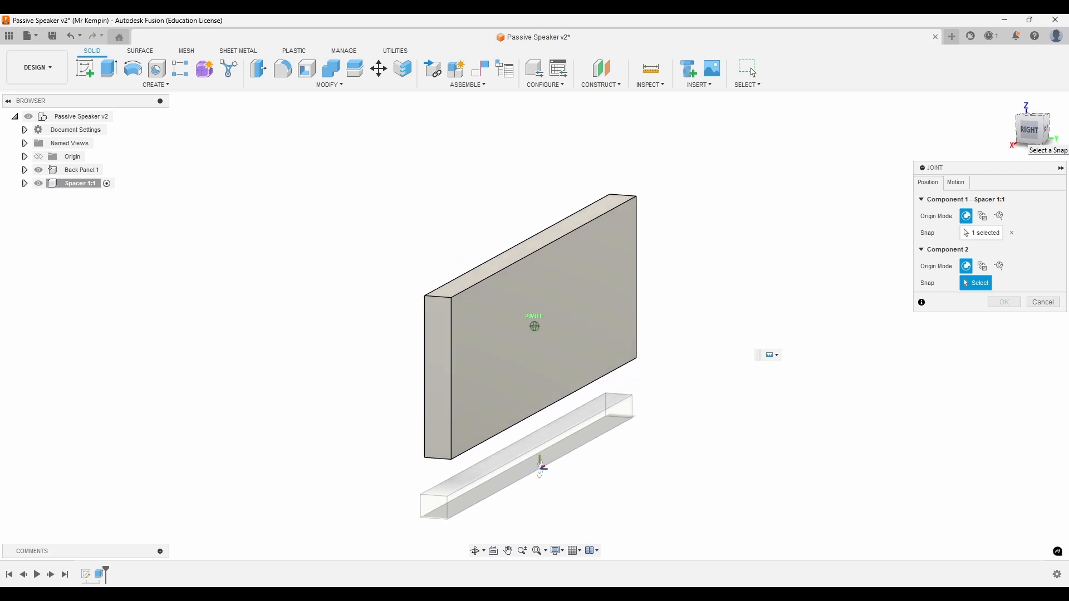
{"action": "mouse_move", "coordinate": [1028, 131]}
{"action": "left_mouse_down"}
{"action": "mouse_move", "coordinate": [1038, 131]}
{"action": "mouse_move", "coordinate": [1025, 132]}
{"action": "left_mouse_up"}
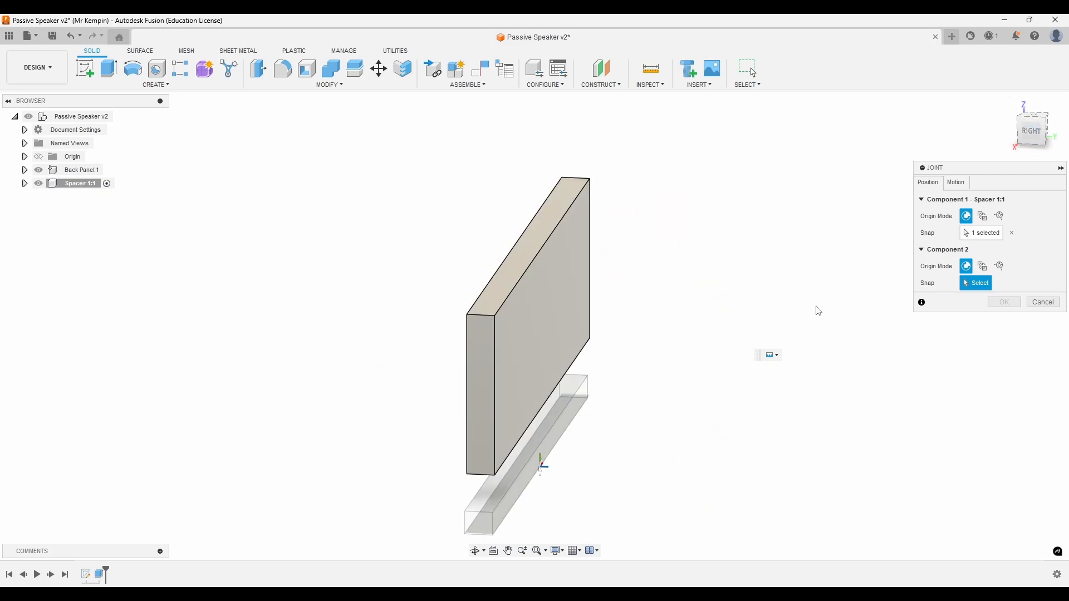
{"action": "left_click", "coordinate": [476, 551]}
{"action": "left_click_drag", "start_coordinate": [420, 482], "coordinate": [471, 480]}
{"action": "left_click", "coordinate": [508, 552]}
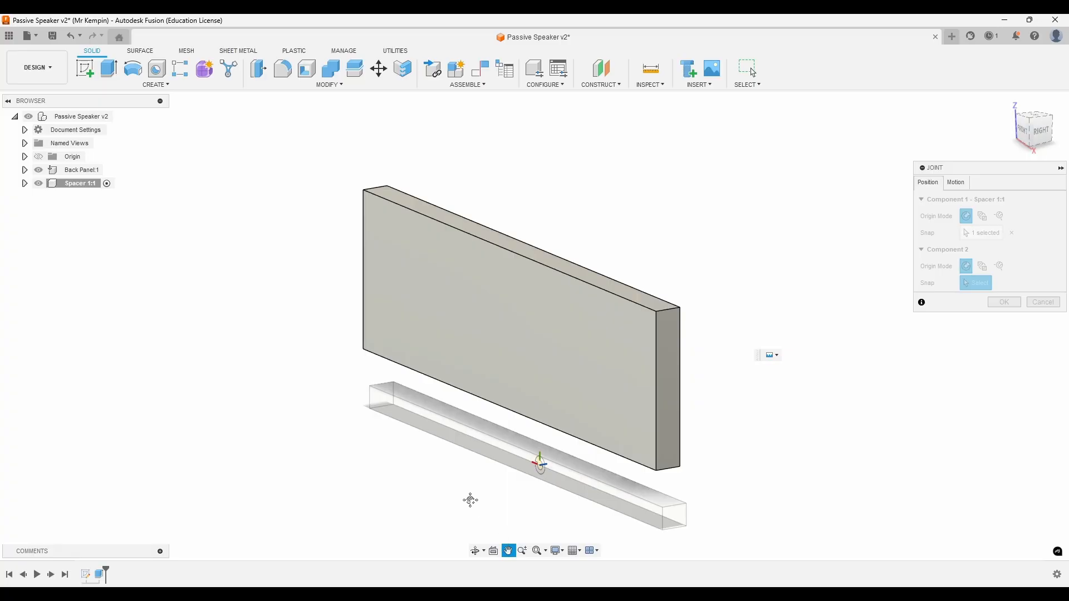
{"action": "key", "text": "Escape"}
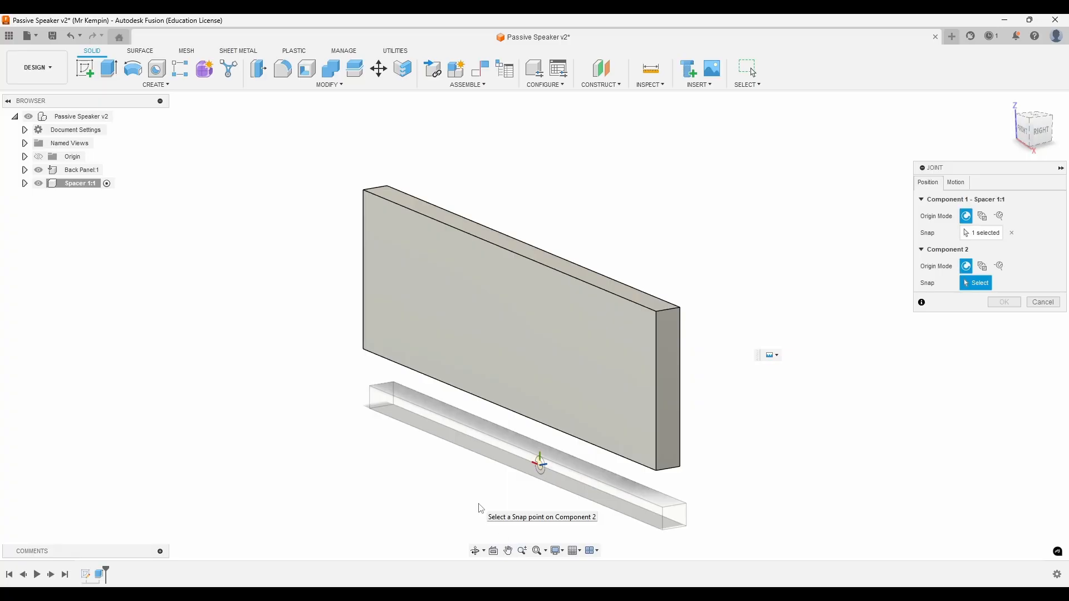
{"action": "middle_click_drag", "start_coordinate": [481, 508], "coordinate": [535, 478], "text": "shift"}
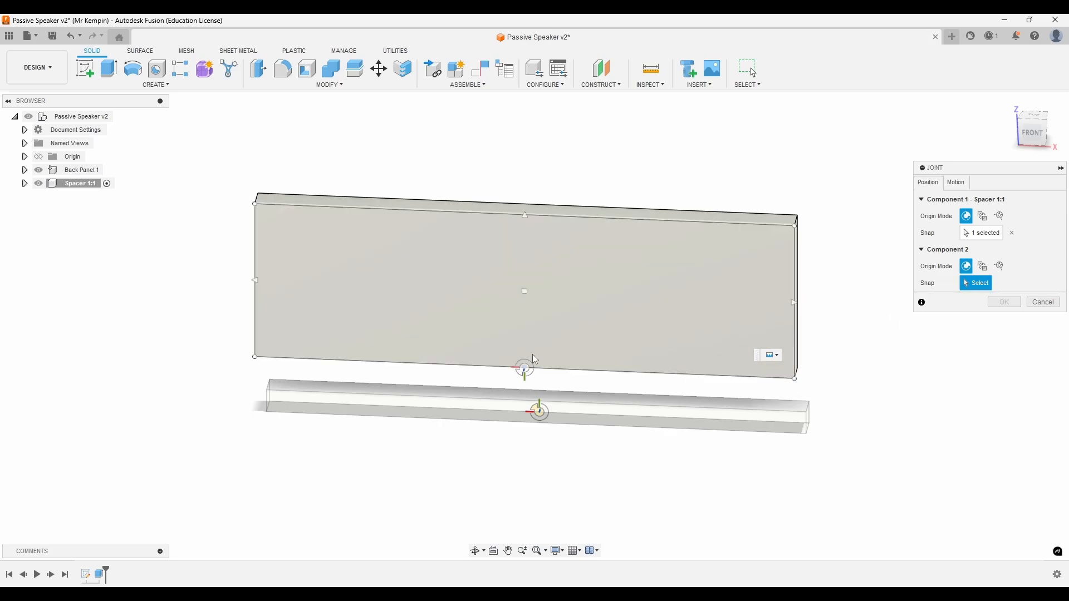
{"action": "scroll", "coordinate": [526, 359], "scroll_direction": "up", "scroll_amount": 5}
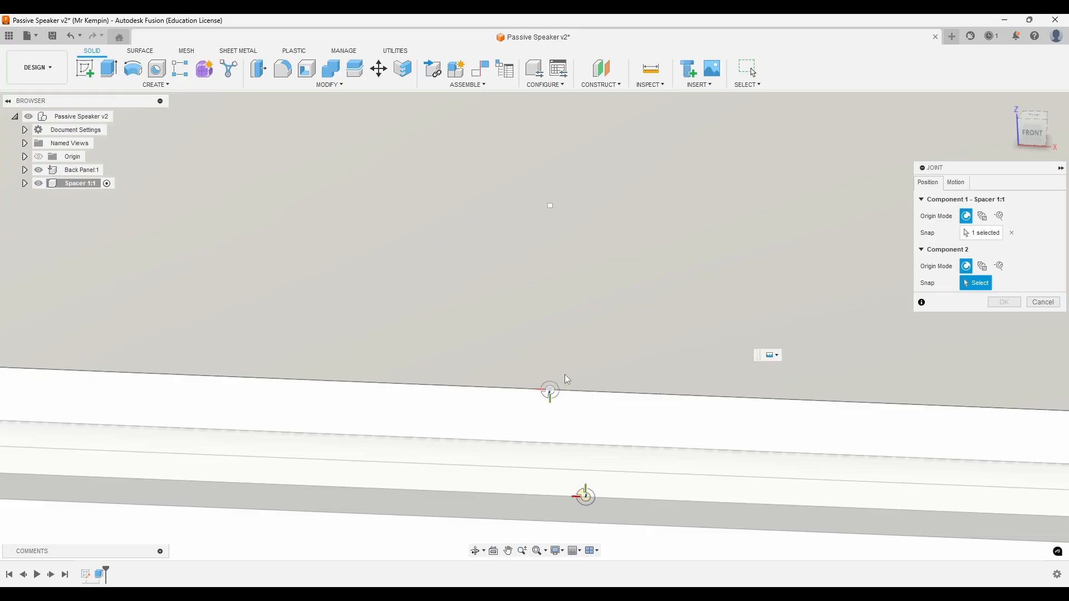
{"action": "left_click", "coordinate": [596, 337]}
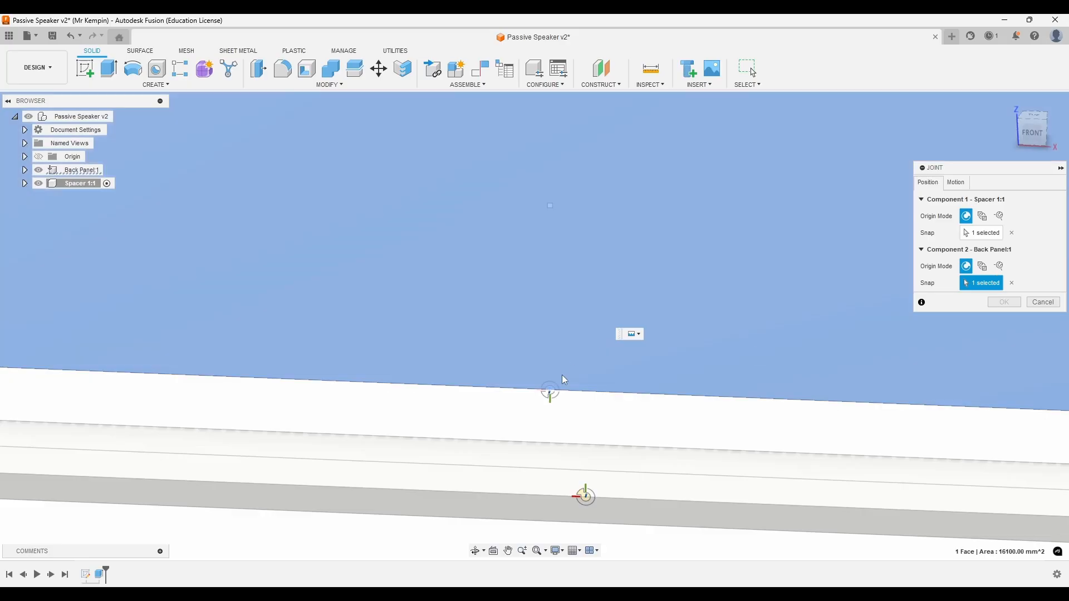
{"action": "scroll", "coordinate": [555, 390], "scroll_direction": "down", "scroll_amount": 6}
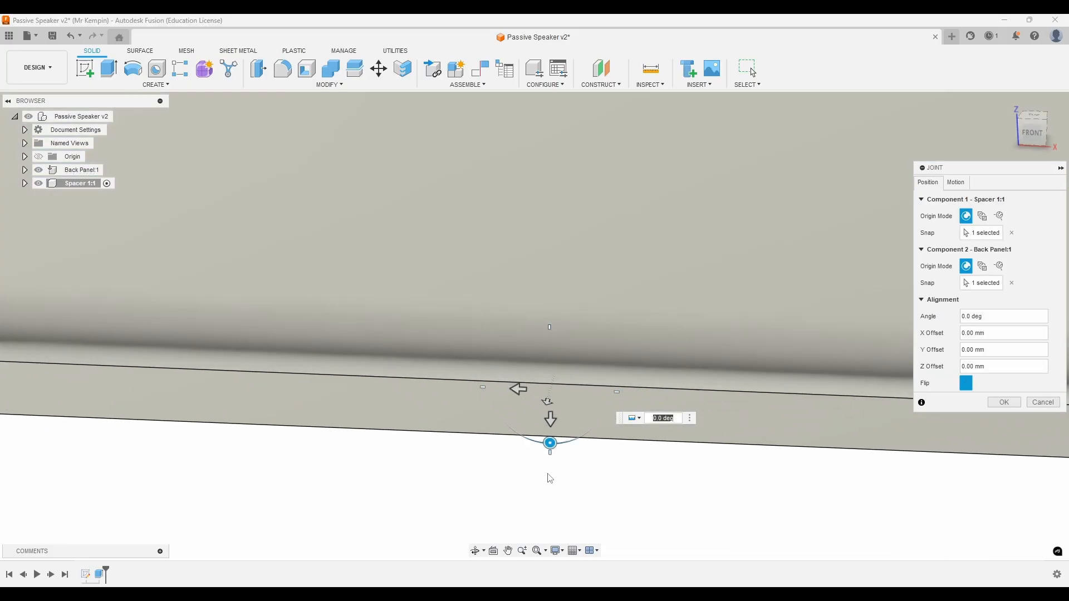
{"action": "left_click", "coordinate": [1004, 400]}
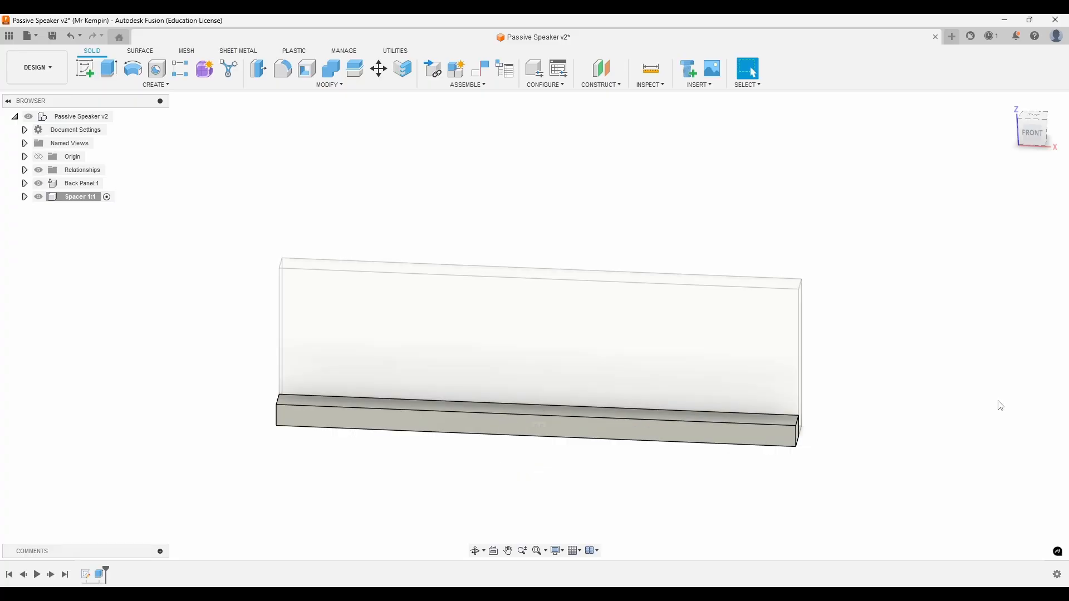
- Activate the top-level Passive Speaker component and hide the joint markers under Relationships
{"action": "middle_click_drag", "start_coordinate": [735, 432], "coordinate": [830, 436], "text": "shift"}
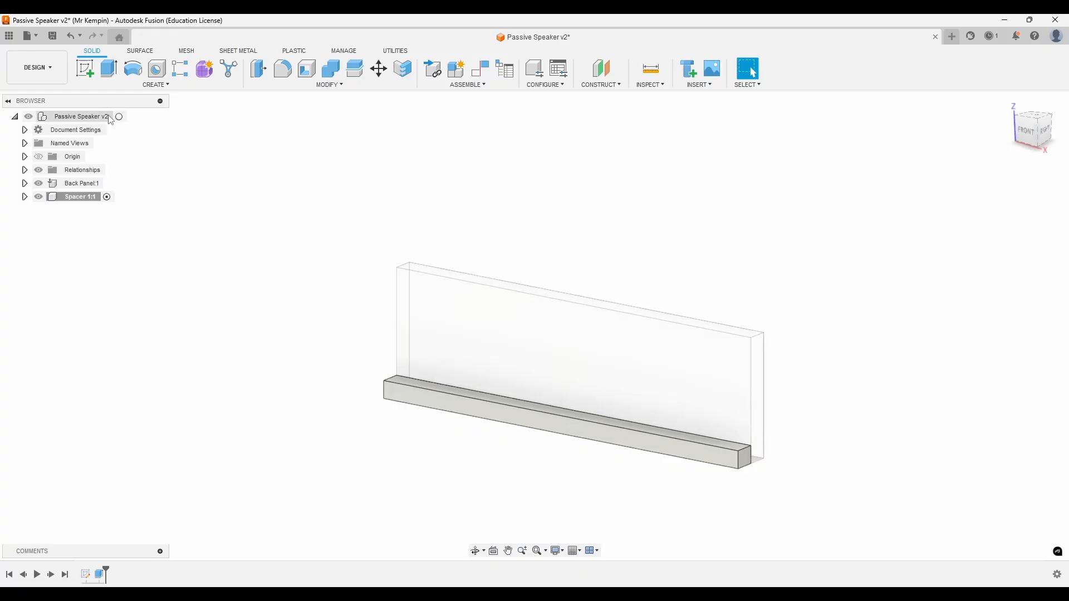
{"action": "left_click", "coordinate": [120, 116]}
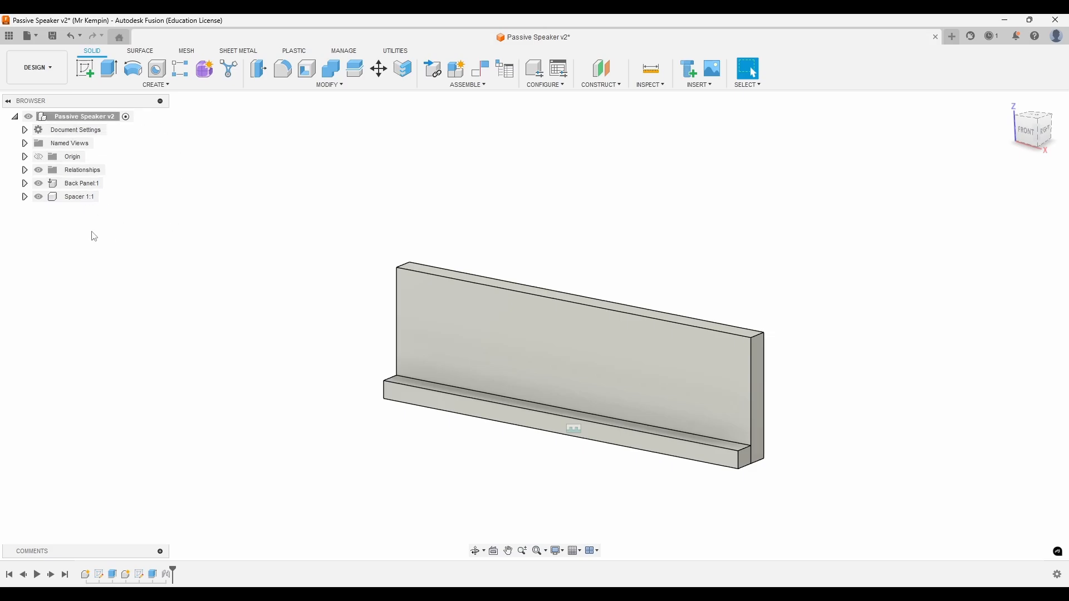
{"action": "left_click", "coordinate": [24, 171]}
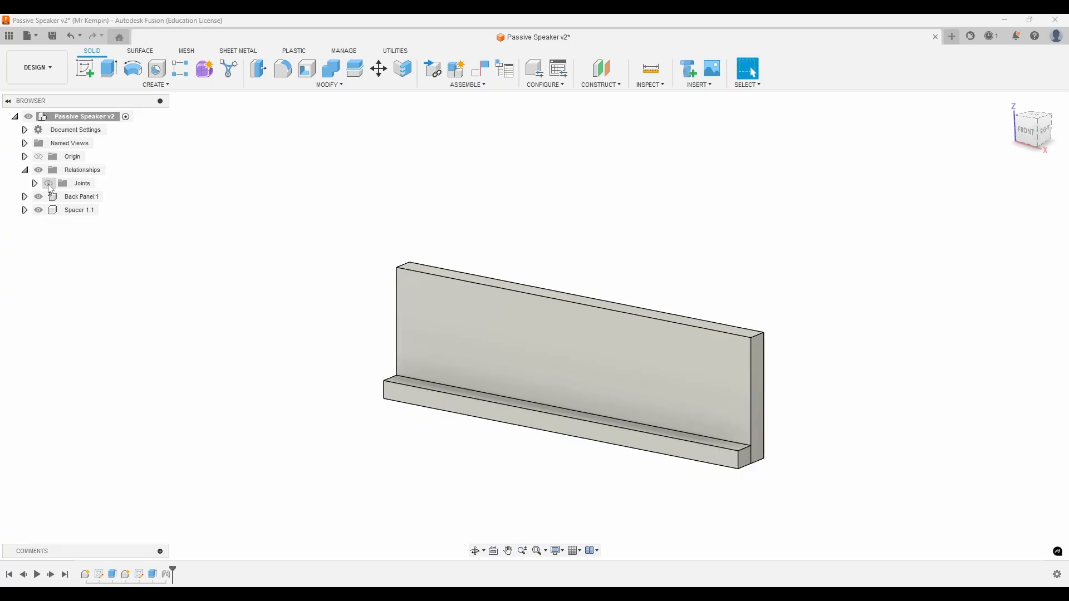
{"action": "left_click", "coordinate": [49, 184]}
{"action": "left_click", "coordinate": [25, 170]}
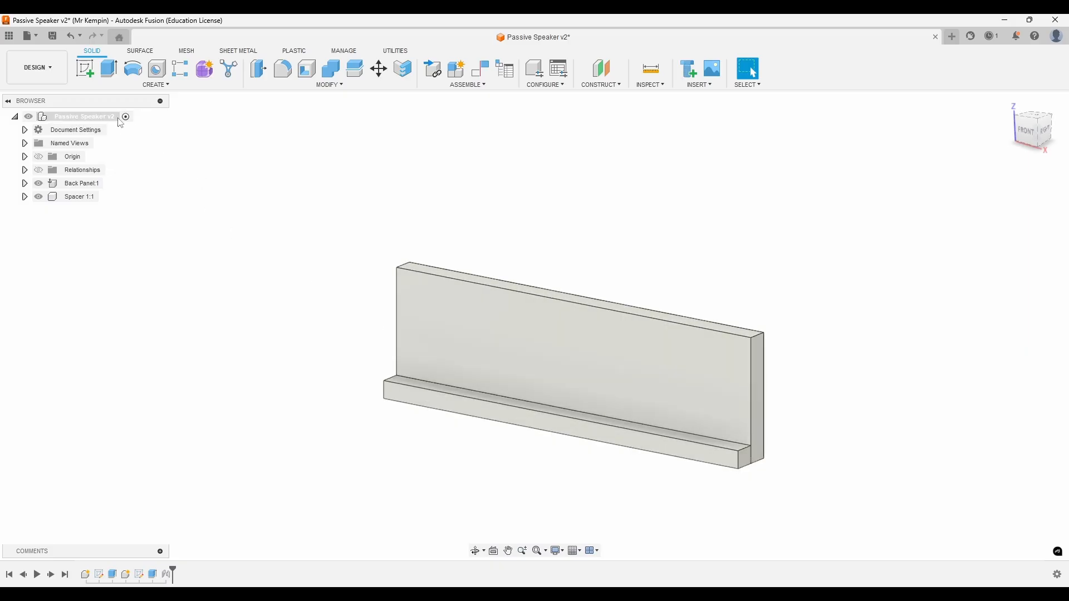
- Create an internal component named Spacer 2 under the top-level Passive Speaker component and make it active
{"action": "left_click", "coordinate": [457, 70]}
{"action": "double_click", "coordinate": [993, 222]}
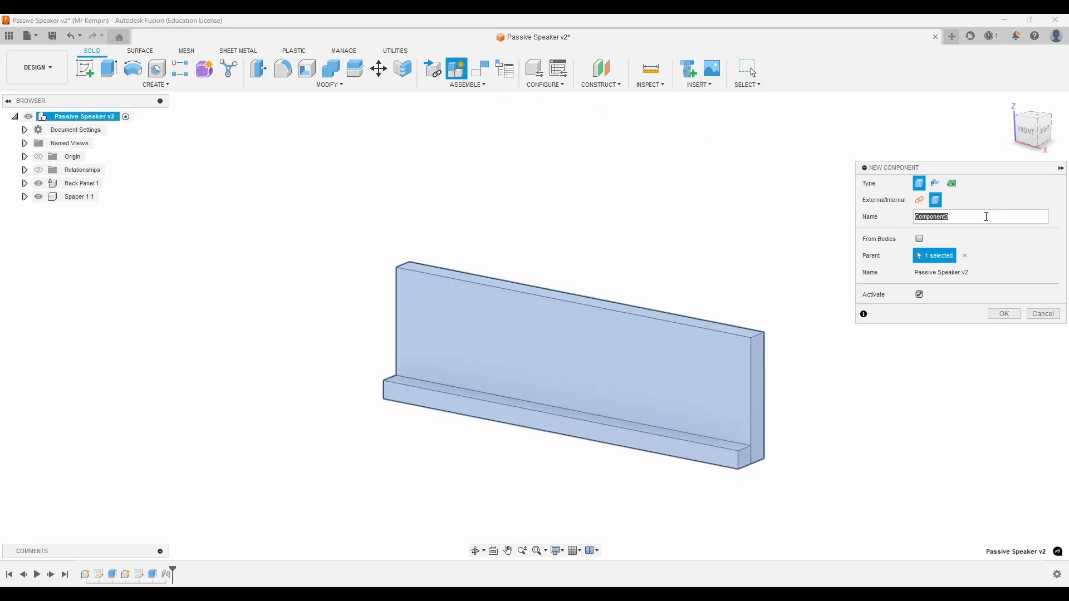
{"action": "type", "text": "Spacer 2"}
{"action": "key", "text": "Return"}
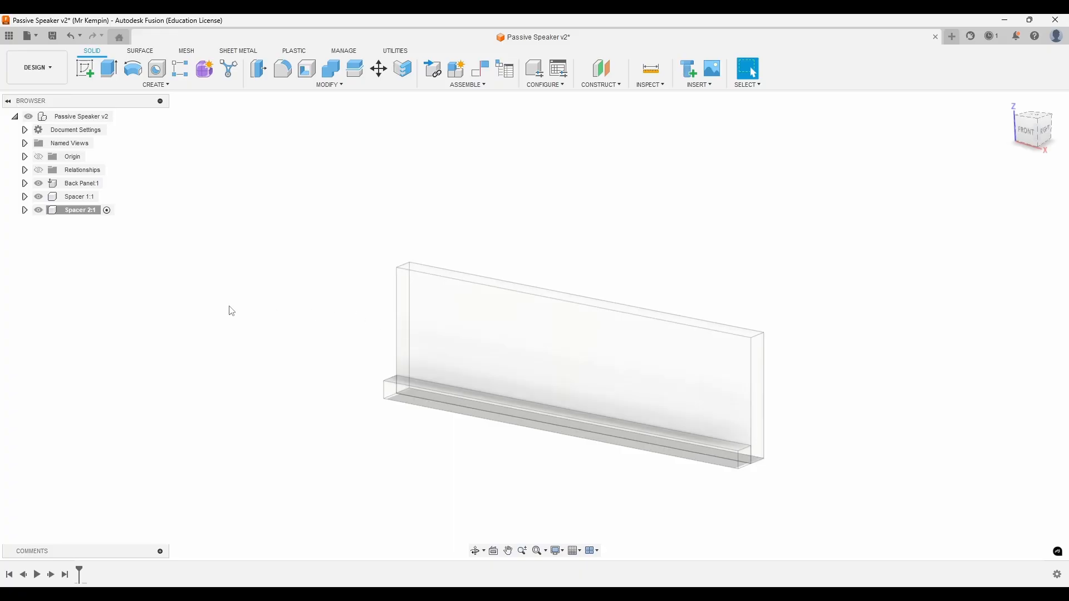
- Sketch a 10 mm wide by 50 mm high rectangle on the front XZ plane, beyond the back panel's left end, and finish the sketch
{"action": "left_click", "coordinate": [92, 68]}
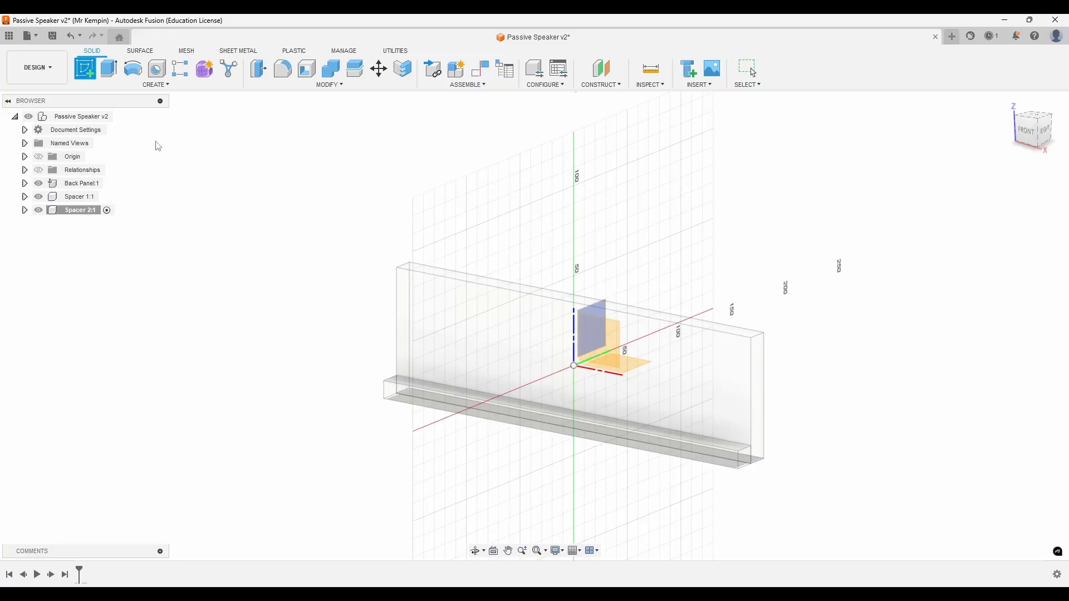
{"action": "left_click", "coordinate": [601, 339]}
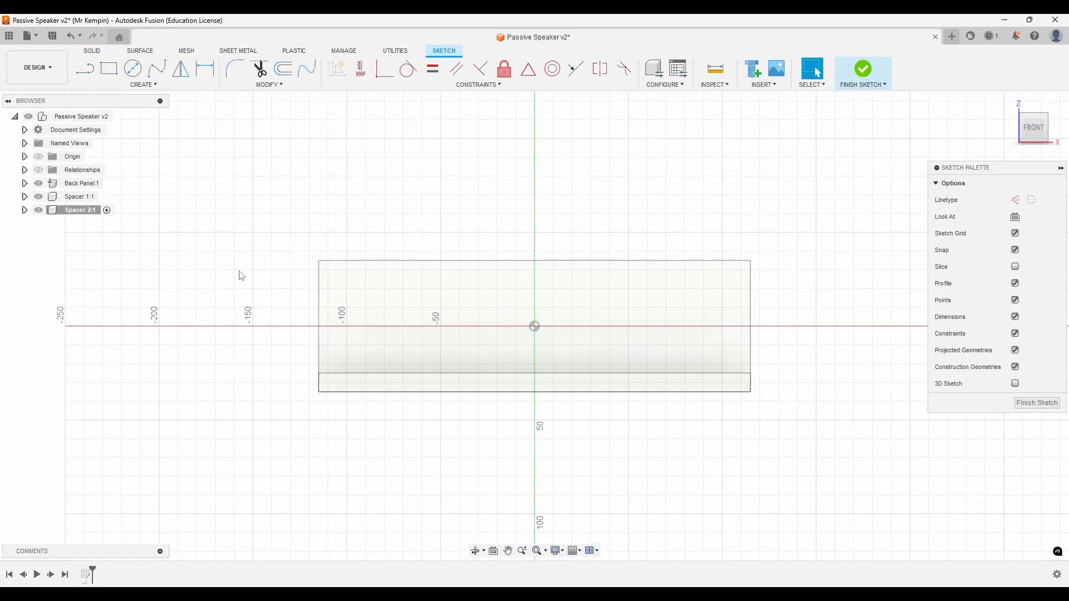
{"action": "middle_click_drag", "start_coordinate": [239, 275], "coordinate": [434, 282]}
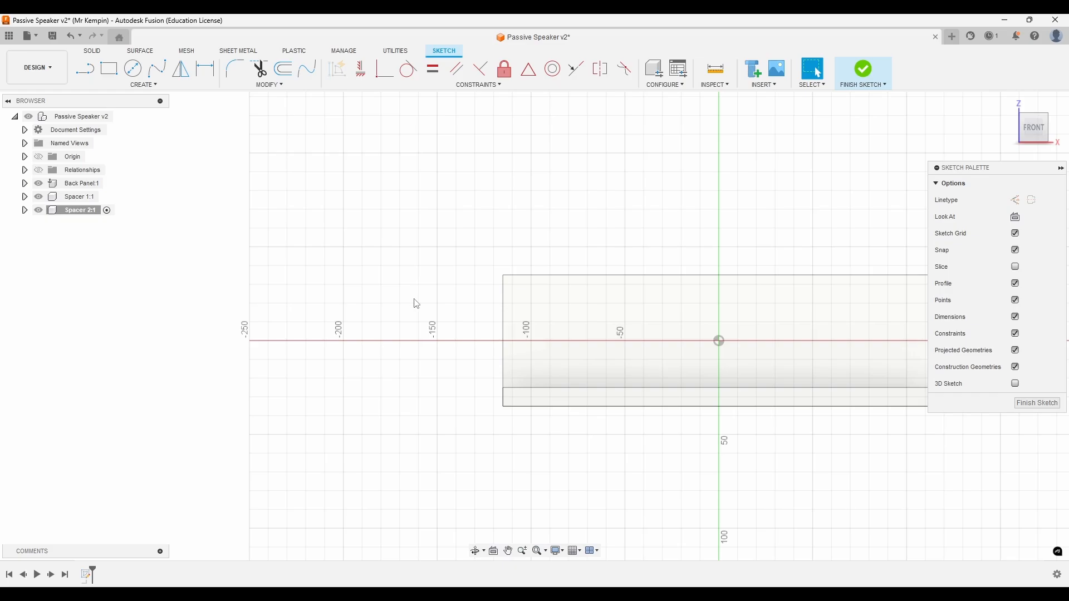
{"action": "scroll", "coordinate": [412, 333], "scroll_direction": "up", "scroll_amount": 3}
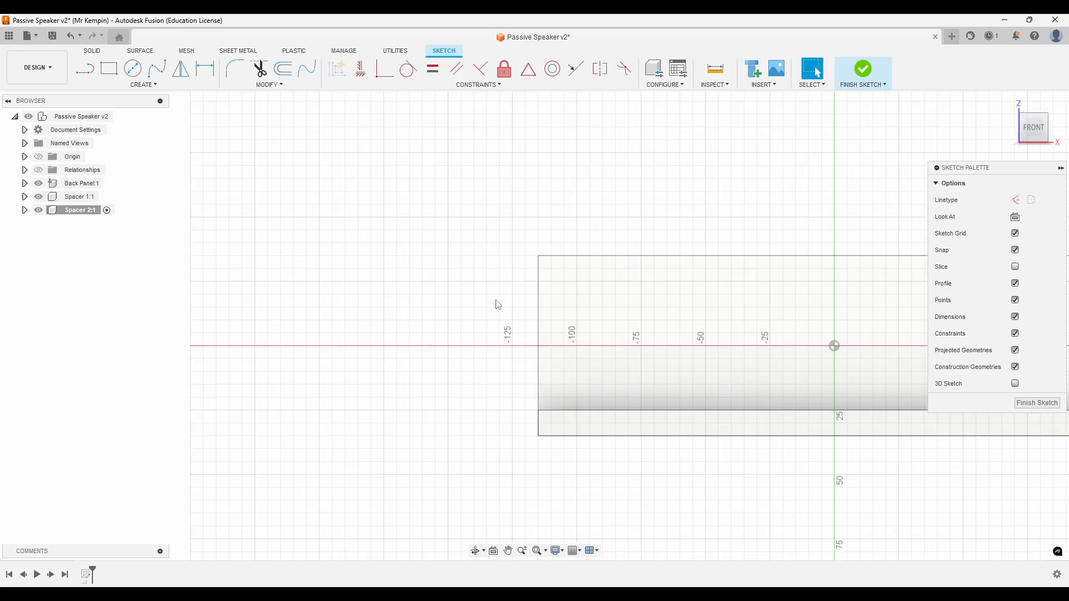
{"action": "left_click", "coordinate": [109, 69]}
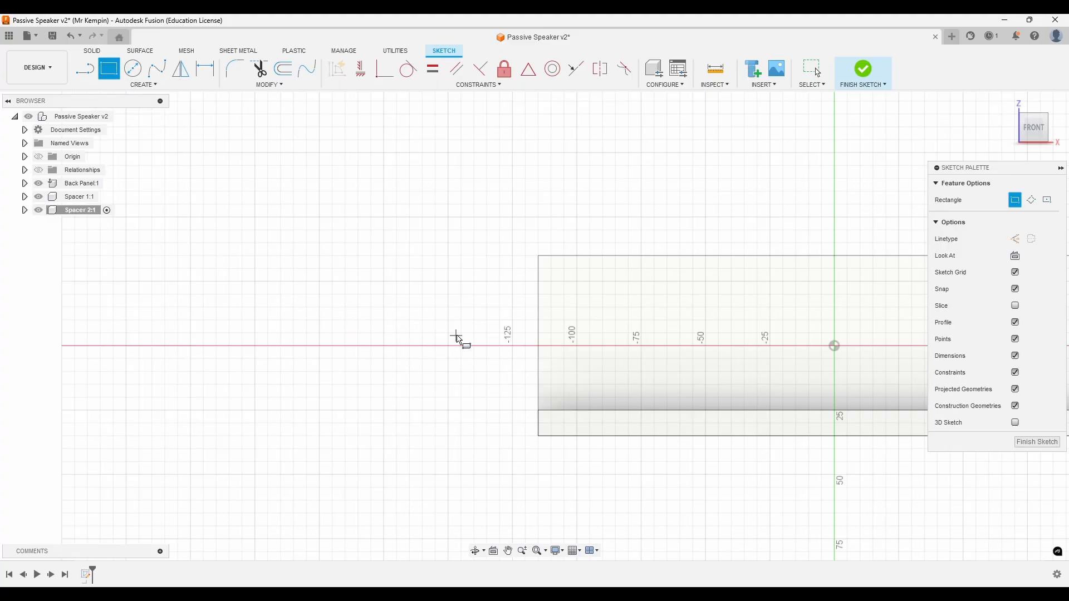
{"action": "left_click", "coordinate": [474, 411]}
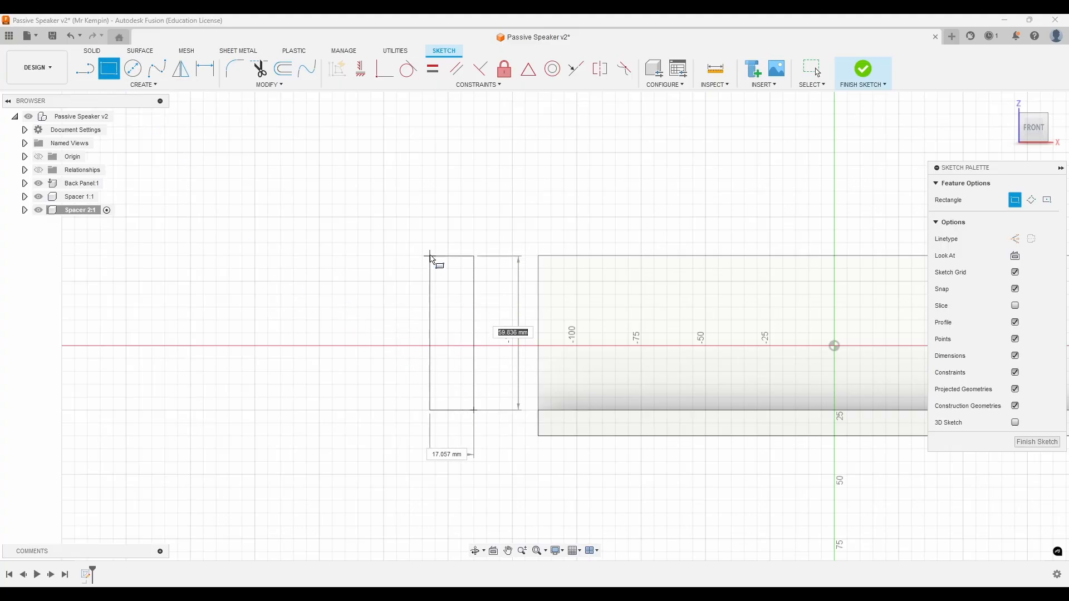
{"action": "type", "text": "50"}
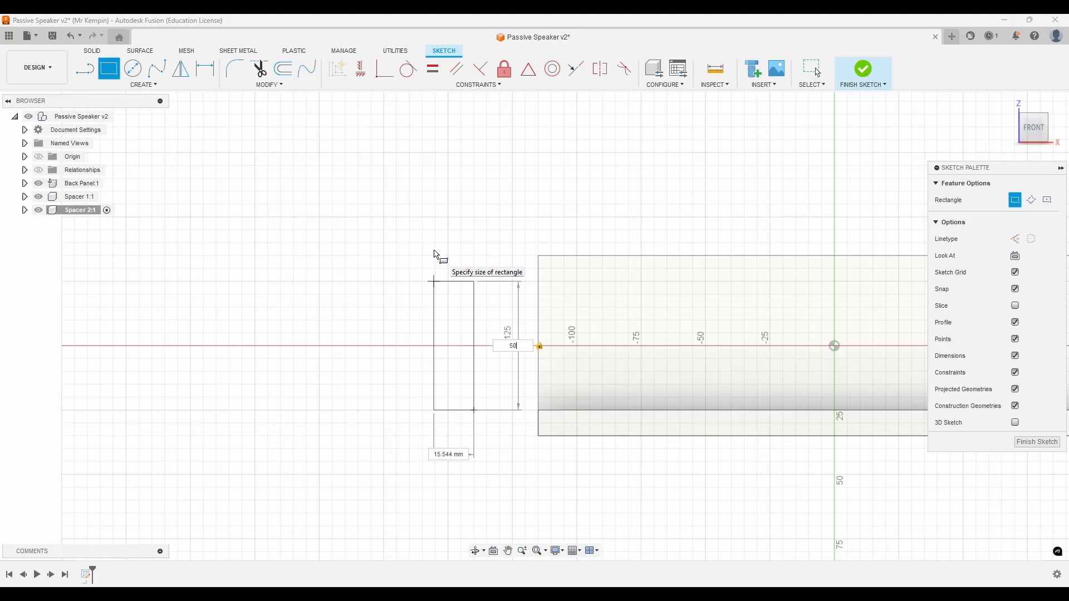
{"action": "key", "text": "Tab"}
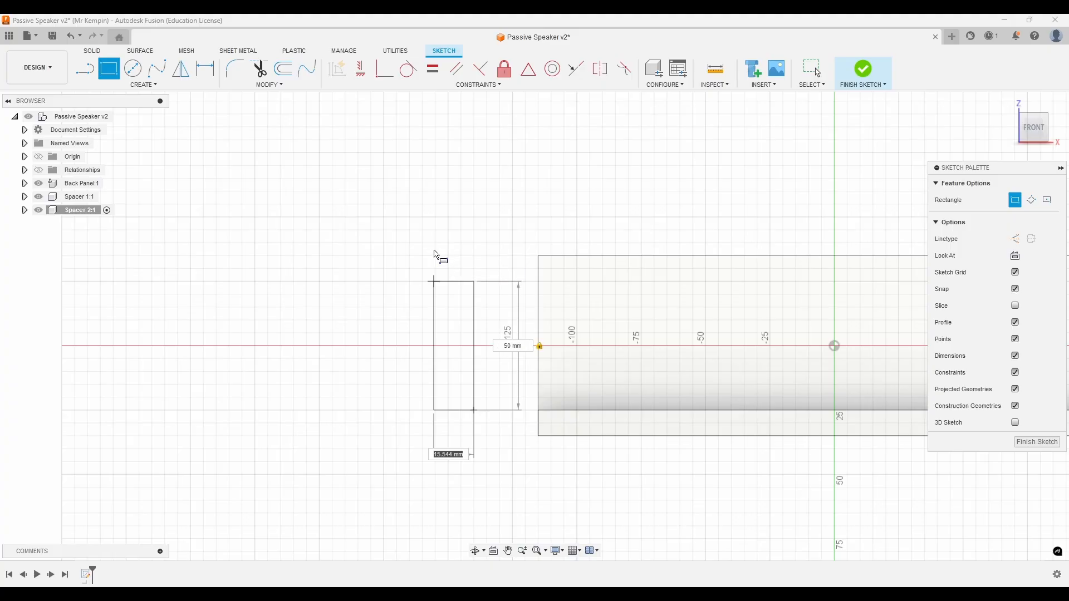
{"action": "type", "text": "10"}
{"action": "key", "text": "Return"}
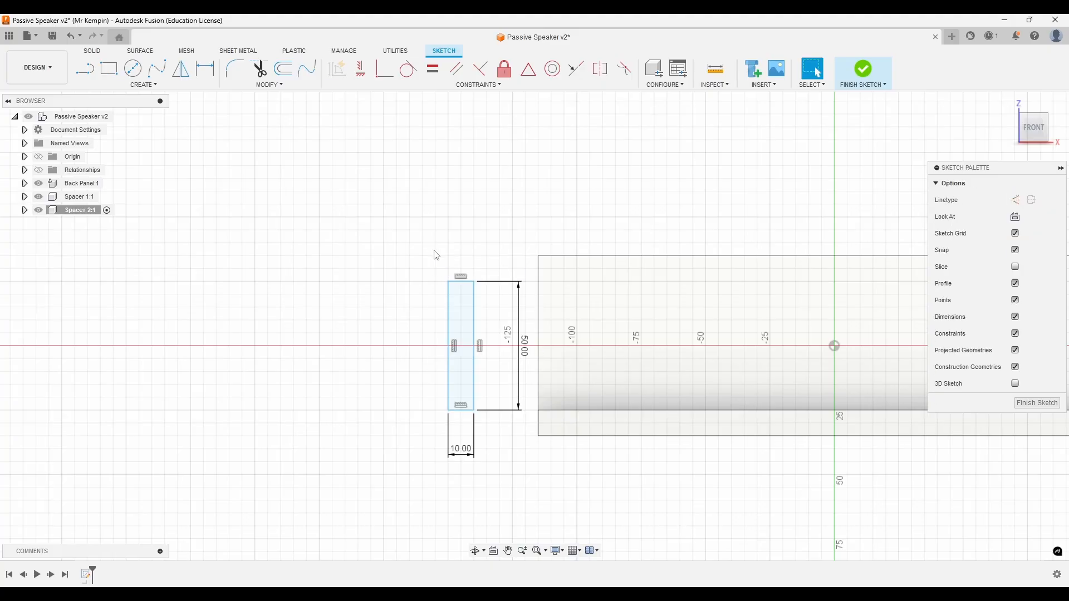
{"action": "left_click", "coordinate": [866, 71]}
- Extrude the Spacer 2 rectangular profile 12 mm as a new body
{"action": "scroll", "coordinate": [680, 191], "scroll_direction": "down", "scroll_amount": 2}
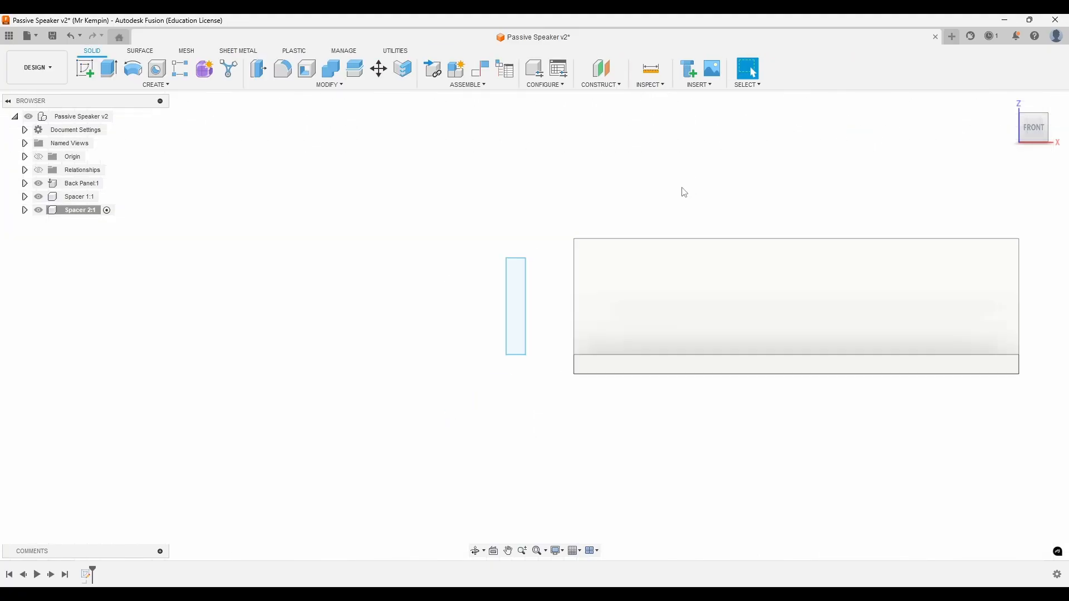
{"action": "middle_click_drag", "start_coordinate": [680, 191], "coordinate": [654, 210], "text": "shift"}
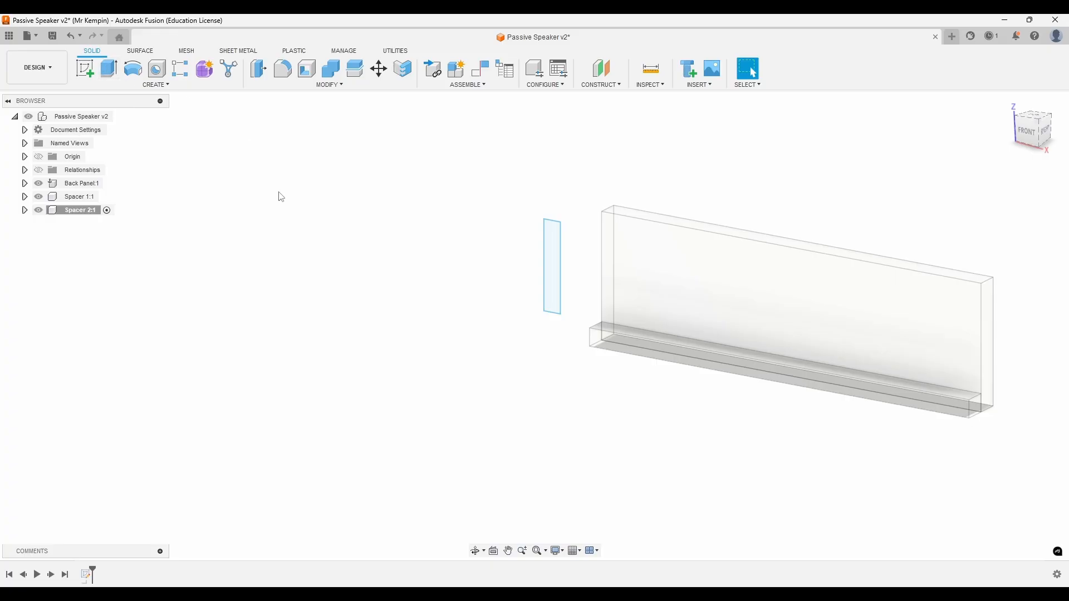
{"action": "type", "text": "e"}
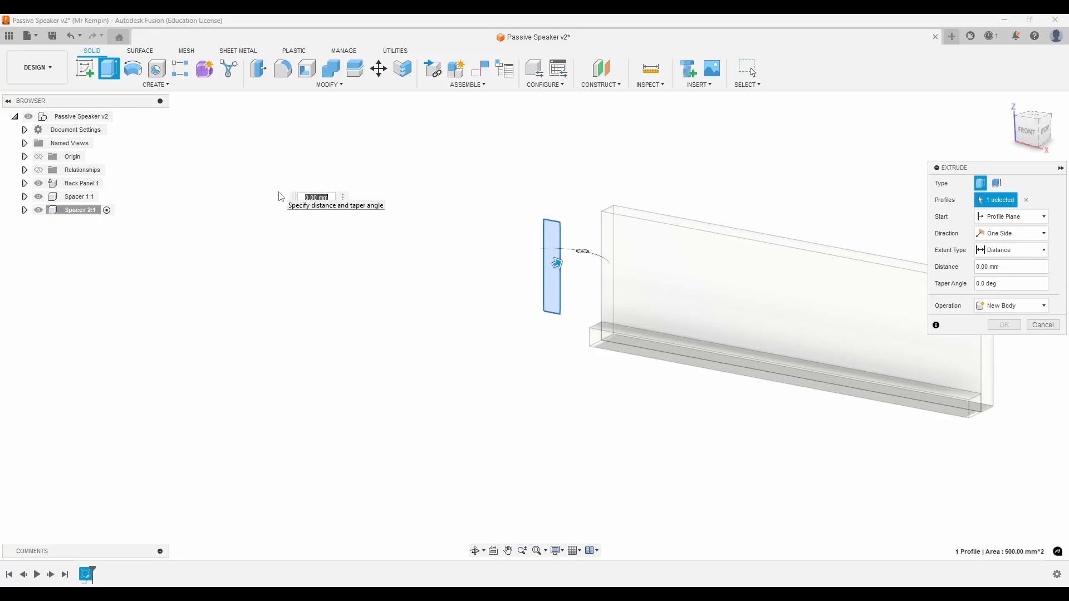
{"action": "type", "text": "12"}
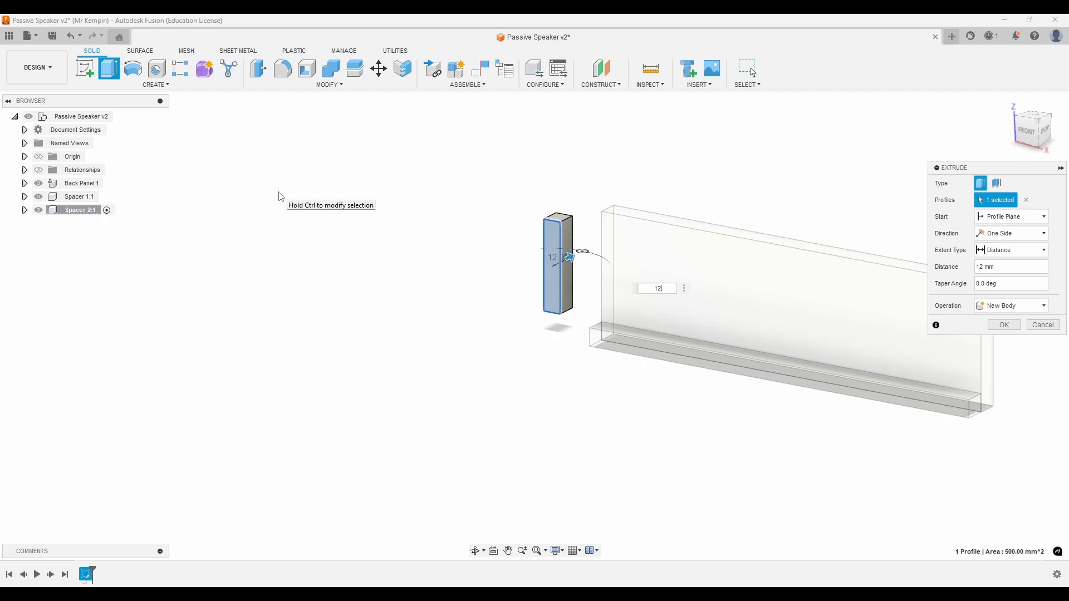
{"action": "key", "text": "Return"}
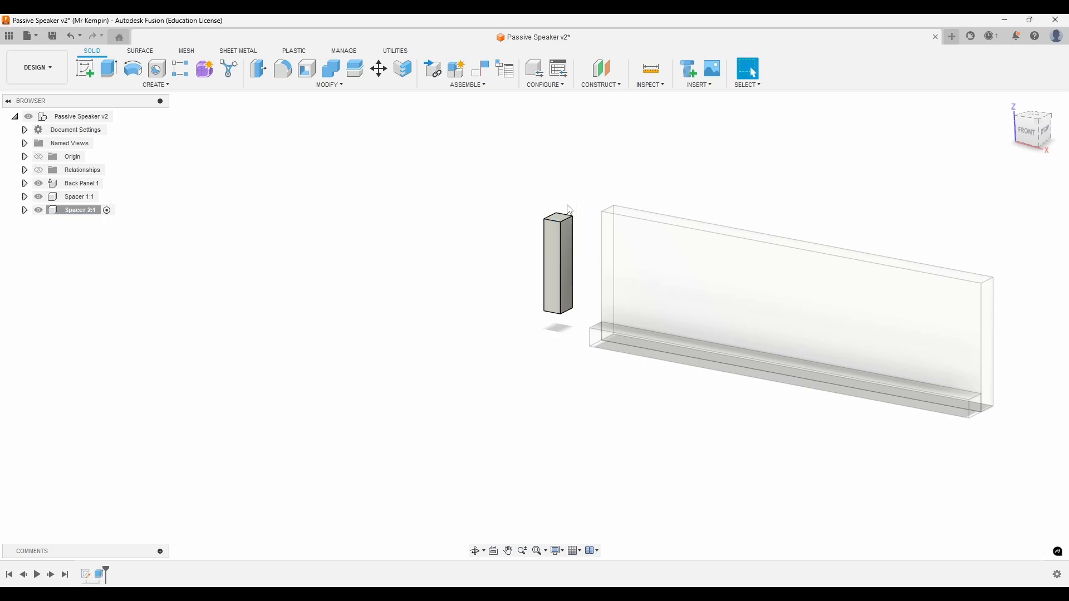
- Start a joint and set its first snap at the midpoint of the left edge on Spacer 2's bottom face
{"action": "scroll", "coordinate": [574, 211], "scroll_direction": "up", "scroll_amount": 3}
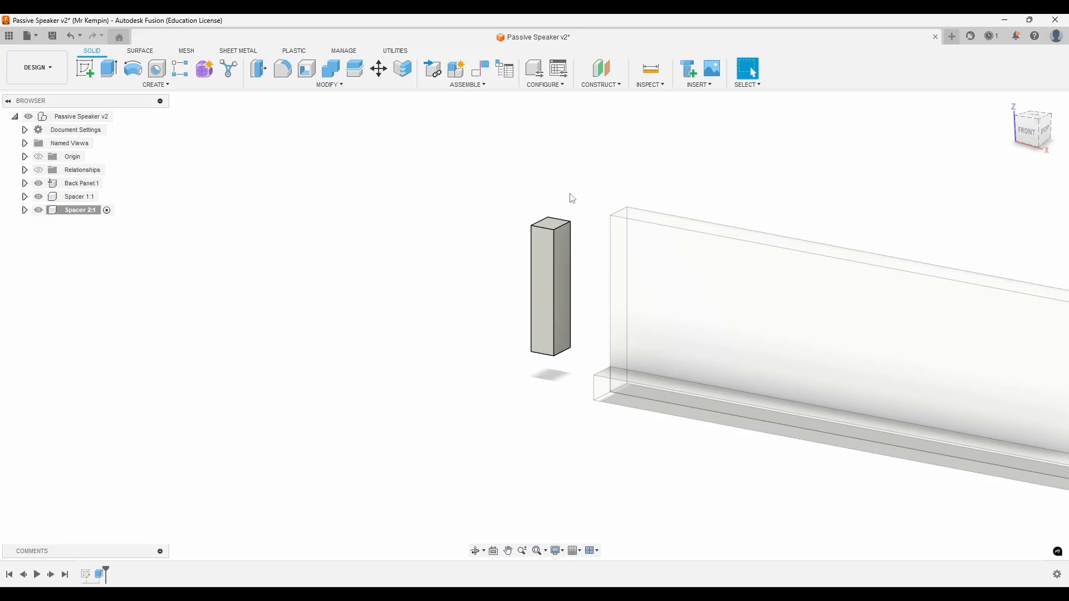
{"action": "left_click", "coordinate": [470, 84]}
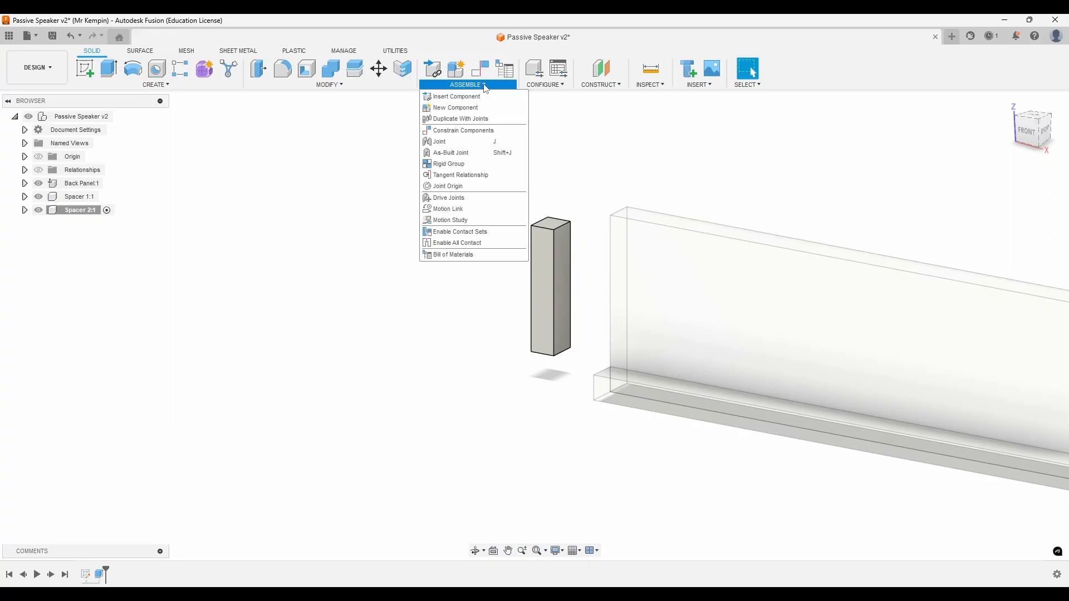
{"action": "left_click", "coordinate": [471, 142]}
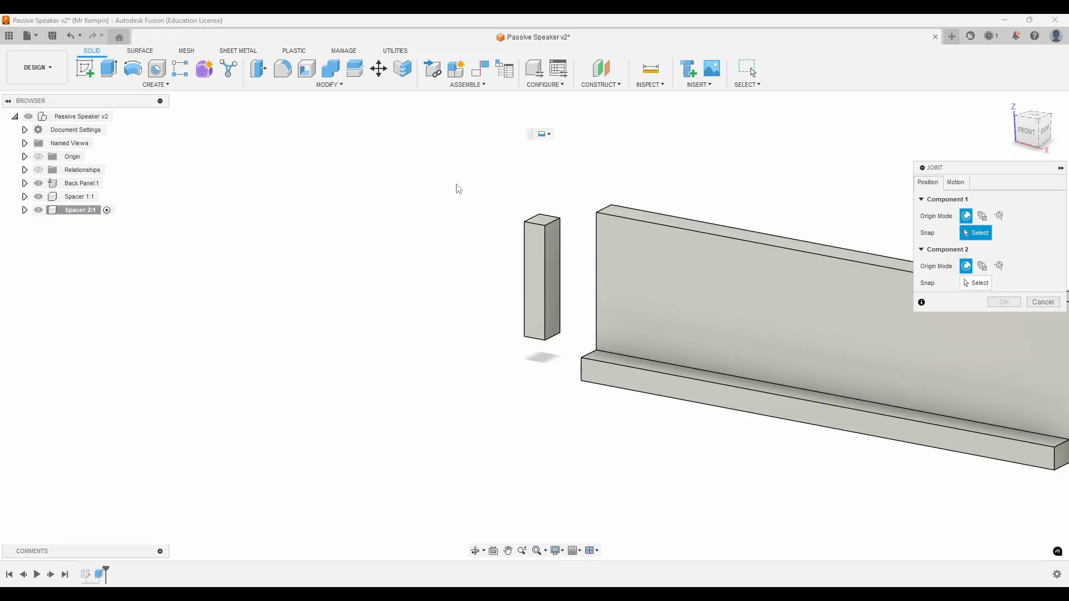
{"action": "middle_click_drag", "start_coordinate": [459, 195], "coordinate": [543, 190], "text": "shift"}
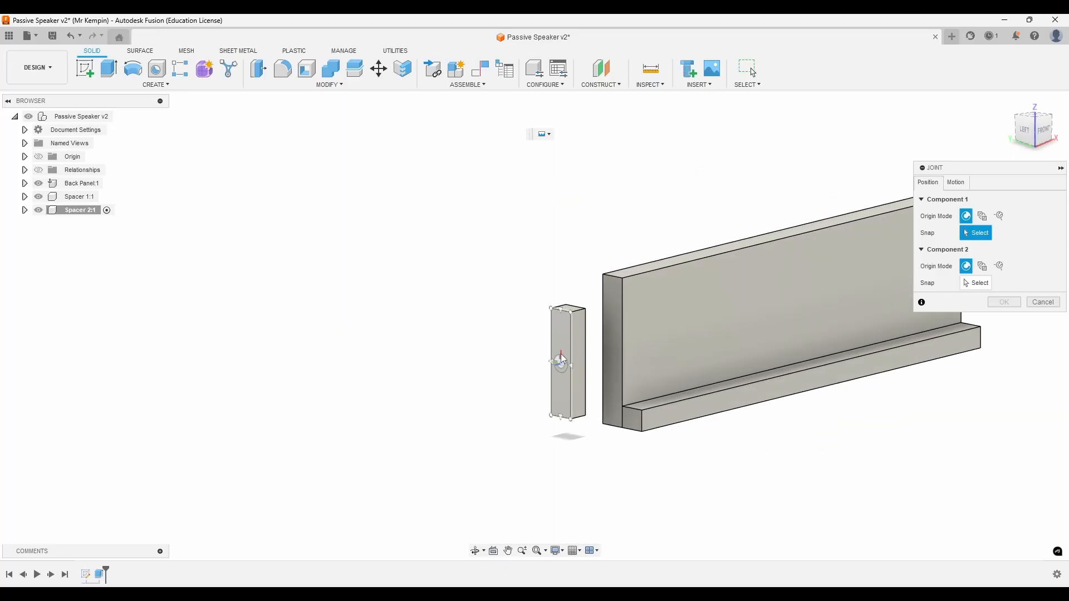
{"action": "scroll", "coordinate": [622, 352], "scroll_direction": "up", "scroll_amount": 3}
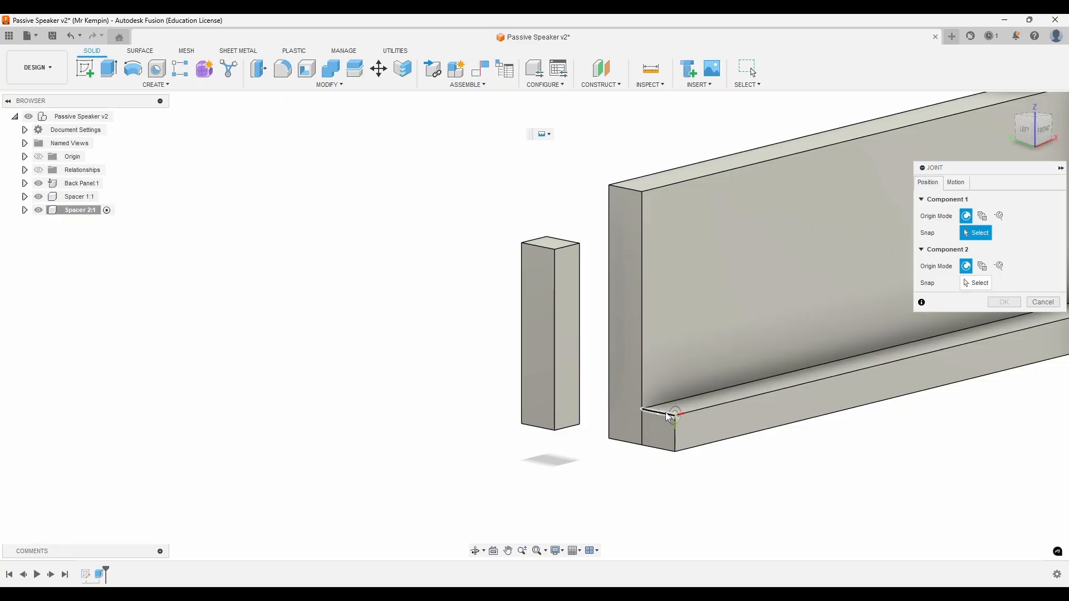
{"action": "middle_click_drag", "start_coordinate": [566, 473], "coordinate": [551, 449], "text": "shift"}
{"action": "scroll", "coordinate": [528, 459], "scroll_direction": "up", "scroll_amount": 5}
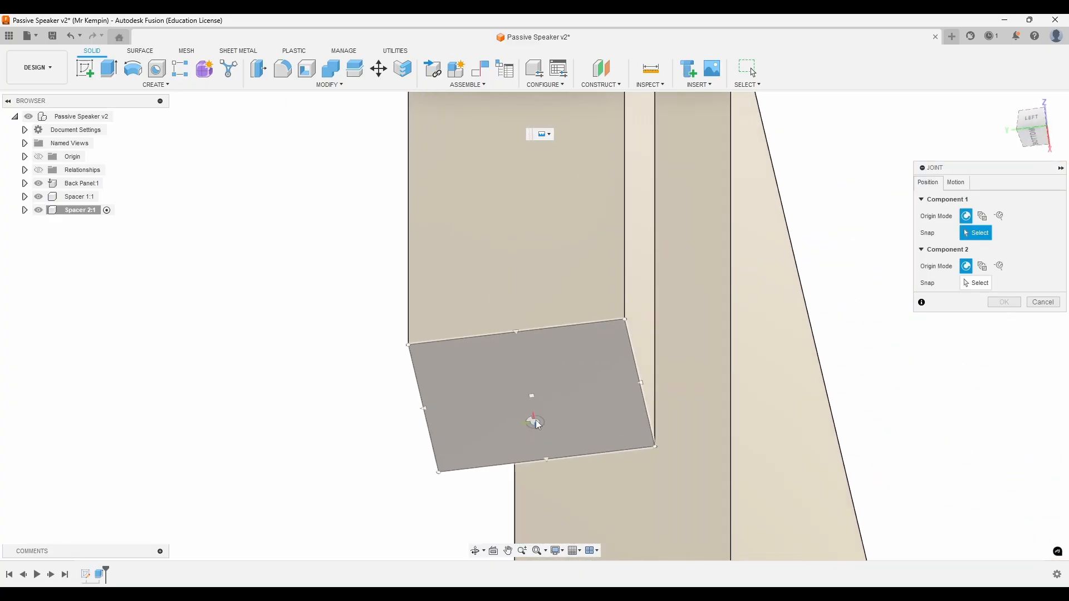
{"action": "left_click", "coordinate": [581, 363]}
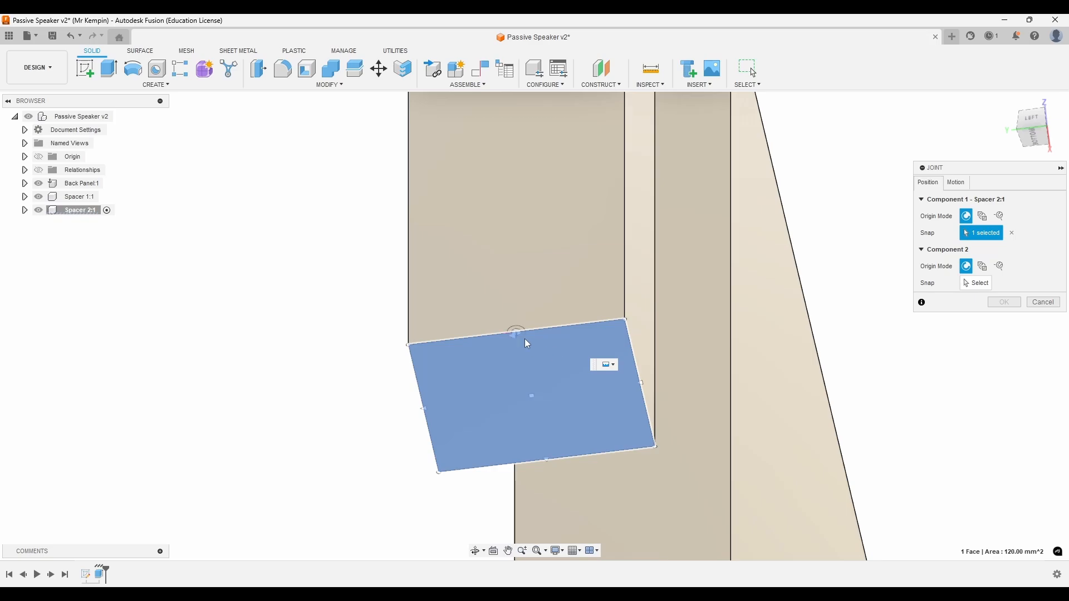
- Set the joint's second snap at the left-edge midpoint of Spacer 1's top face and complete the joint
{"action": "middle_click_drag", "start_coordinate": [521, 342], "coordinate": [498, 465], "text": "shift"}
{"action": "scroll", "coordinate": [497, 465], "scroll_direction": "up", "scroll_amount": 4}
{"action": "left_click", "coordinate": [461, 393]}
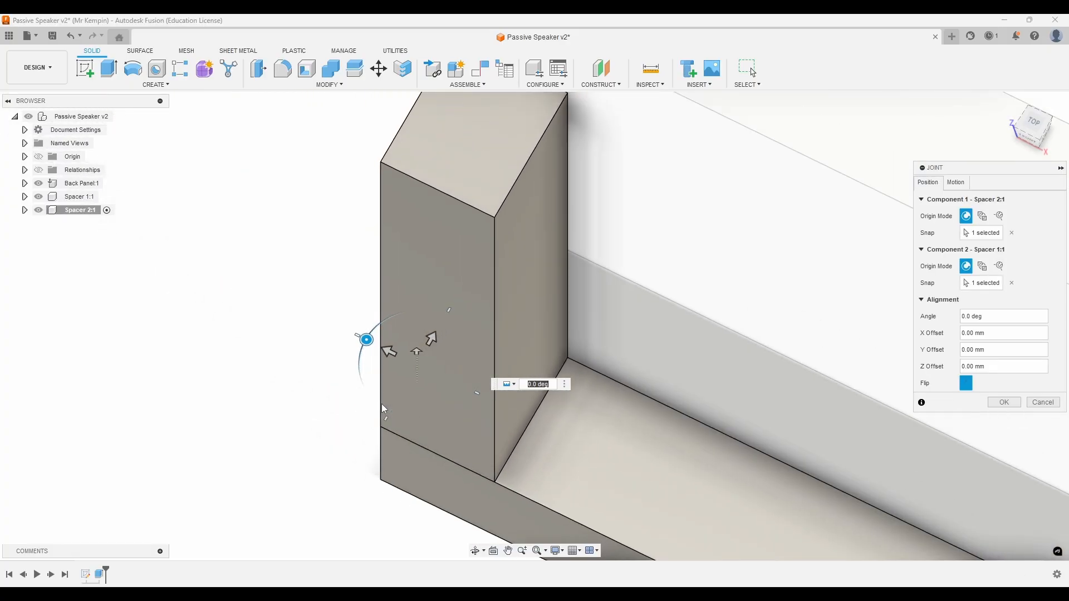
{"action": "scroll", "coordinate": [382, 407], "scroll_direction": "down", "scroll_amount": 2}
{"action": "middle_click_drag", "start_coordinate": [382, 405], "coordinate": [381, 440], "text": "shift"}
{"action": "scroll", "coordinate": [380, 440], "scroll_direction": "down", "scroll_amount": 3}
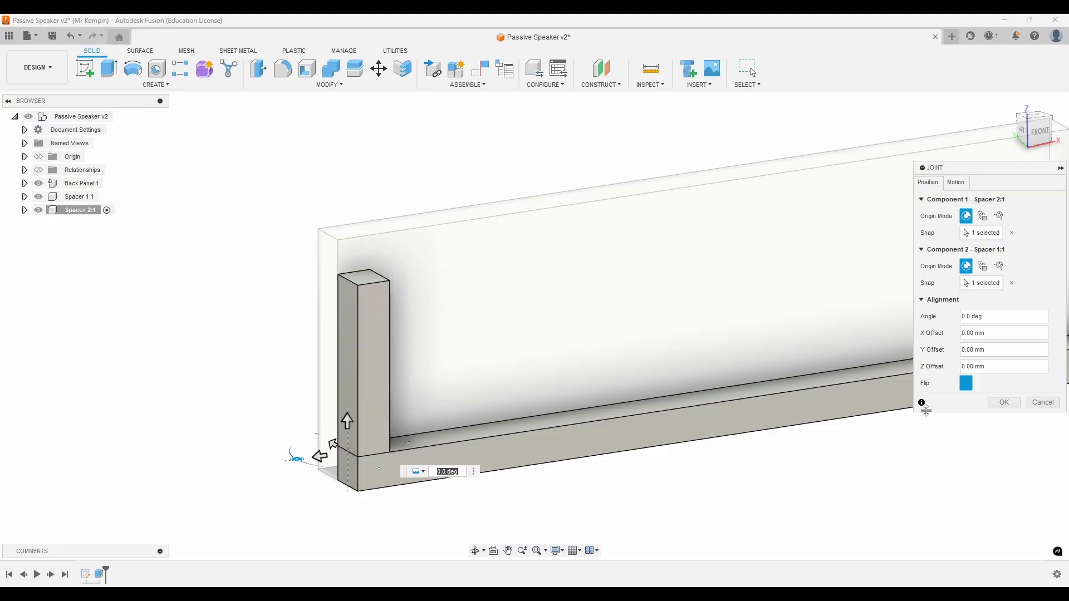
{"action": "left_click", "coordinate": [1010, 408]}
- Return to the top-level Passive Speaker component so the whole assembly is active
{"action": "scroll", "coordinate": [412, 427], "scroll_direction": "down", "scroll_amount": 4}
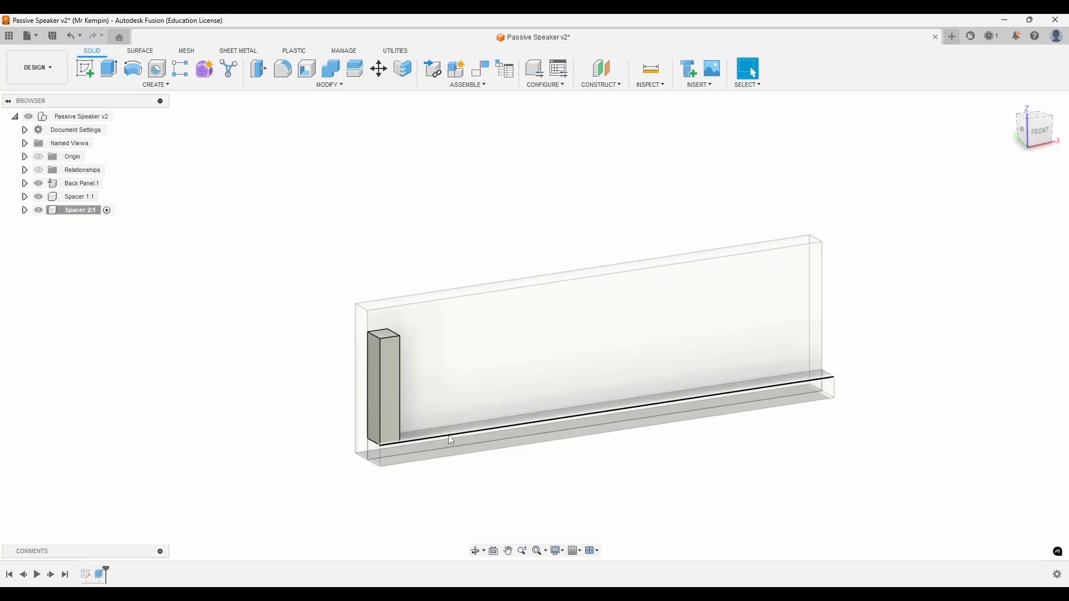
{"action": "left_click", "coordinate": [118, 117]}
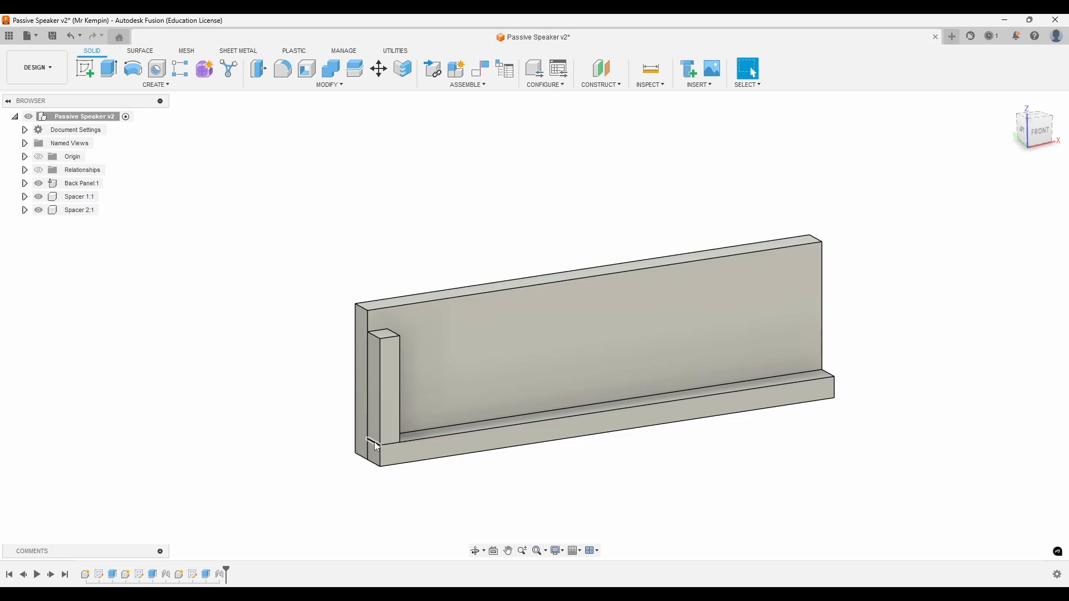
{"action": "scroll", "coordinate": [372, 365], "scroll_direction": "up", "scroll_amount": 2}
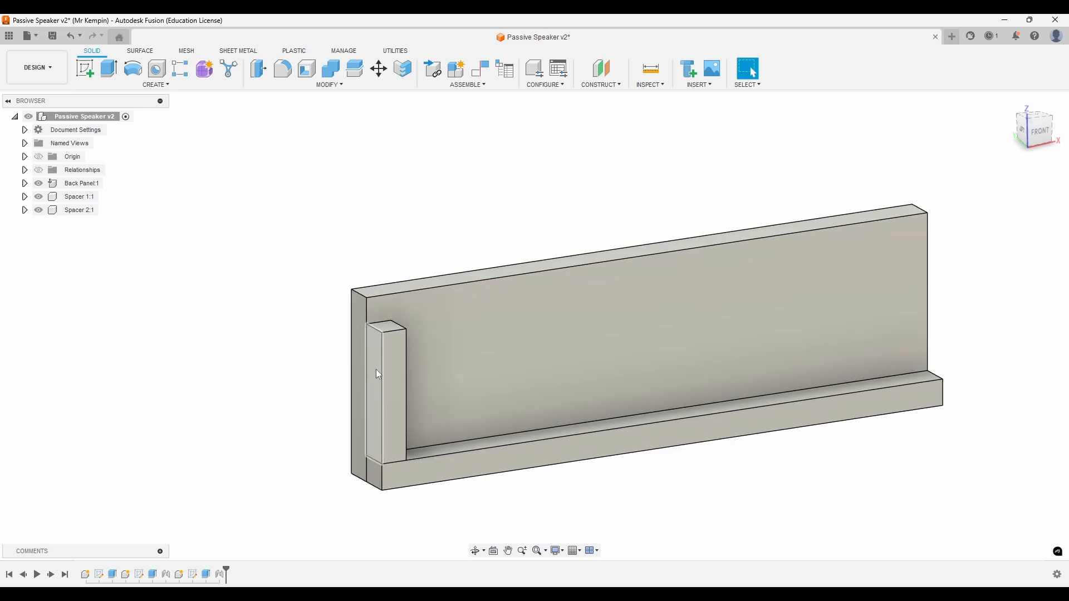
{"action": "middle_click_drag", "start_coordinate": [479, 334], "coordinate": [448, 321]}
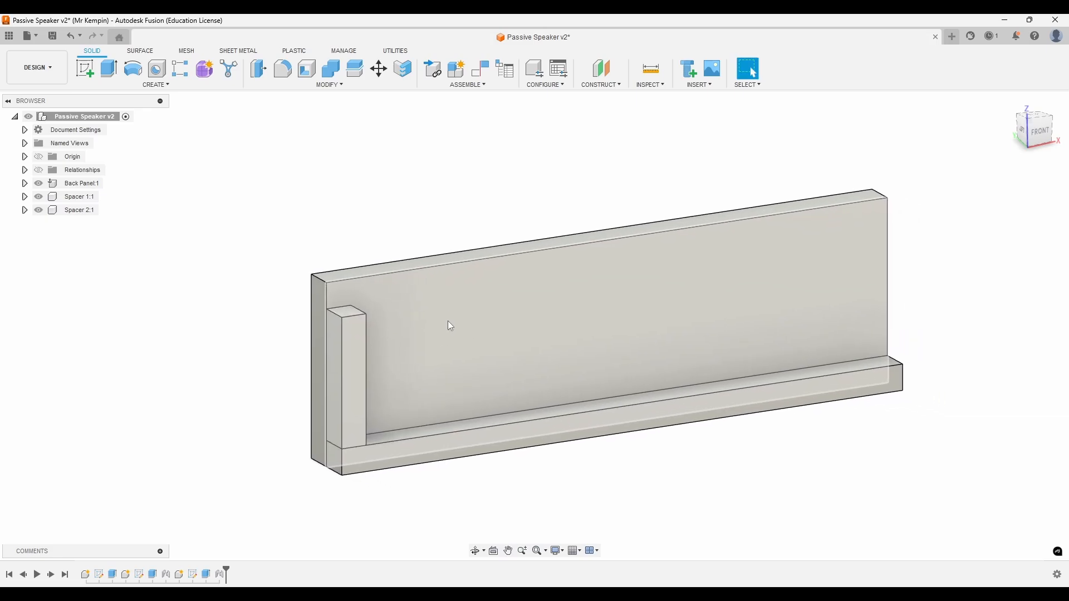
{"action": "middle_click_drag", "start_coordinate": [440, 366], "coordinate": [398, 352], "text": "shift"}
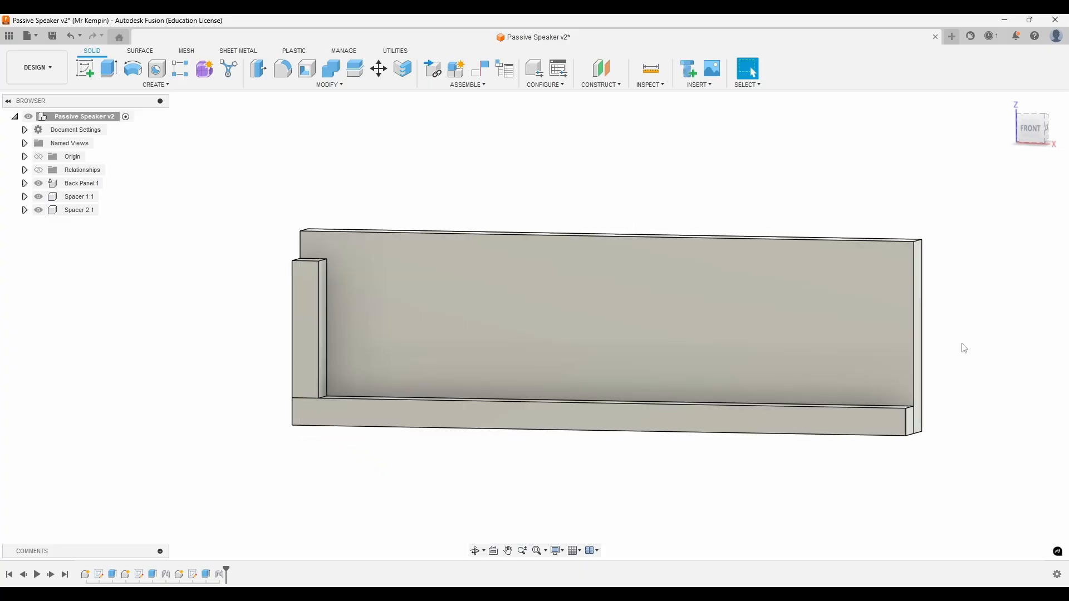
{"action": "middle_click_drag", "start_coordinate": [963, 361], "coordinate": [883, 362]}
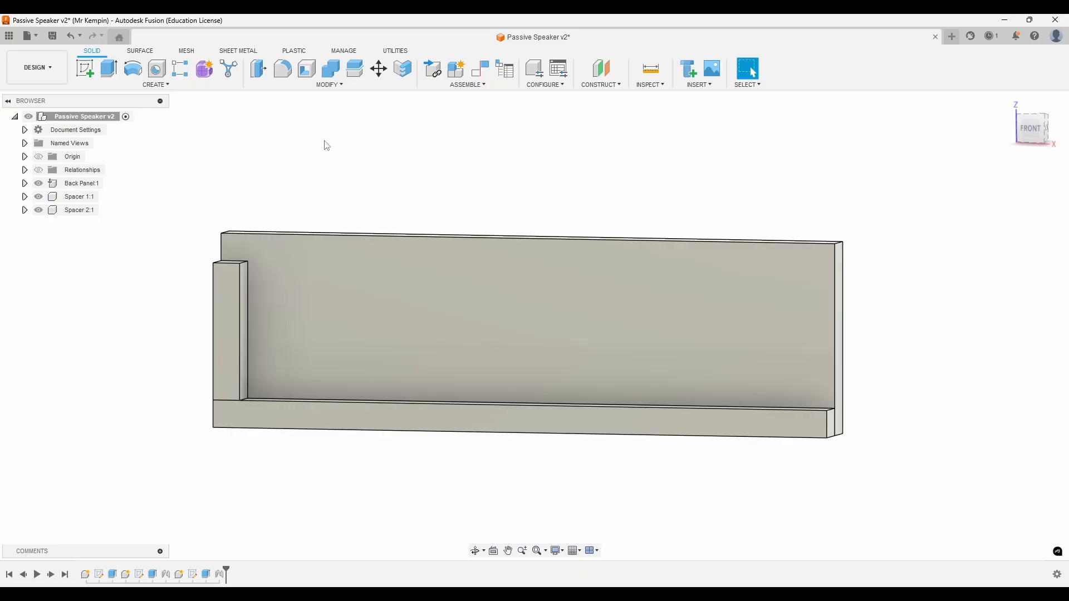
- Create a new internal component named Spacer 3 under the top-level assembly and make it active
{"action": "left_click", "coordinate": [459, 71]}
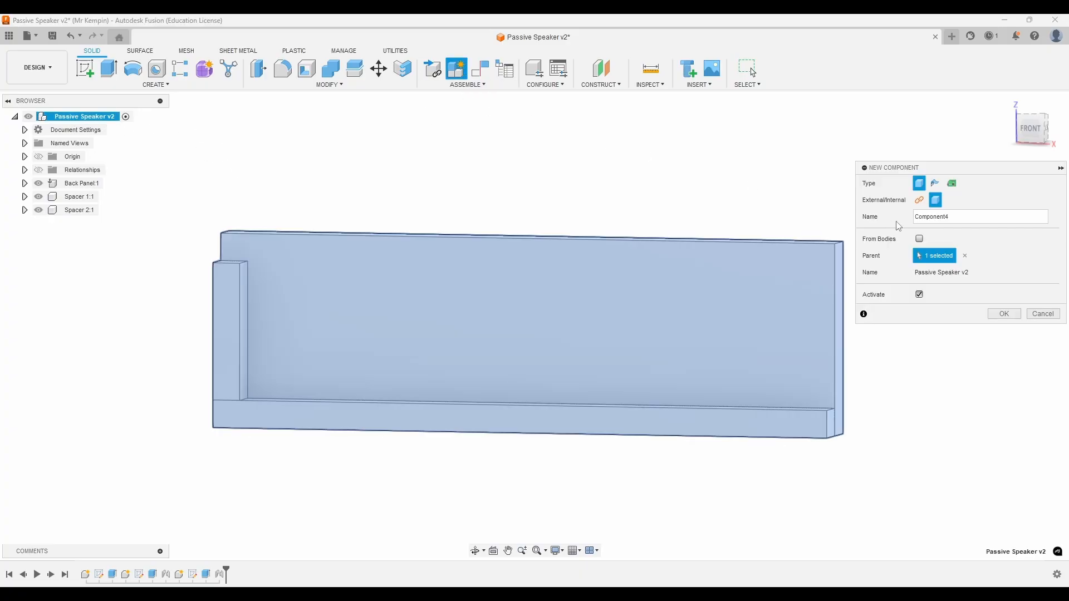
{"action": "double_click", "coordinate": [976, 215]}
{"action": "type", "text": "Spacer 3"}
{"action": "key", "text": "Return"}
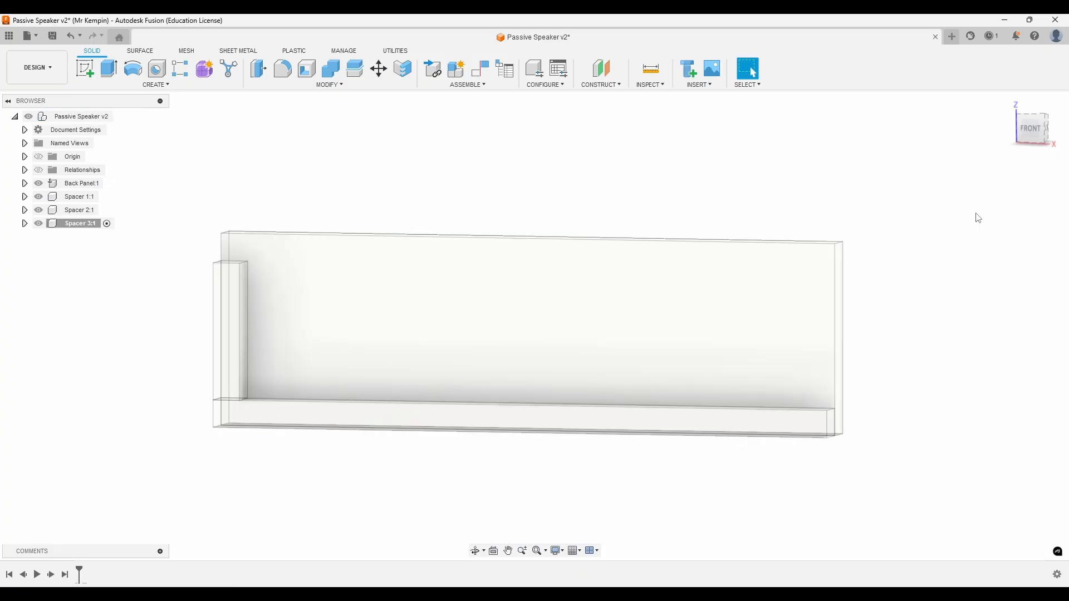
- Sketch a rectangle 50 mm high and 10 mm wide on the front plane, just right of the back panel, and finish the sketch
{"action": "left_click", "coordinate": [97, 77]}
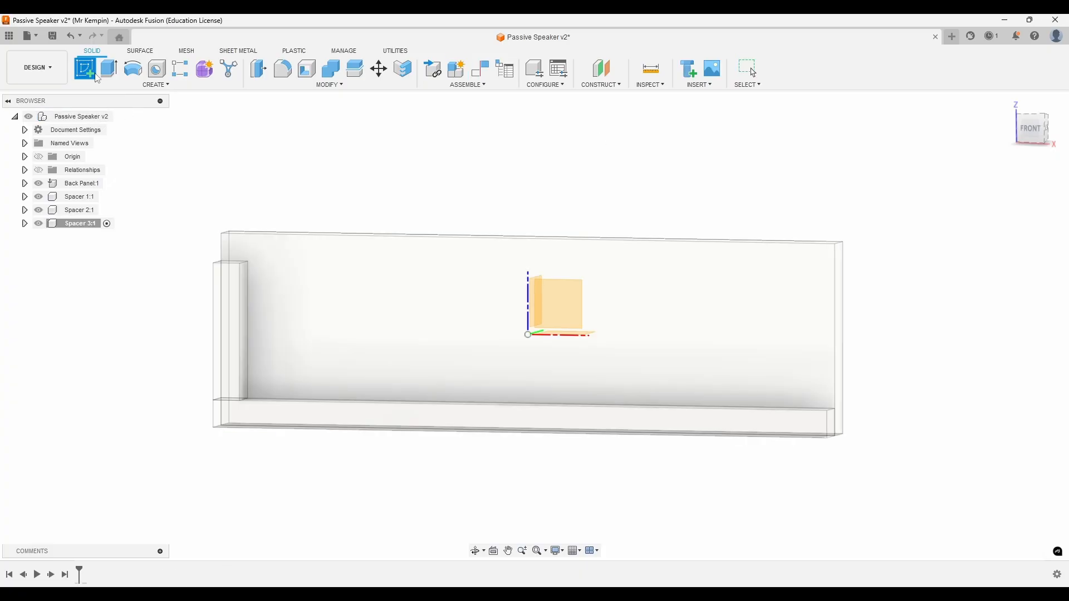
{"action": "left_click", "coordinate": [566, 311]}
{"action": "middle_click_drag", "start_coordinate": [723, 320], "coordinate": [395, 316]}
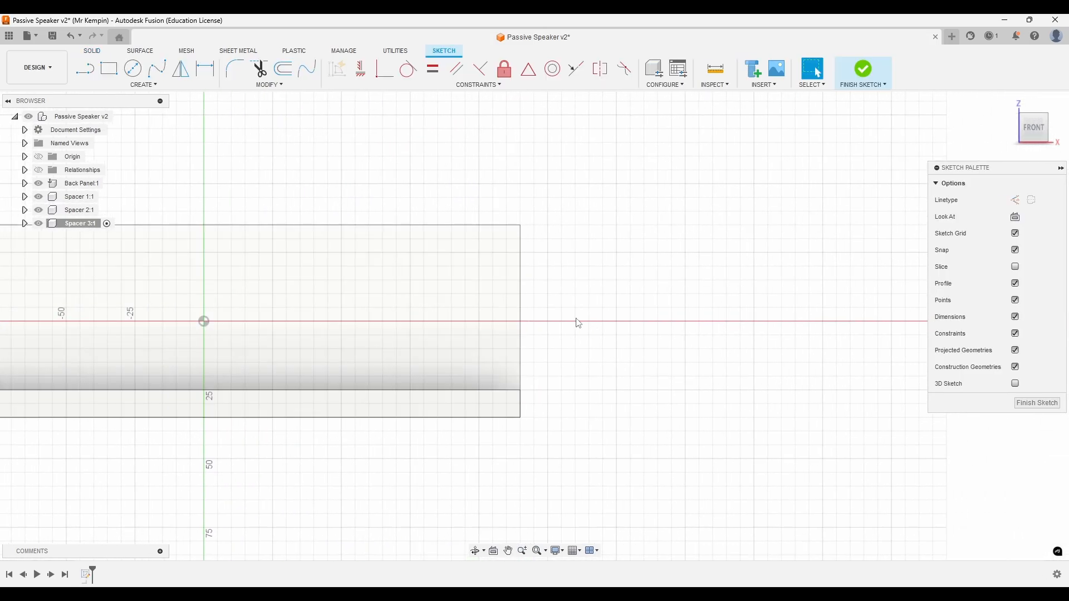
{"action": "key", "text": "r"}
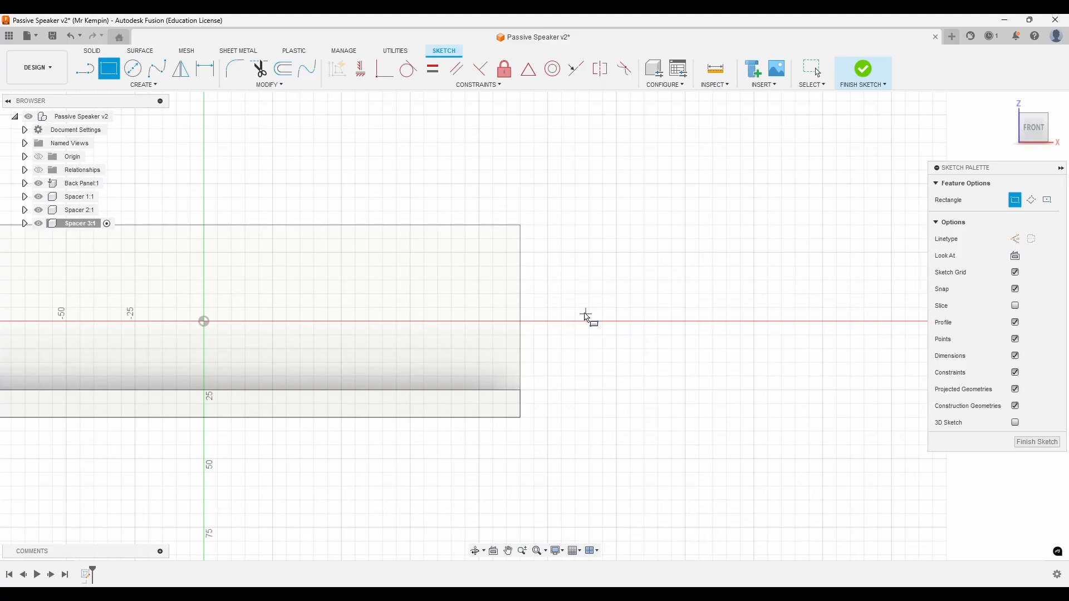
{"action": "left_click", "coordinate": [562, 240]}
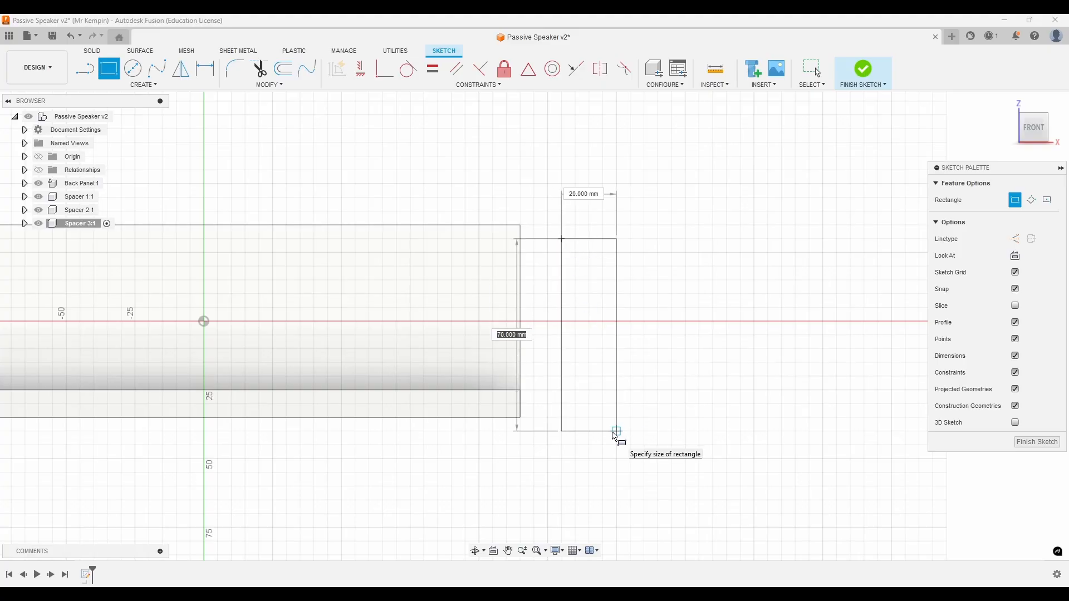
{"action": "type", "text": "50"}
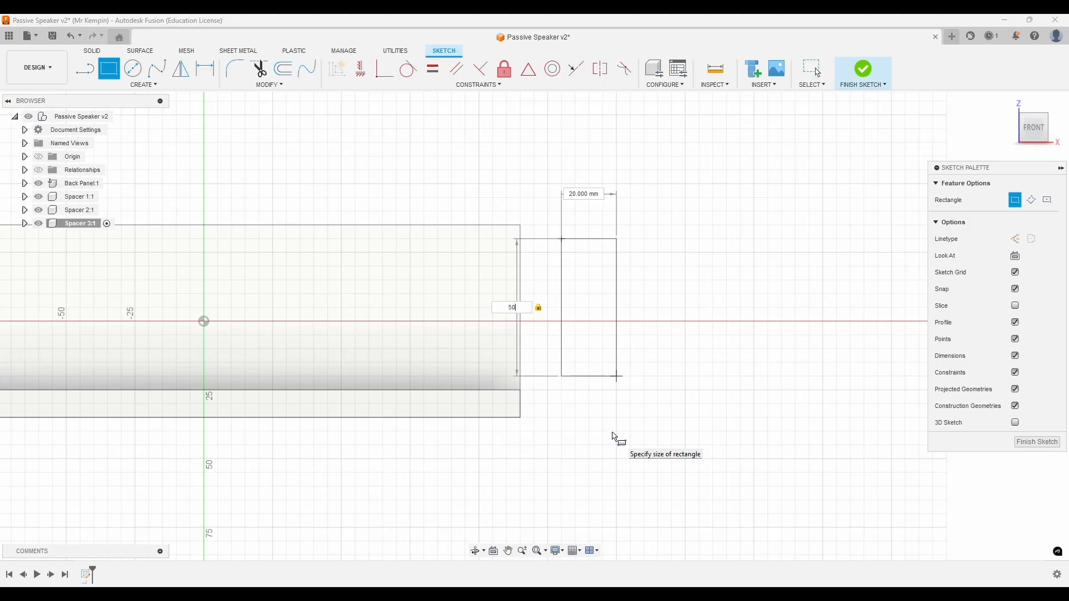
{"action": "key", "text": "Tab"}
{"action": "type", "text": "10"}
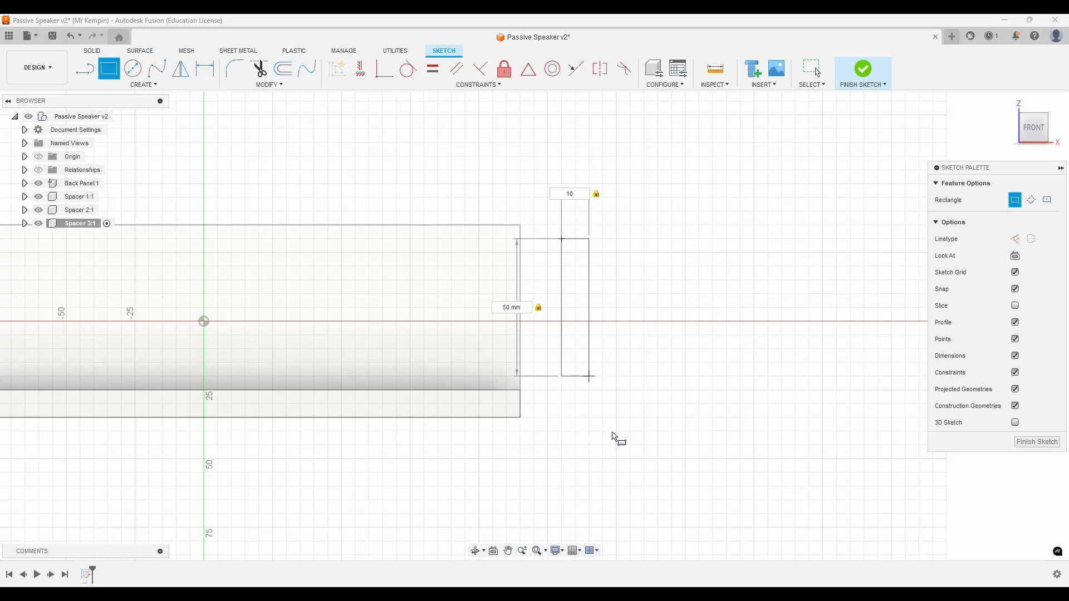
{"action": "key", "text": "Return"}
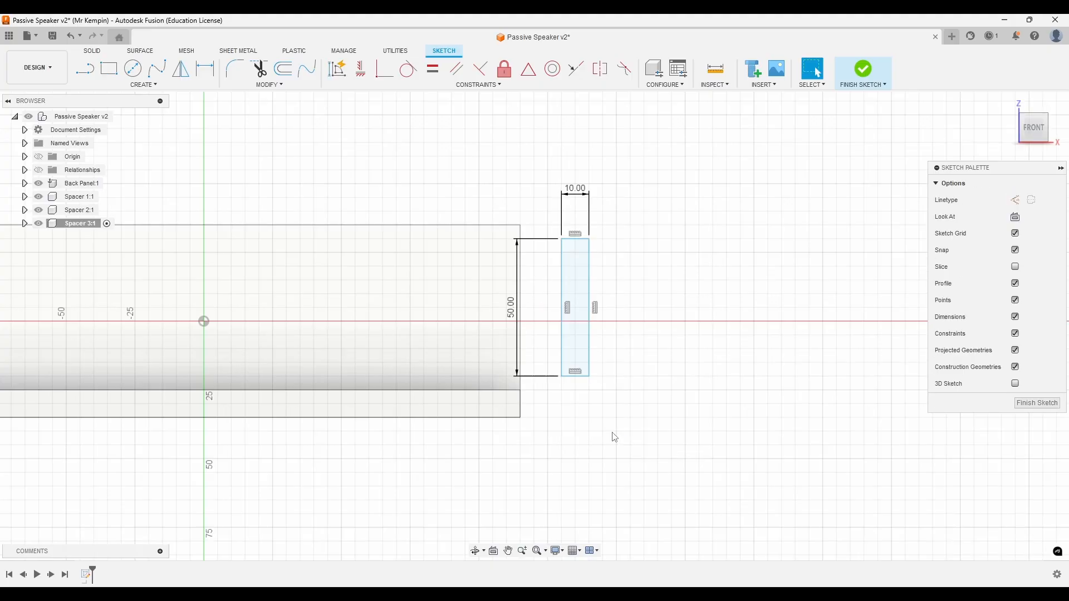
{"action": "left_click", "coordinate": [868, 68]}
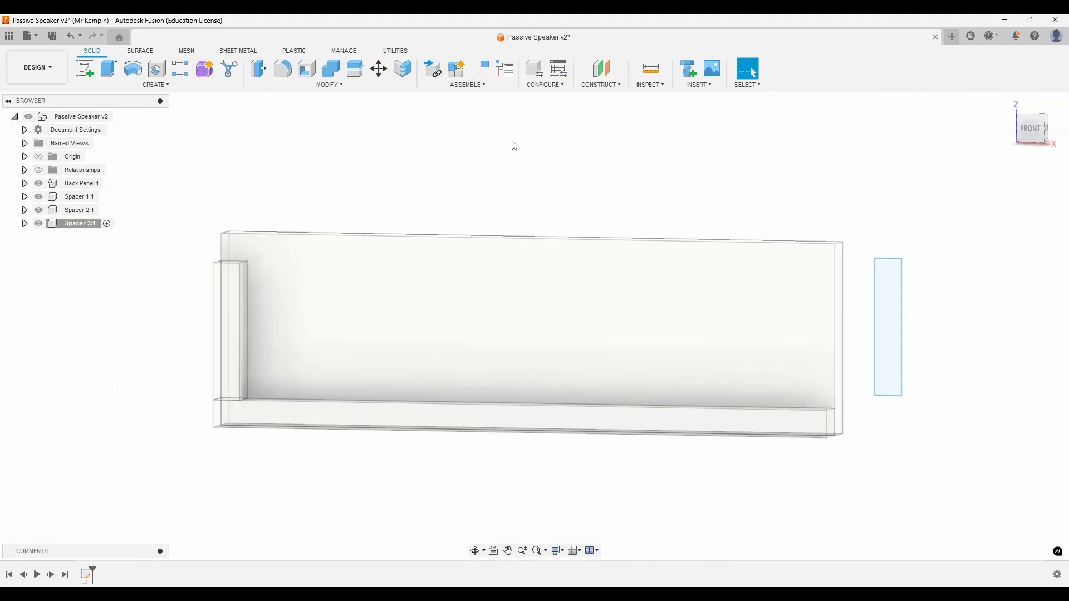
- Extrude the Spacer 3 rectangular profile 12 mm as a new body
{"action": "left_click", "coordinate": [109, 68]}
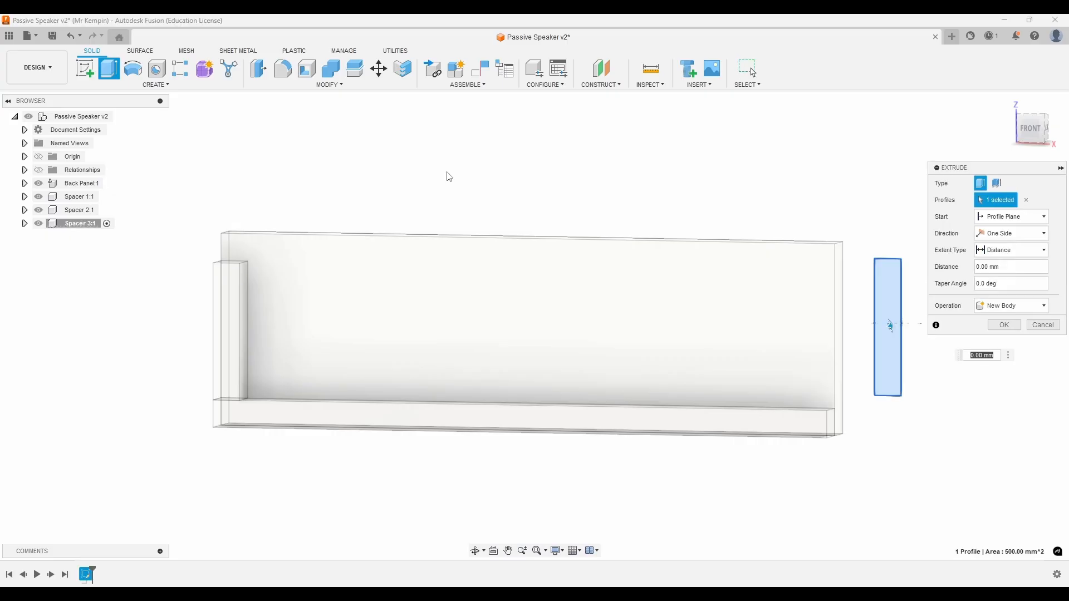
{"action": "type", "text": "12"}
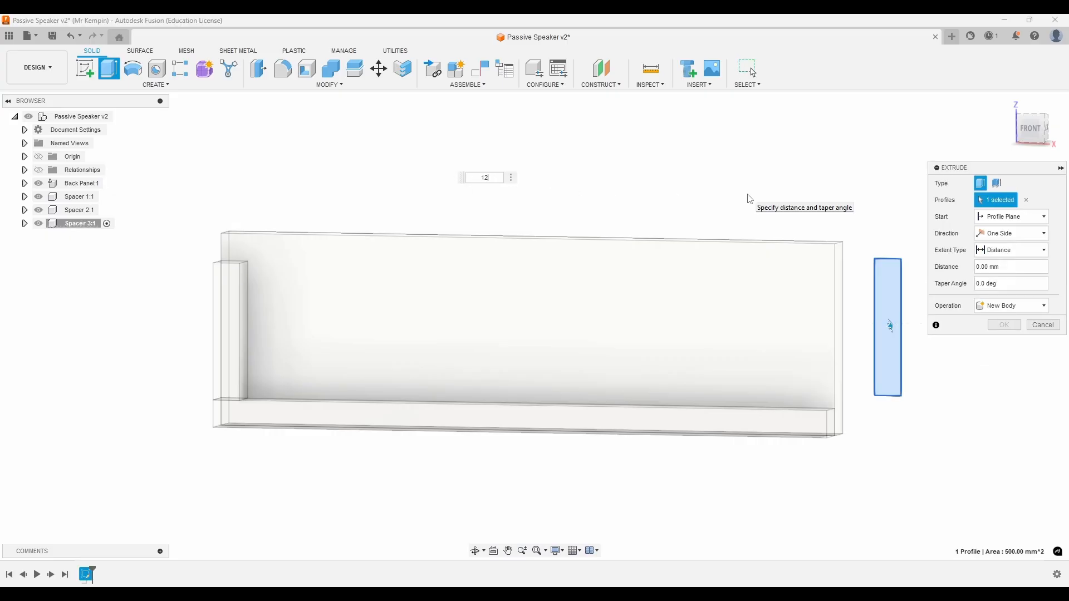
{"action": "key", "text": "Return"}
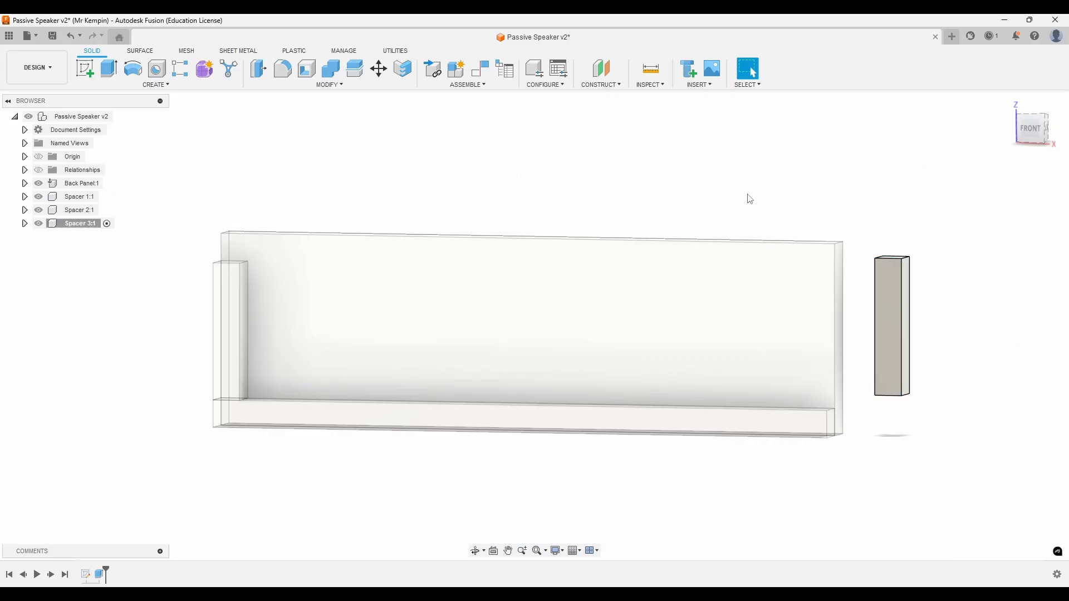
- Start a joint and set its first snap at the rear right corner of Spacer 3's bottom face
{"action": "middle_click_drag", "start_coordinate": [737, 195], "coordinate": [686, 194], "text": "shift"}
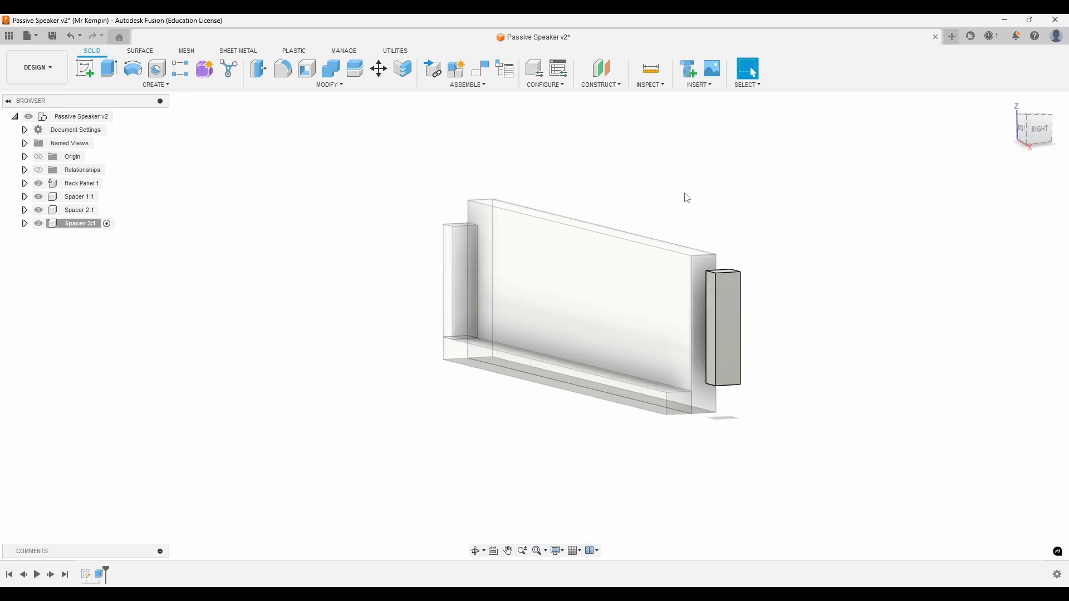
{"action": "key", "text": "j"}
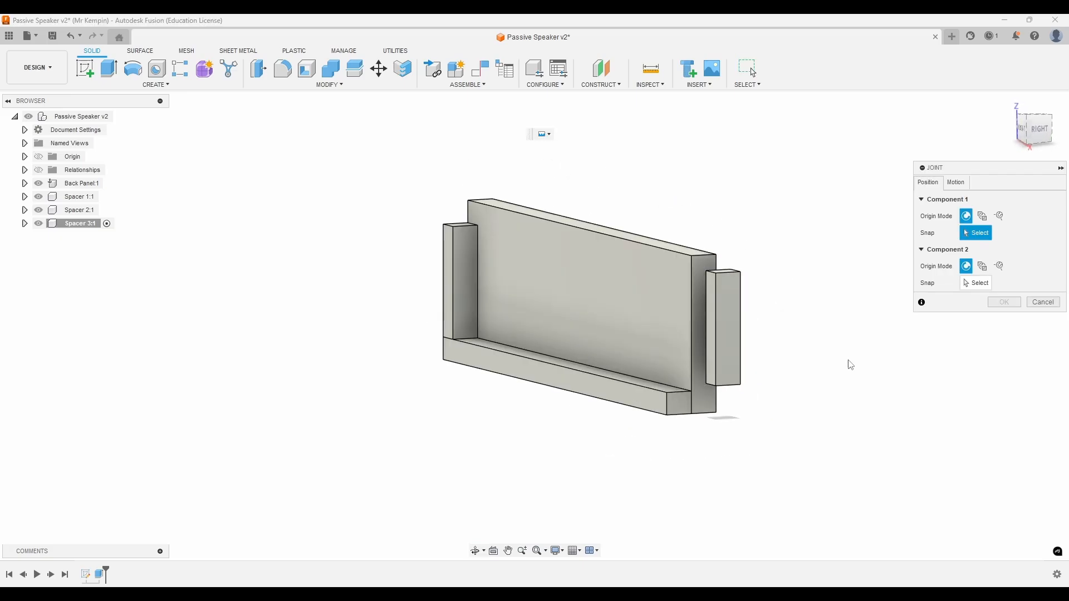
{"action": "scroll", "coordinate": [759, 443], "scroll_direction": "up", "scroll_amount": 3}
{"action": "middle_click_drag", "start_coordinate": [756, 437], "coordinate": [753, 403], "text": "shift"}
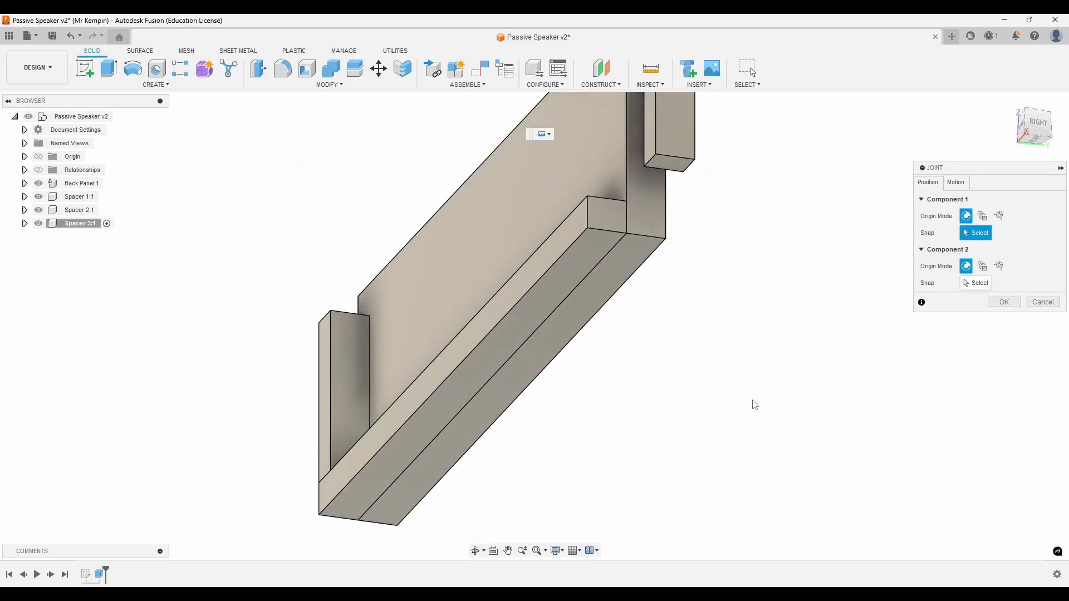
{"action": "middle_click_drag", "start_coordinate": [753, 326], "coordinate": [739, 433]}
{"action": "scroll", "coordinate": [654, 245], "scroll_direction": "up", "scroll_amount": 6}
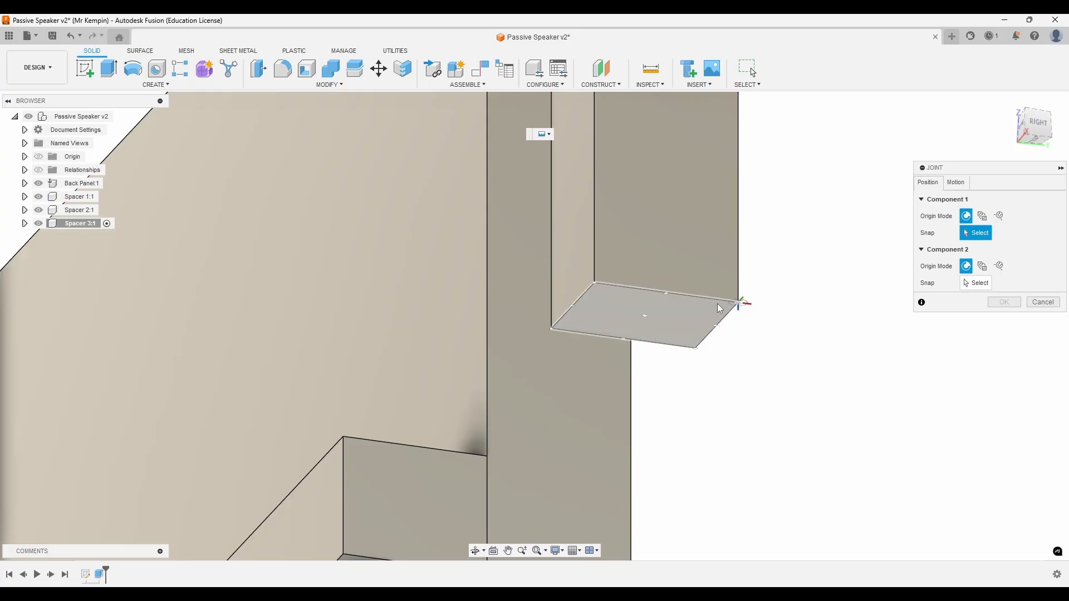
{"action": "scroll", "coordinate": [715, 308], "scroll_direction": "up", "scroll_amount": 2}
{"action": "scroll", "coordinate": [714, 313], "scroll_direction": "up", "scroll_amount": 2}
{"action": "left_click", "coordinate": [683, 306]}
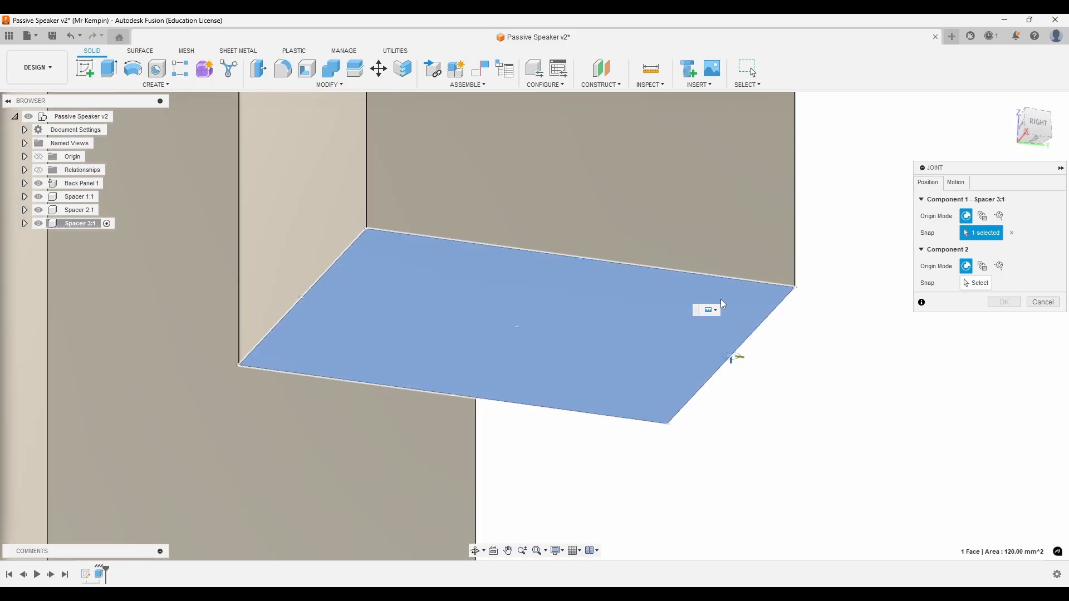
{"action": "left_click", "coordinate": [781, 291]}
- Set the joint's second snap at the rear right corner of Spacer 1's top face and complete the joint
{"action": "scroll", "coordinate": [778, 334], "scroll_direction": "down", "scroll_amount": 5}
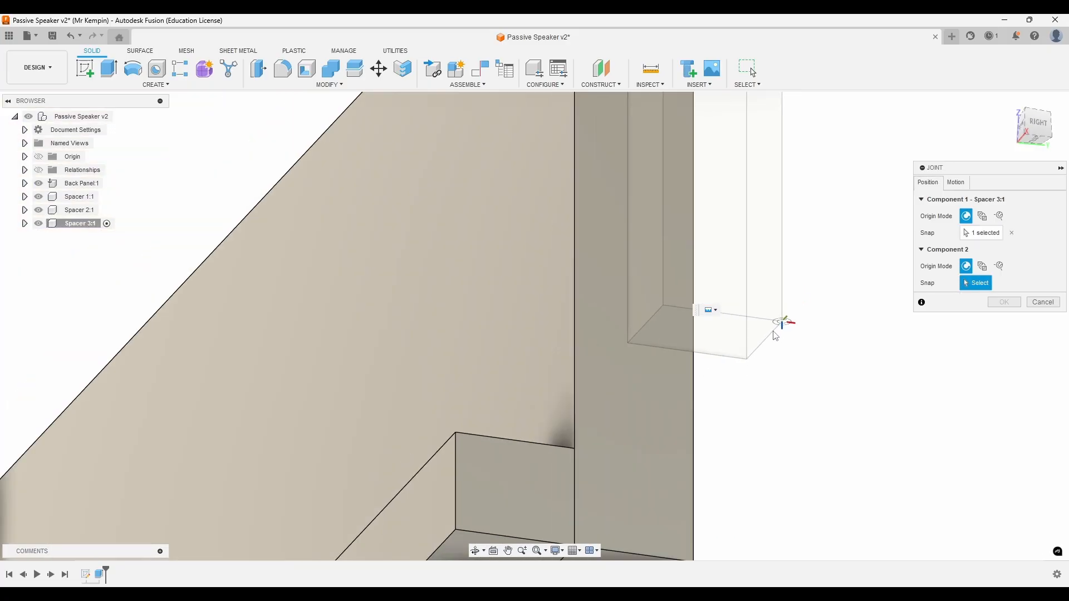
{"action": "middle_click_drag", "start_coordinate": [701, 337], "coordinate": [737, 427], "text": "shift"}
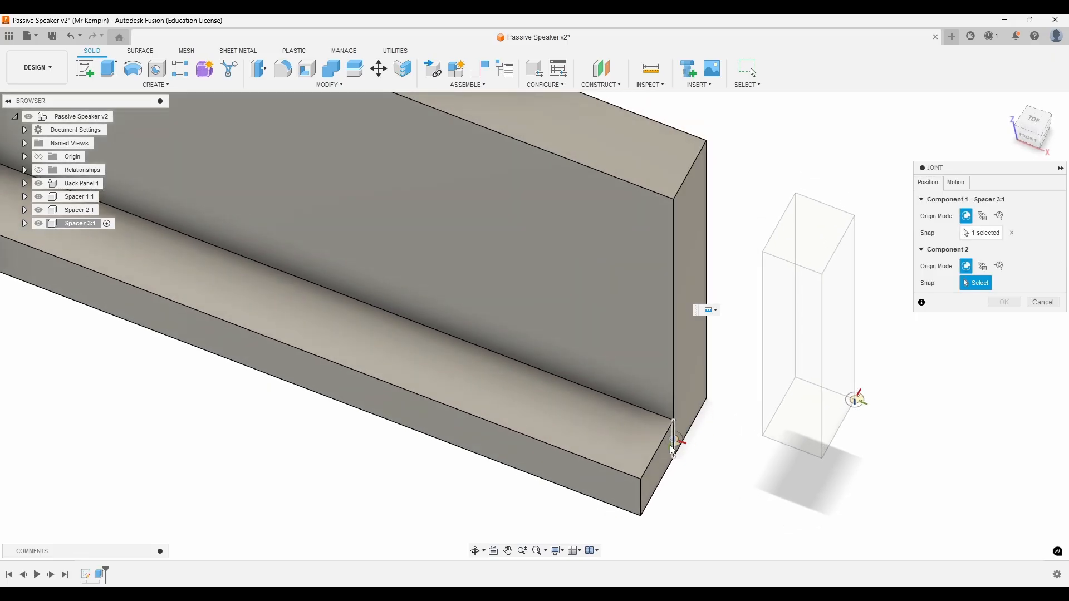
{"action": "scroll", "coordinate": [659, 439], "scroll_direction": "up", "scroll_amount": 4}
{"action": "scroll", "coordinate": [661, 439], "scroll_direction": "up", "scroll_amount": 2}
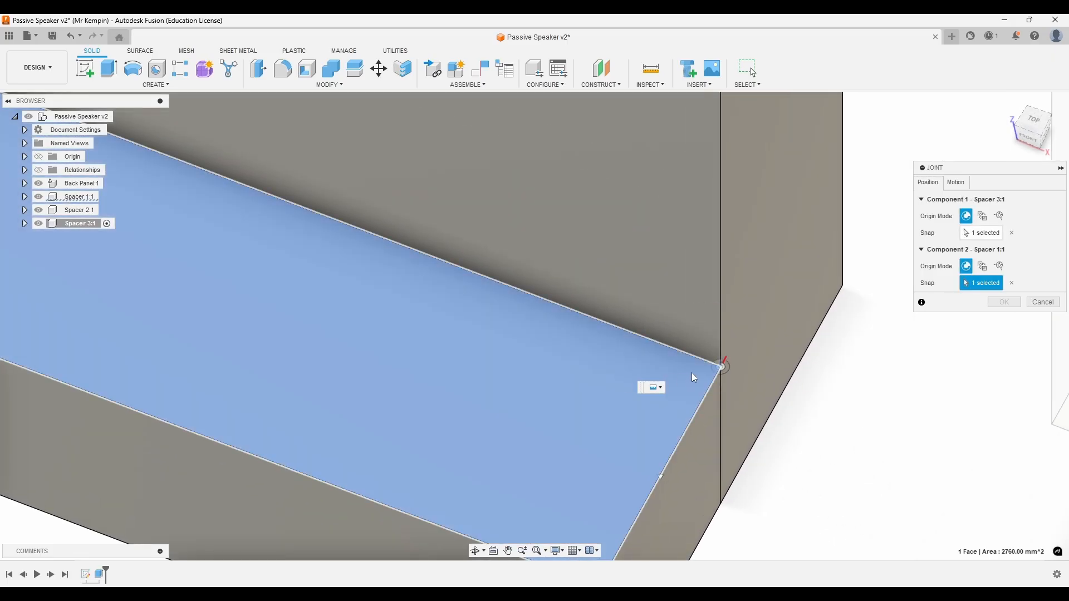
{"action": "left_click", "coordinate": [692, 373]}
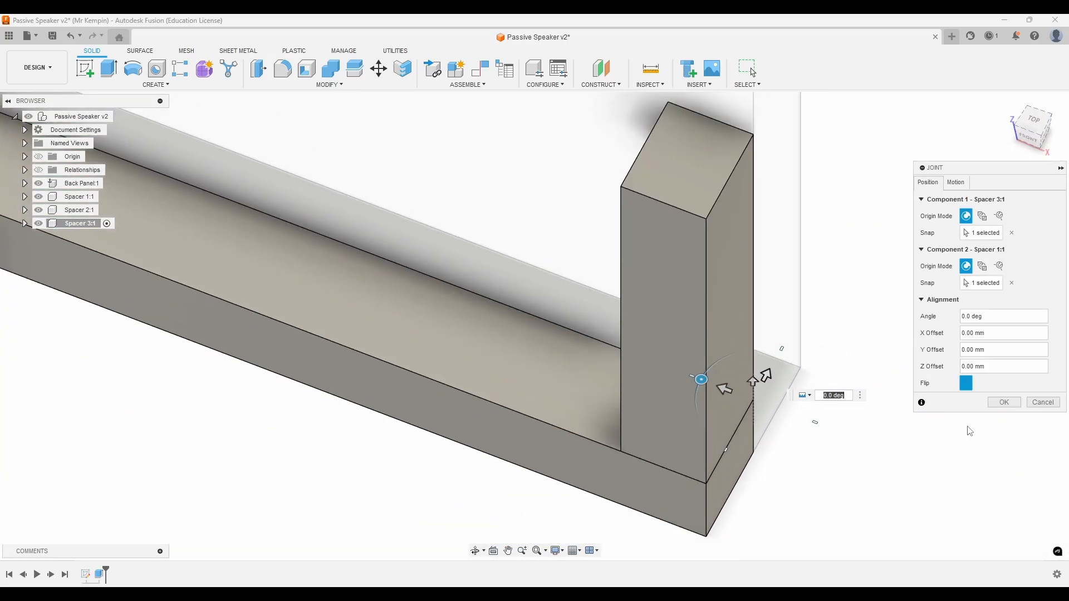
{"action": "left_click", "coordinate": [1004, 402]}
- Activate the top-level Passive Speaker component and save the design as a new version with the default description
{"action": "scroll", "coordinate": [863, 460], "scroll_direction": "down", "scroll_amount": 10}
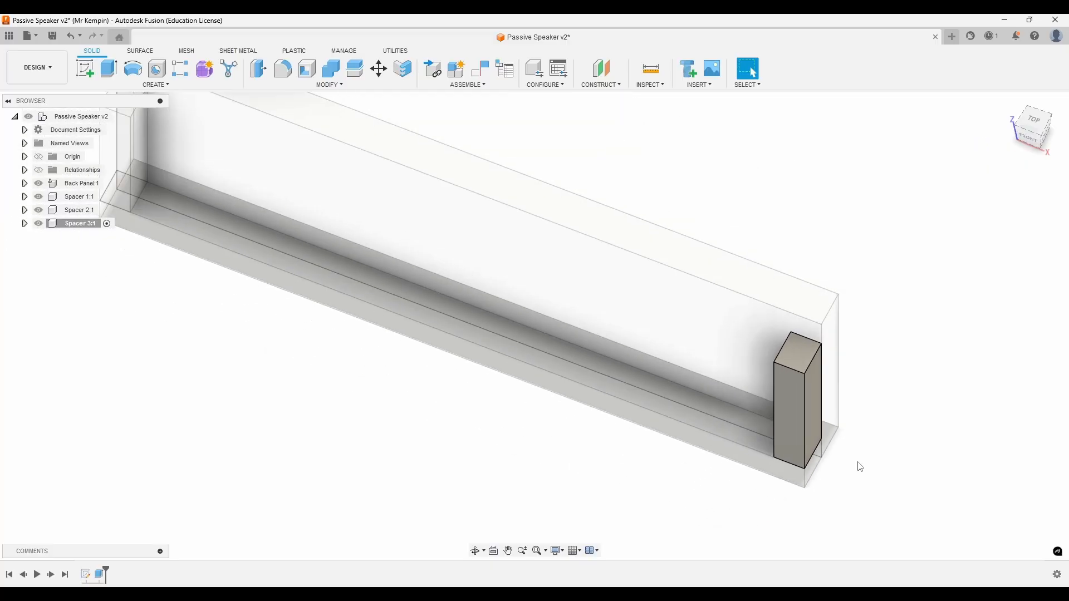
{"action": "middle_click_drag", "start_coordinate": [813, 473], "coordinate": [814, 437], "text": "shift"}
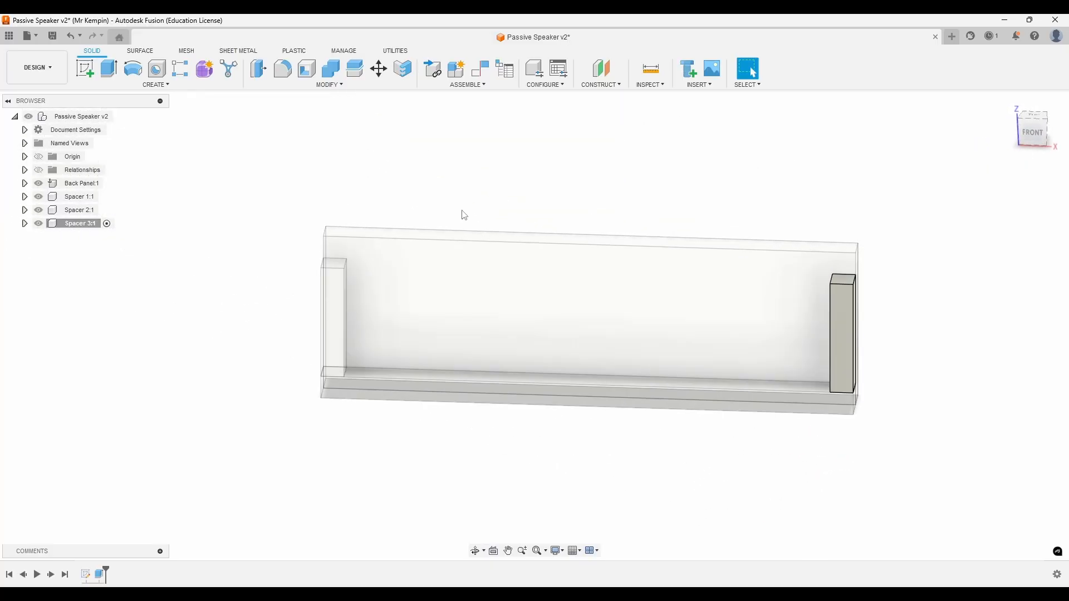
{"action": "left_click", "coordinate": [120, 117]}
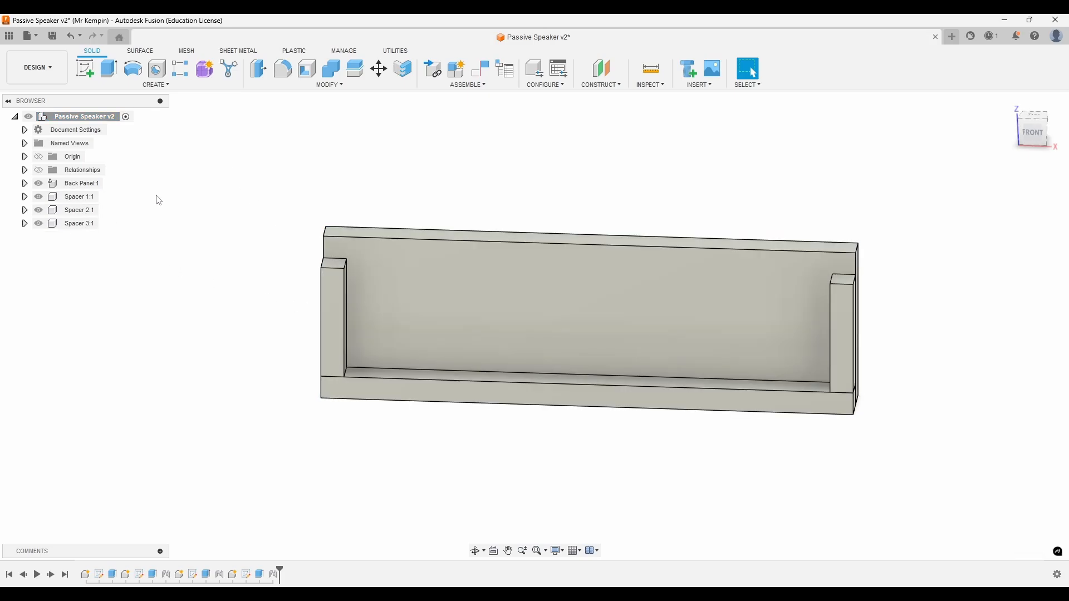
{"action": "left_click", "coordinate": [55, 35]}
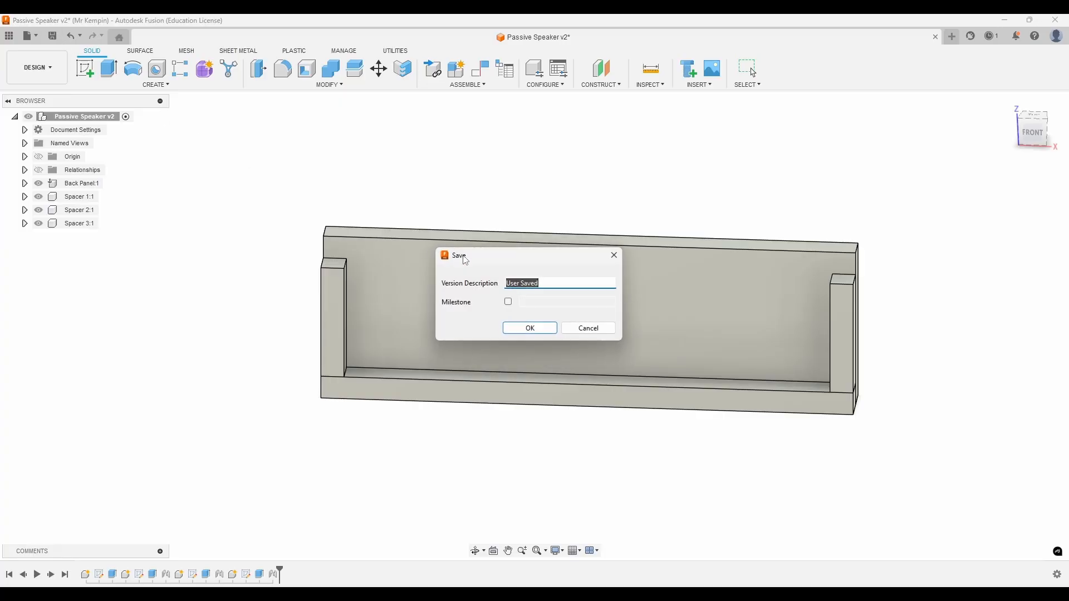
{"action": "left_click", "coordinate": [524, 325]}
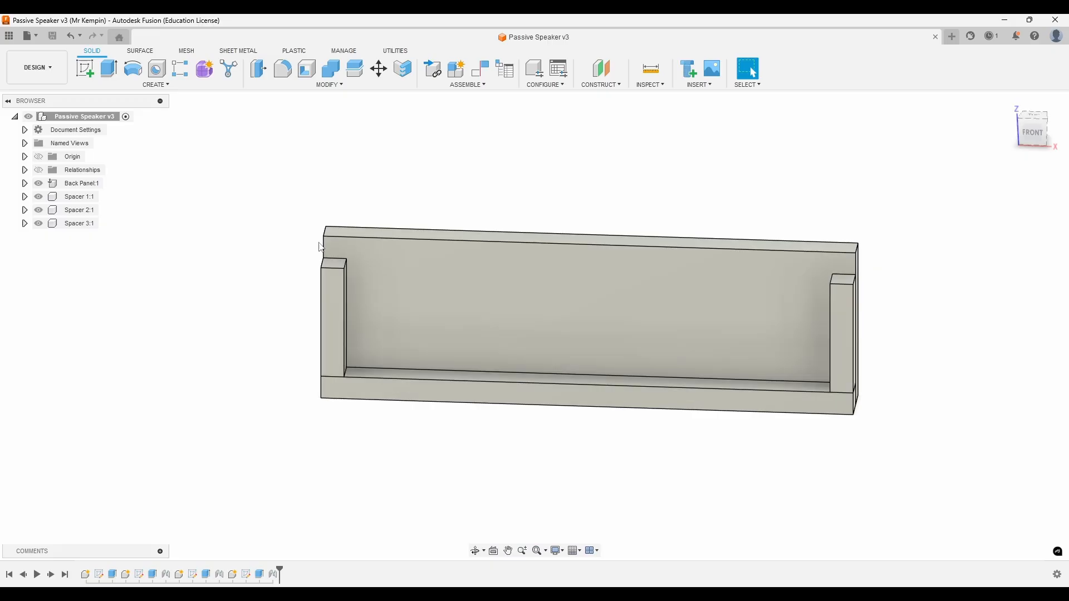
- Create a new internal component named Spacer 4 under the top-level assembly and make it active
{"action": "left_click", "coordinate": [460, 73]}
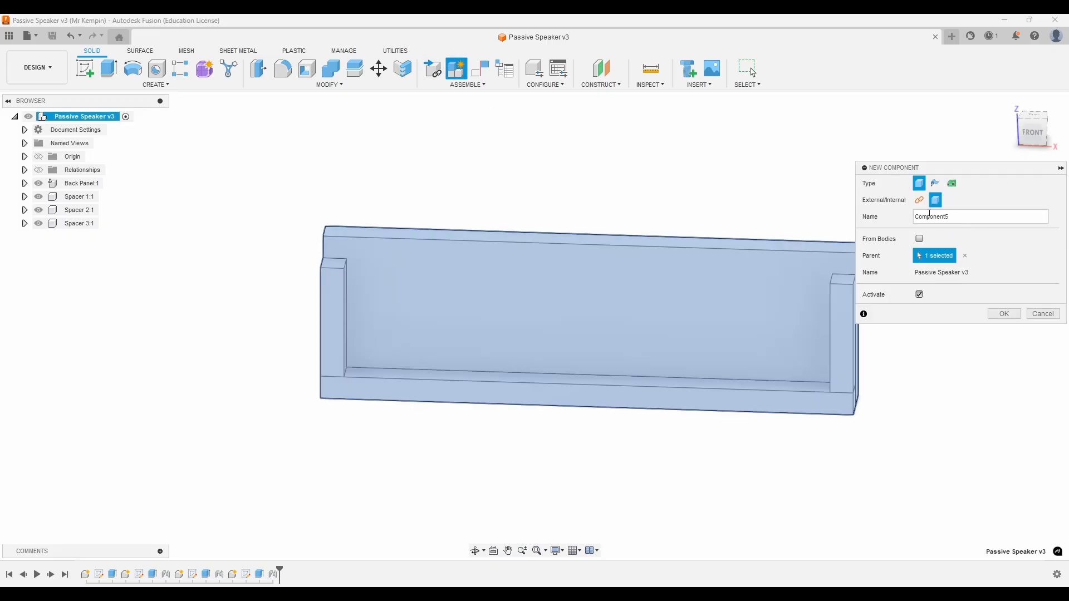
{"action": "left_click", "coordinate": [984, 217]}
{"action": "type", "text": "Spacer 4"}
{"action": "key", "text": "Return"}
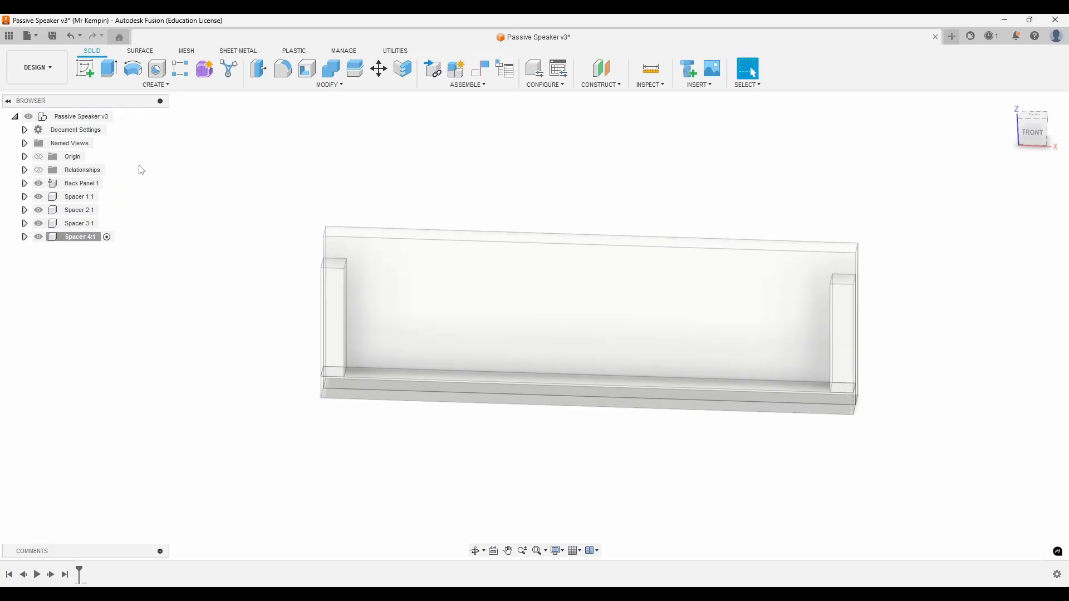
- Sketch a rectangle 10 mm high and 70 mm wide on the front plane, above the left end of the back panel
{"action": "left_click", "coordinate": [84, 68]}
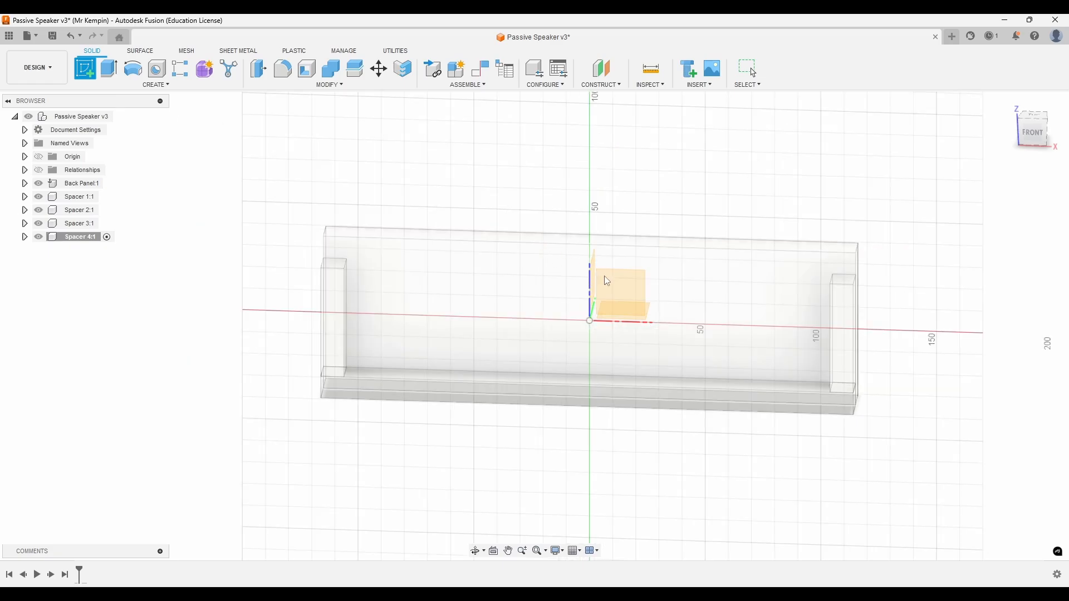
{"action": "left_click", "coordinate": [625, 289]}
{"action": "scroll", "coordinate": [290, 208], "scroll_direction": "up", "scroll_amount": 2}
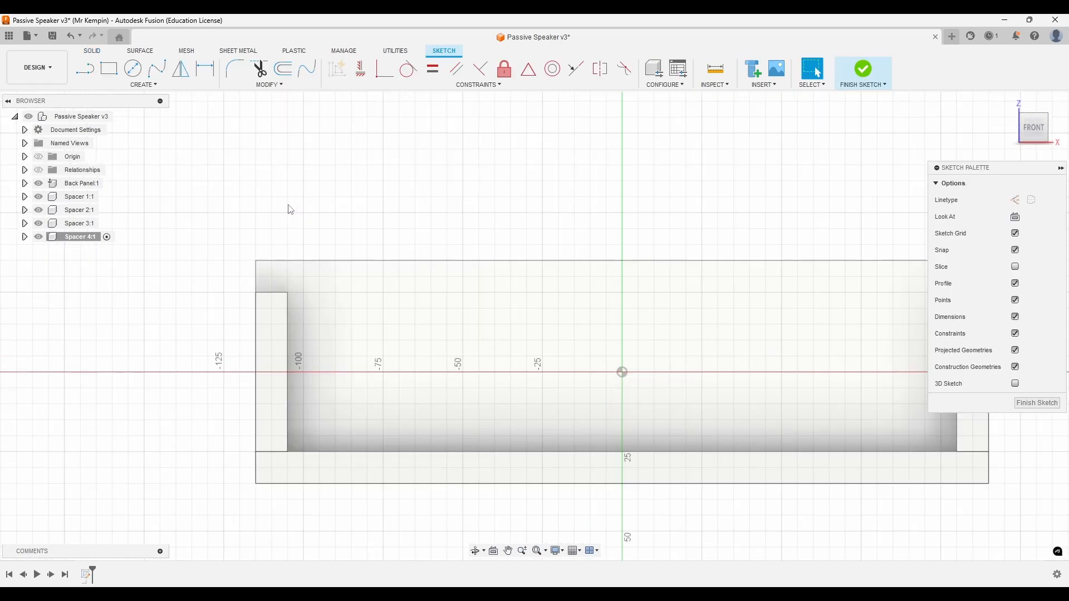
{"action": "key", "text": "r"}
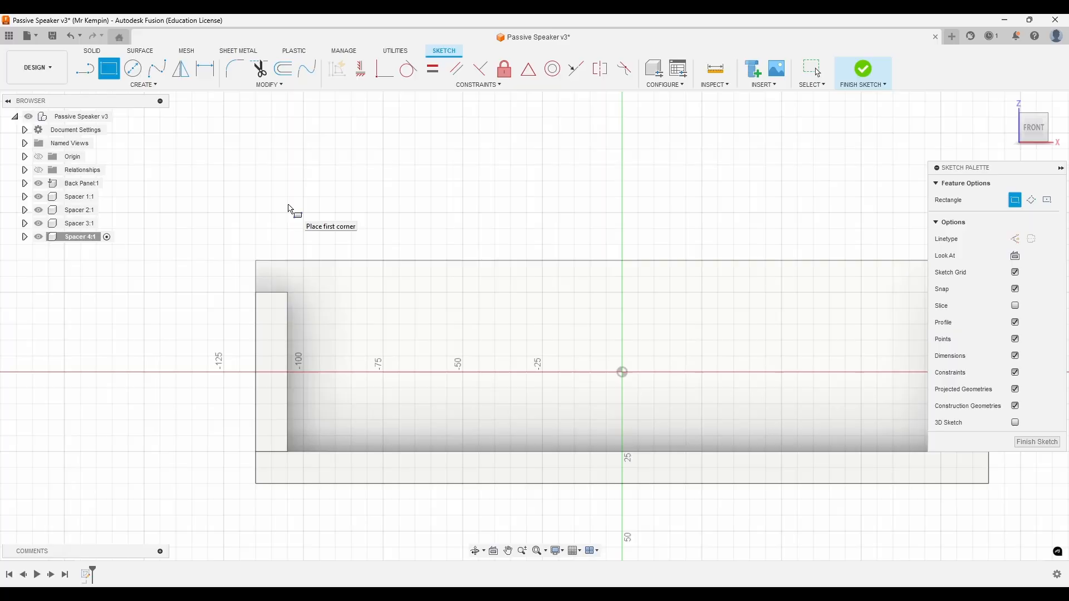
{"action": "left_click", "coordinate": [256, 197]}
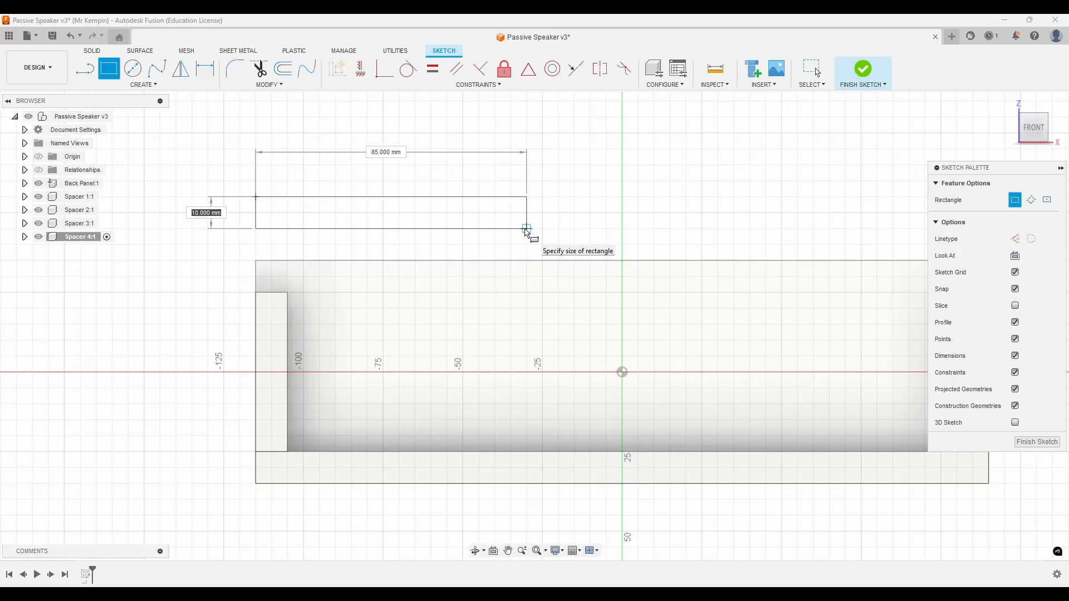
{"action": "type", "text": "10"}
{"action": "key", "text": "Tab"}
{"action": "type", "text": "70"}
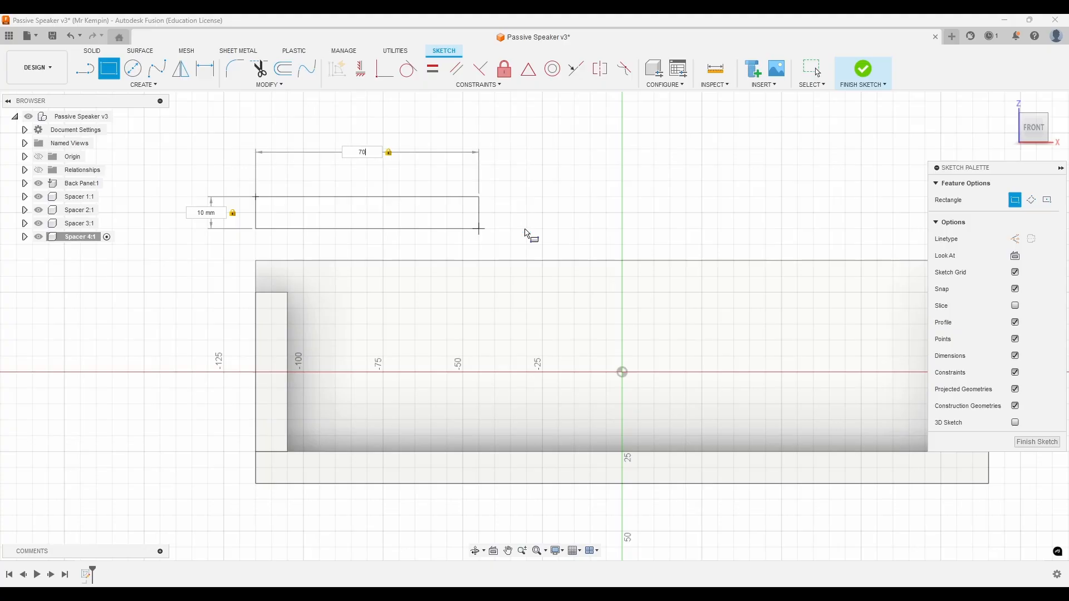
{"action": "key", "text": "Return"}
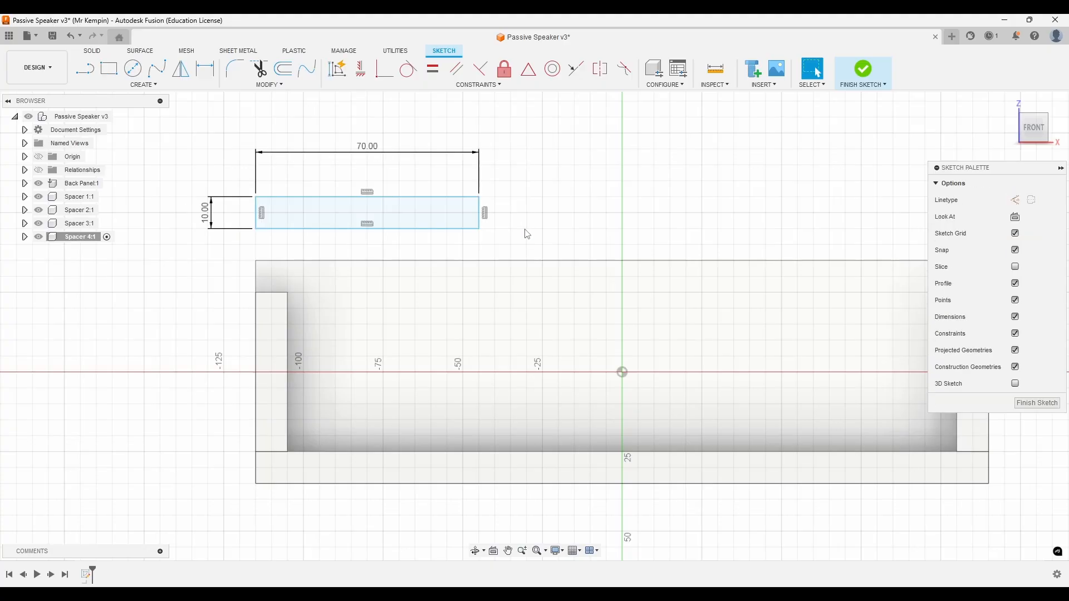
- Finish the sketch and extrude the rectangle into a new body with the same thickness as the back panel
{"action": "left_click", "coordinate": [864, 70]}
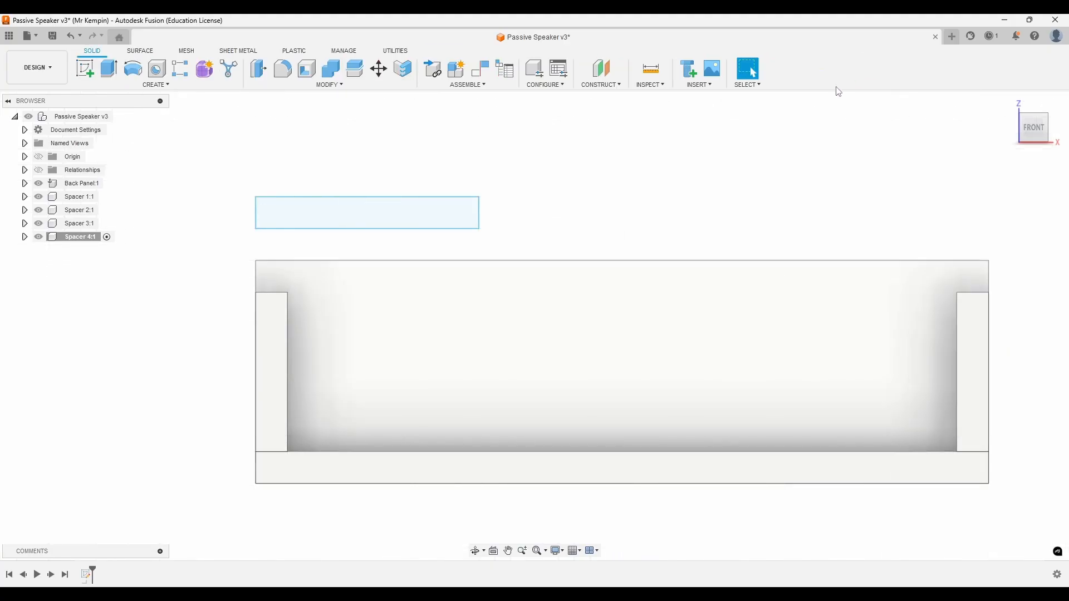
{"action": "type", "text": "e"}
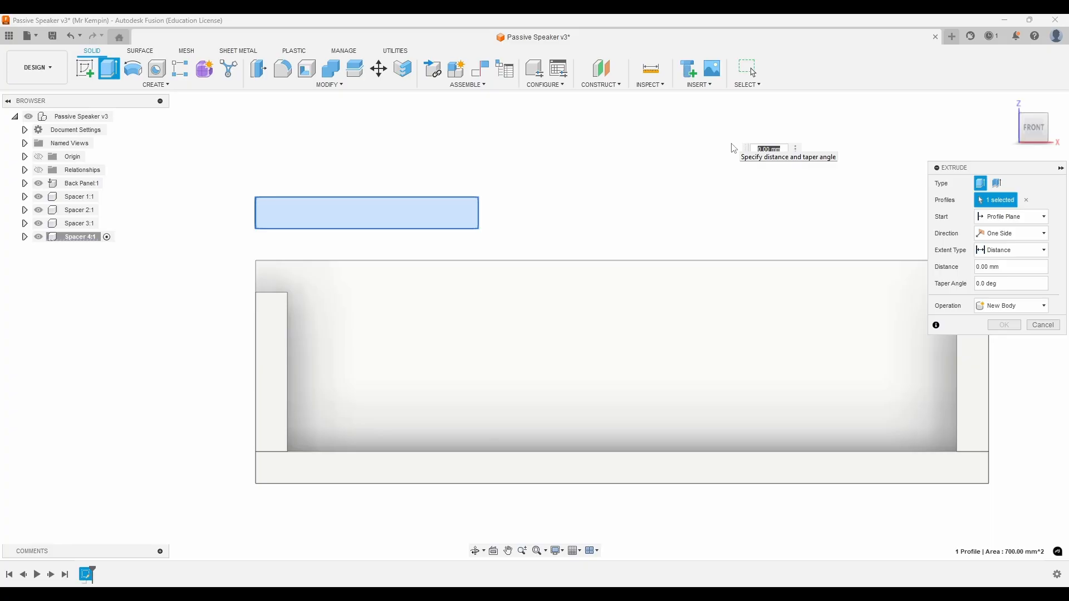
{"action": "type", "text": "10"}
{"action": "key", "text": "Return"}
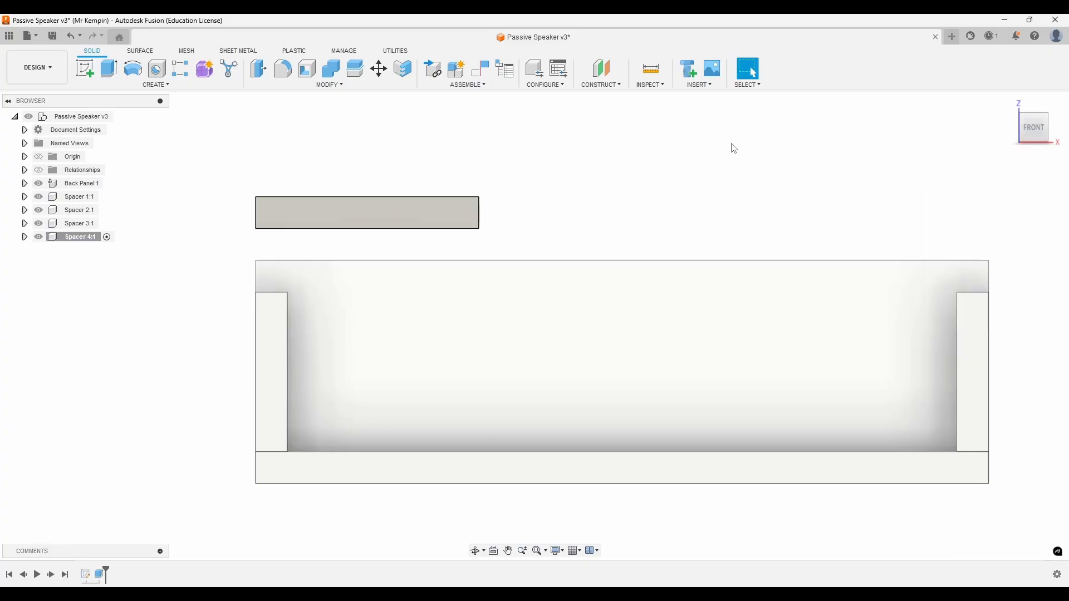
- Join Spacer 4 to Spacer 2, snapping the lower edge midpoint of its left end face to the outer edge midpoint of Spacer 2's top face
{"action": "middle_click_drag", "start_coordinate": [688, 163], "coordinate": [543, 166], "text": "shift"}
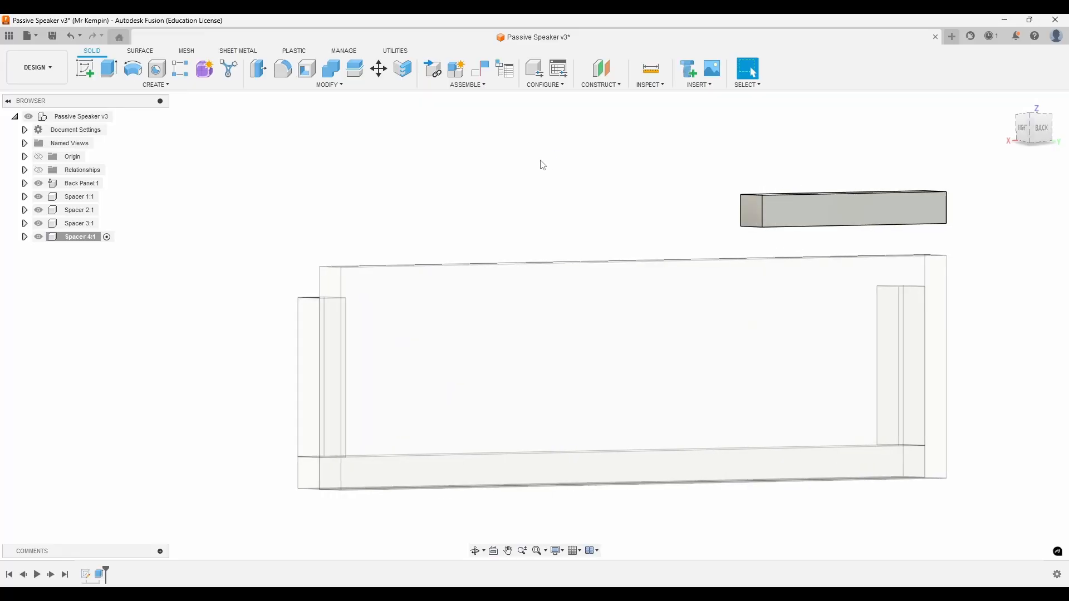
{"action": "key", "text": "j"}
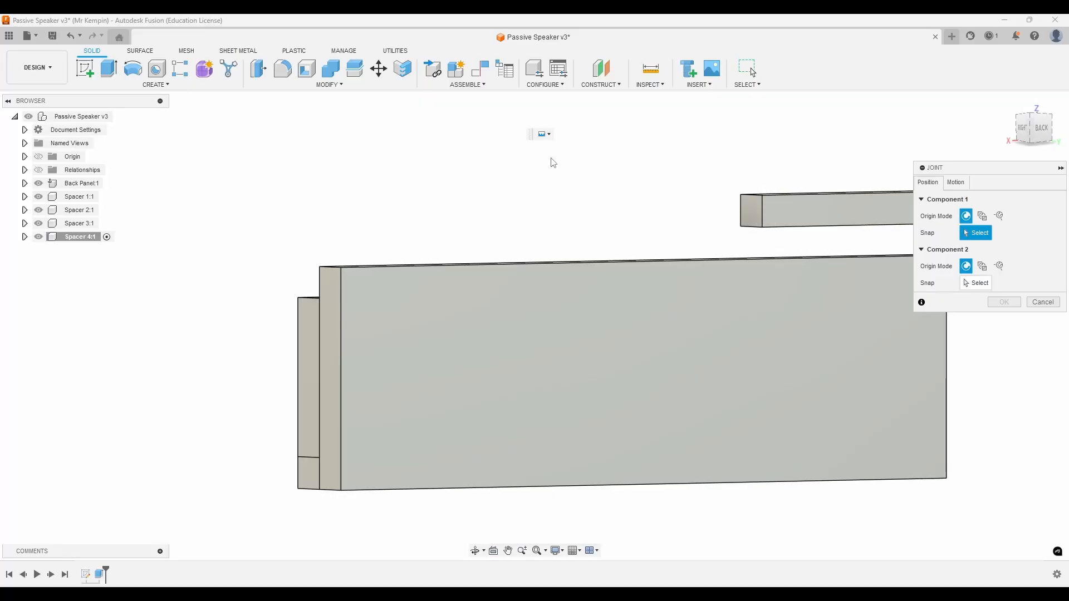
{"action": "middle_click_drag", "start_coordinate": [637, 192], "coordinate": [707, 164]}
{"action": "scroll", "coordinate": [388, 117], "scroll_direction": "up", "scroll_amount": 5}
{"action": "scroll", "coordinate": [389, 117], "scroll_direction": "up", "scroll_amount": 4}
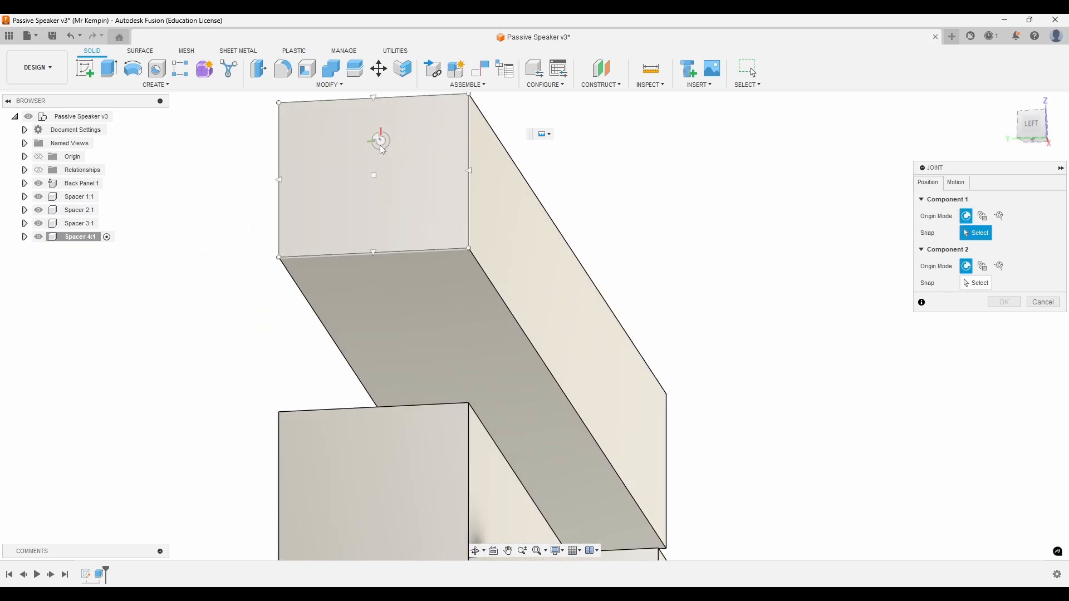
{"action": "left_click", "coordinate": [382, 270]}
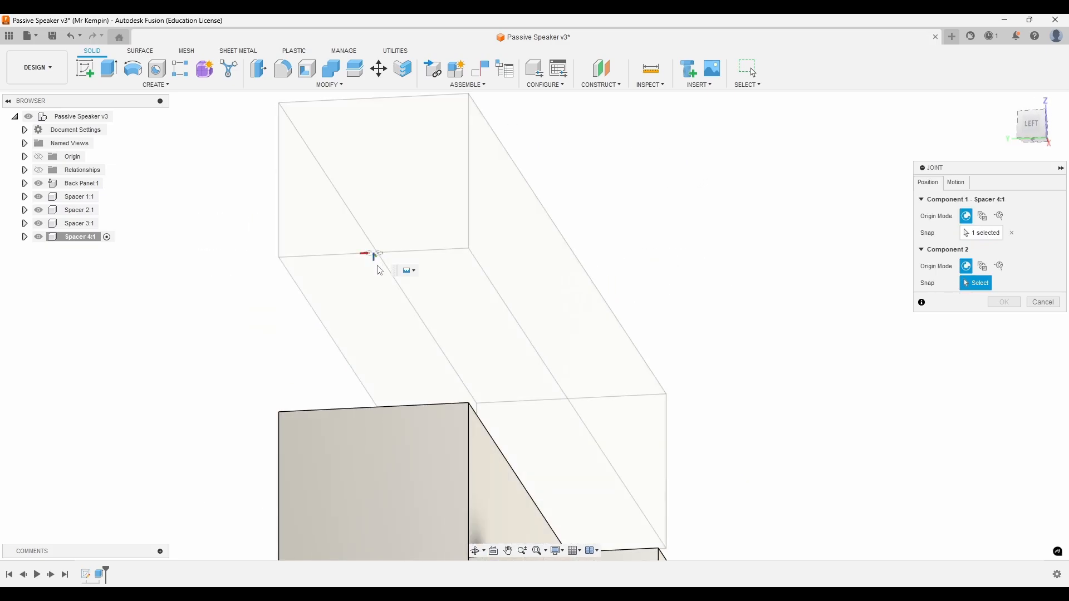
{"action": "middle_click_drag", "start_coordinate": [364, 228], "coordinate": [430, 319], "text": "shift"}
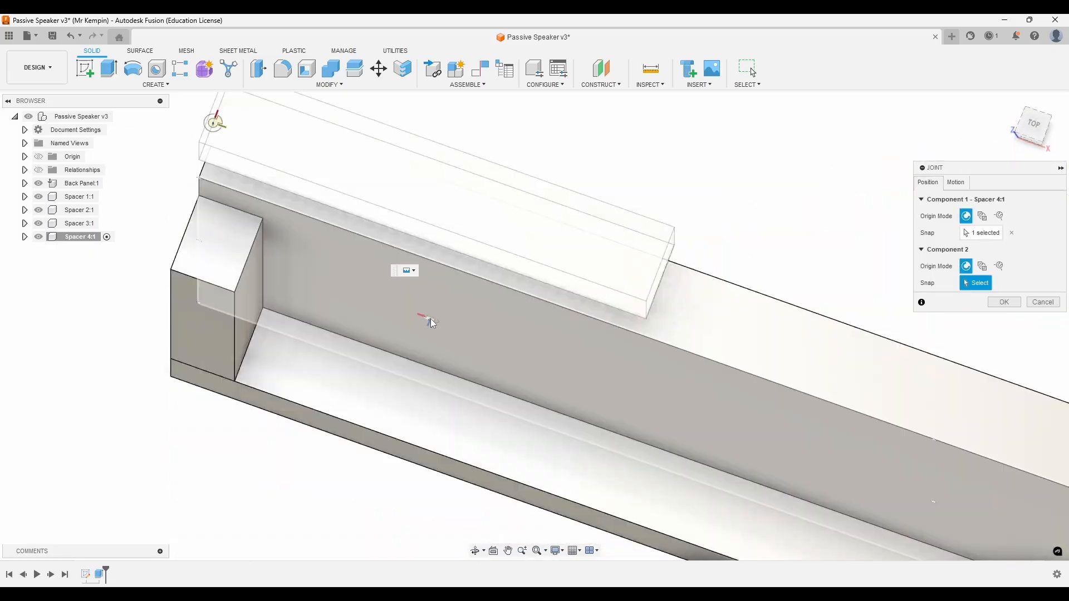
{"action": "left_click", "coordinate": [191, 235]}
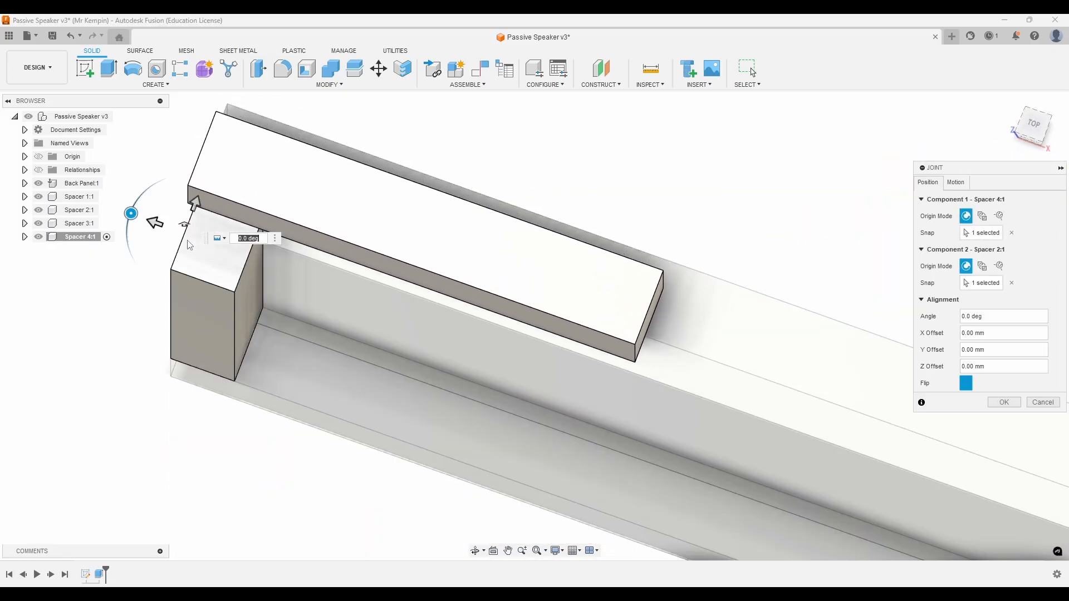
{"action": "left_click", "coordinate": [1004, 403]}
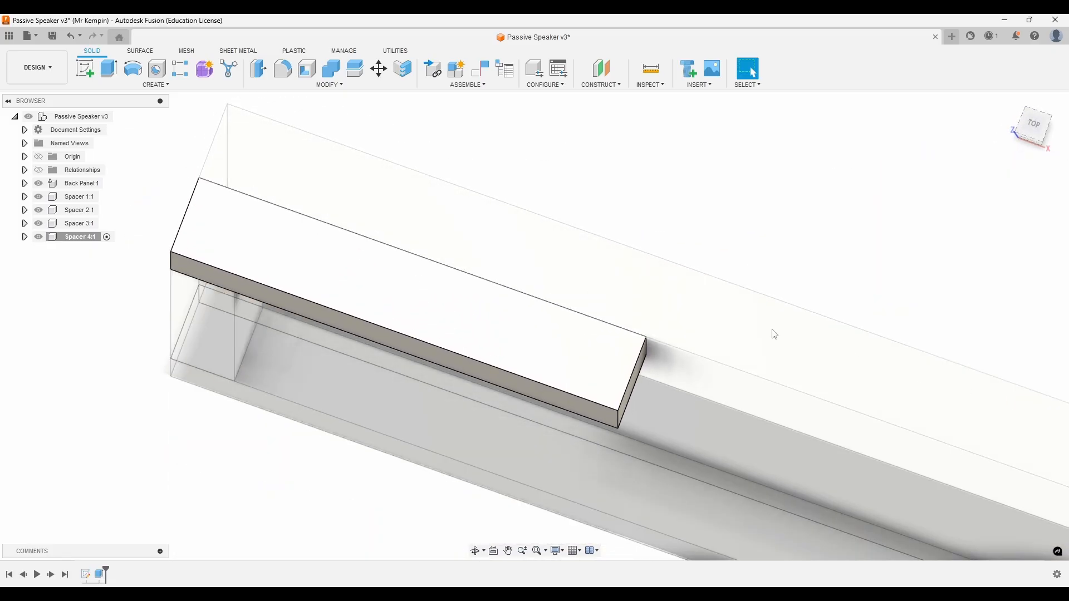
- Activate the top-level Passive Speaker component and create a new active internal component named Spacer 5 under it
{"action": "middle_click_drag", "start_coordinate": [770, 332], "coordinate": [396, 199], "text": "shift"}
{"action": "mouse_move", "coordinate": [394, 161]}
{"action": "middle_mouse_down", "text": "shift"}
{"action": "mouse_move", "coordinate": [426, 132]}
{"action": "mouse_move", "coordinate": [397, 134]}
{"action": "mouse_move", "coordinate": [375, 155]}
{"action": "middle_mouse_up", "text": "shift"}
{"action": "scroll", "coordinate": [349, 169], "scroll_direction": "down", "scroll_amount": 3}
{"action": "scroll", "coordinate": [529, 206], "scroll_direction": "down", "scroll_amount": 1}
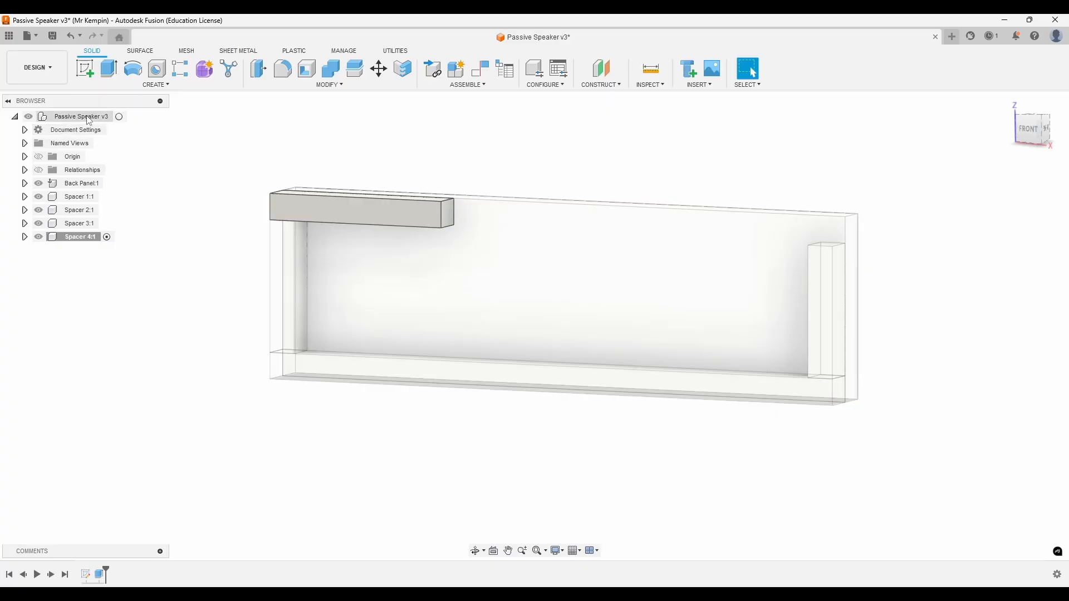
{"action": "left_click", "coordinate": [119, 117]}
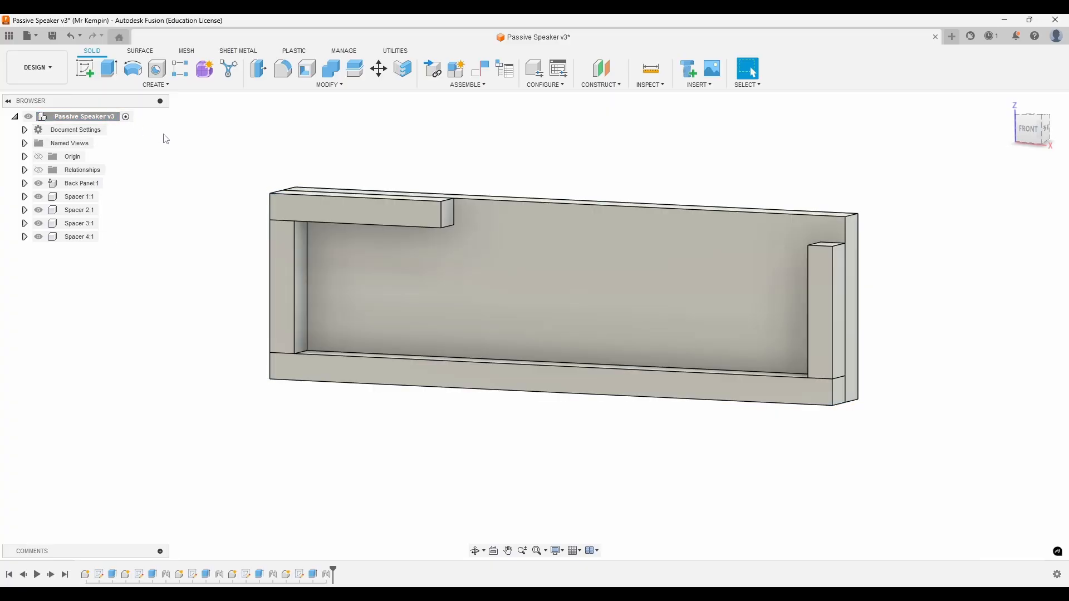
{"action": "left_click", "coordinate": [463, 75]}
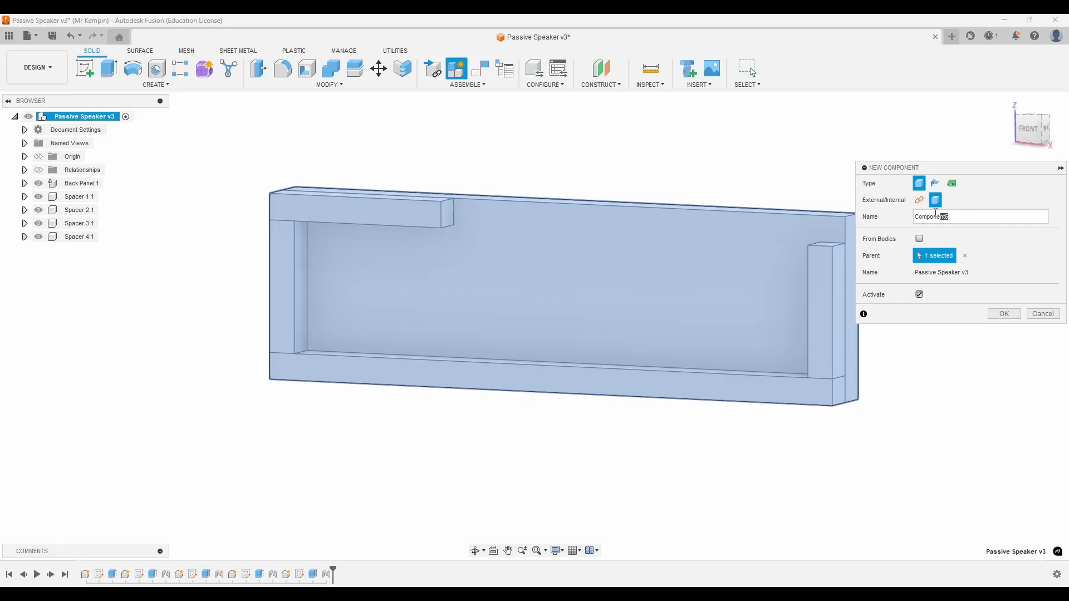
{"action": "type", "text": "Spacer 5"}
{"action": "key", "text": "Return"}
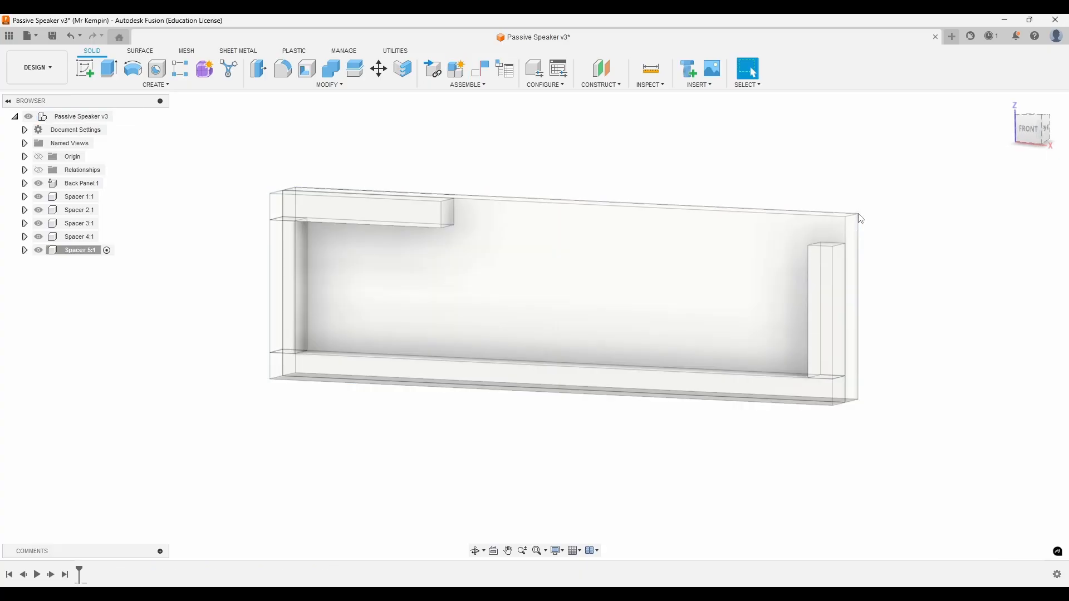
- Sketch a rectangle 10 mm high and 70 mm wide on the front plane, above the right end of the back panel, and finish the sketch
{"action": "left_click", "coordinate": [89, 68]}
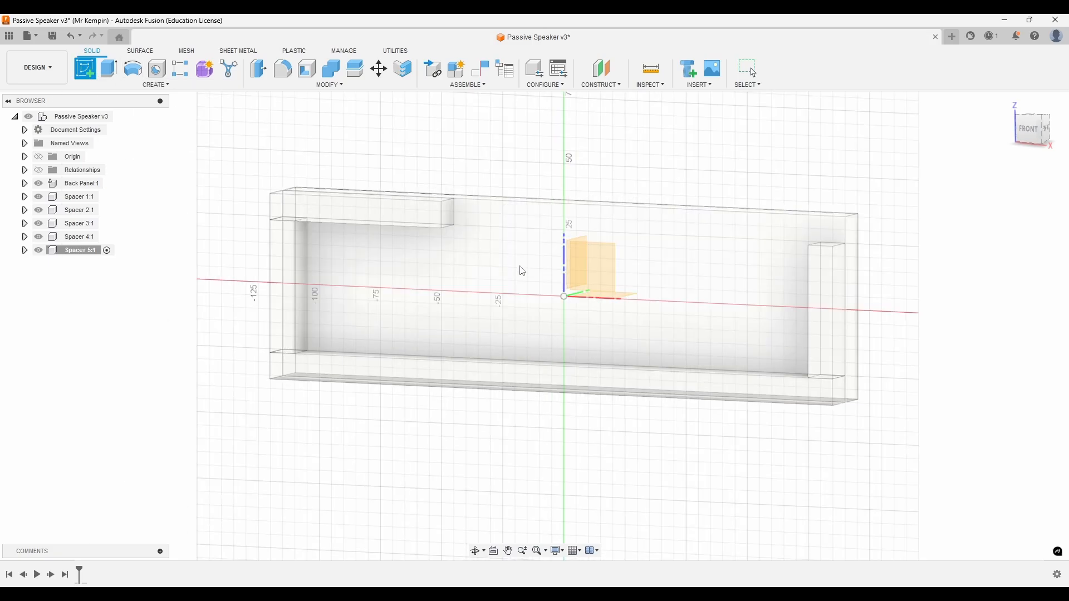
{"action": "left_click", "coordinate": [602, 269]}
{"action": "key", "text": "r"}
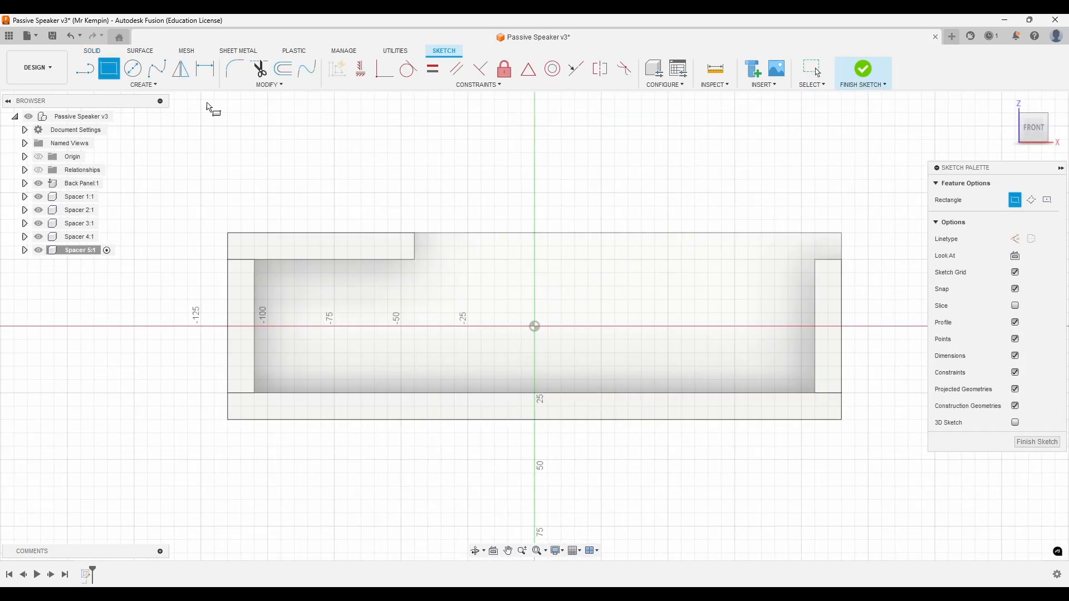
{"action": "left_click", "coordinate": [842, 193]}
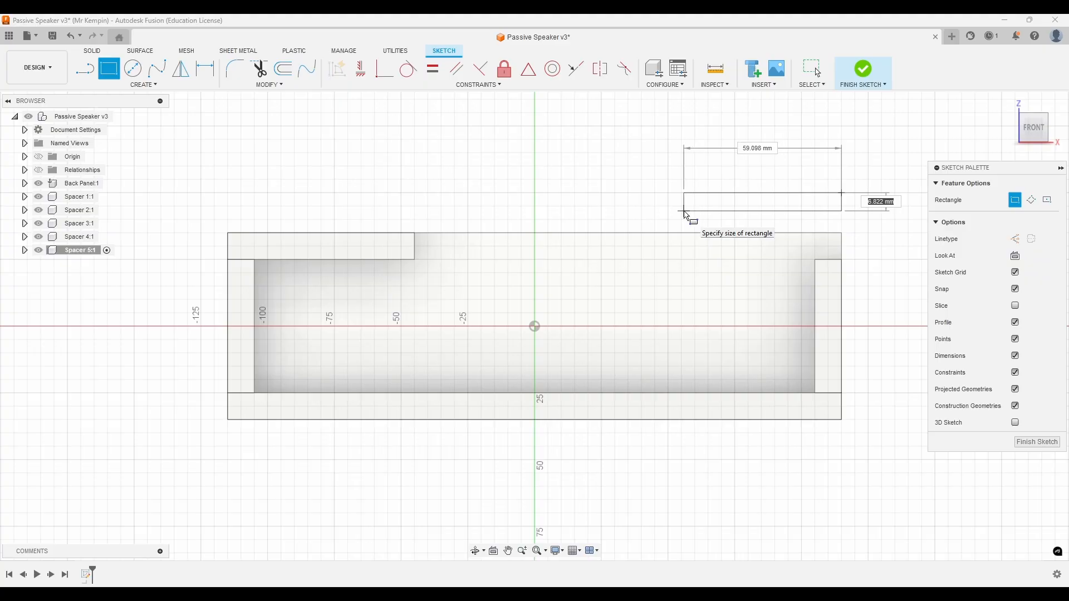
{"action": "type", "text": "10"}
{"action": "key", "text": "Tab"}
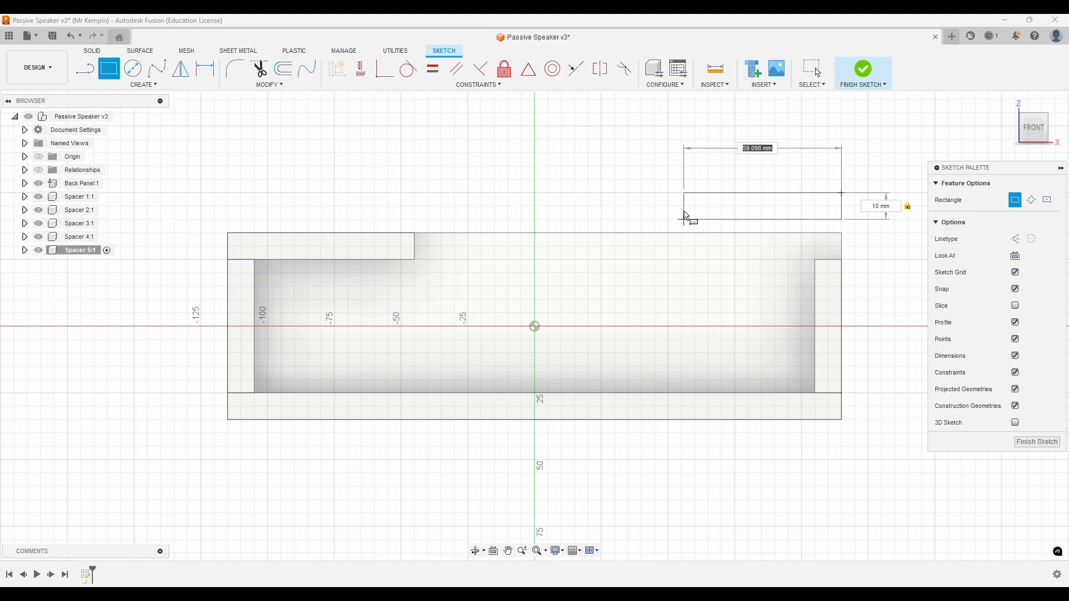
{"action": "type", "text": "70"}
{"action": "key", "text": "Return"}
{"action": "key", "text": "Escape"}
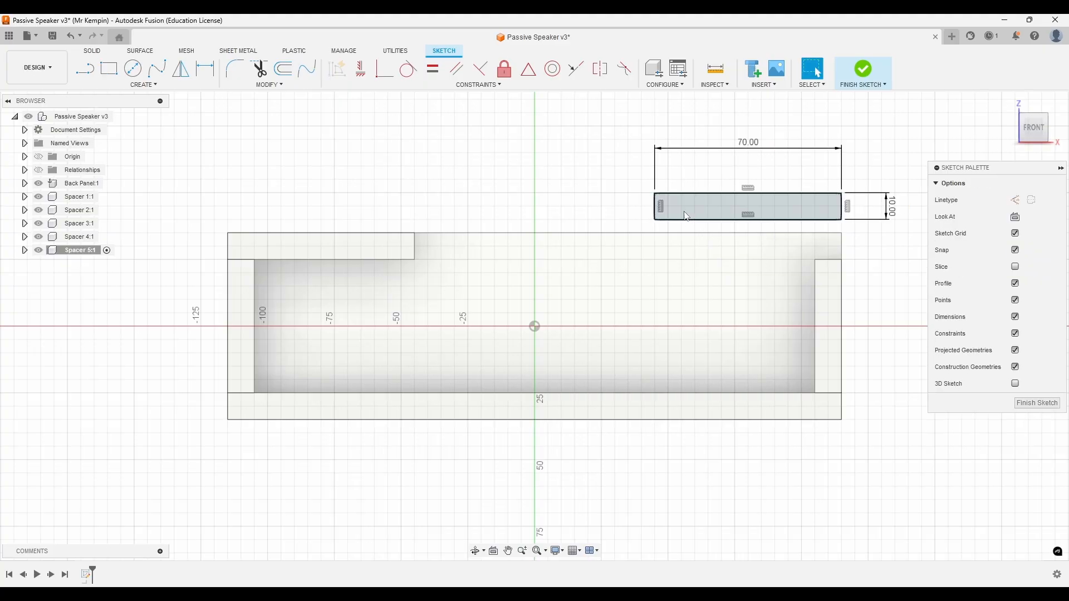
{"action": "left_click", "coordinate": [863, 70]}
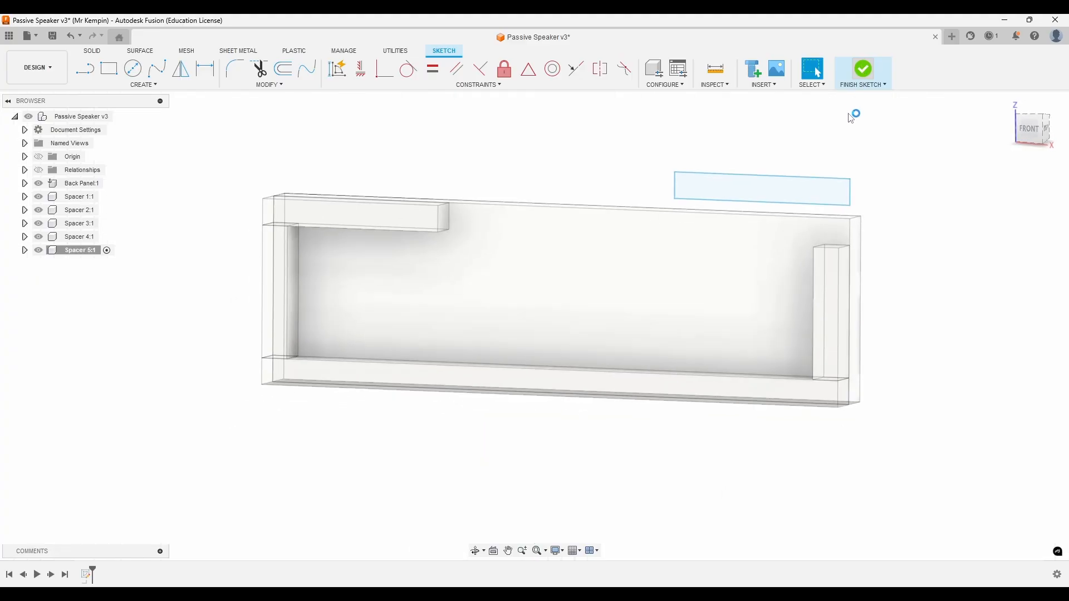
- Extrude the Spacer 5 rectangle 12 mm as a new body
{"action": "type", "text": "e"}
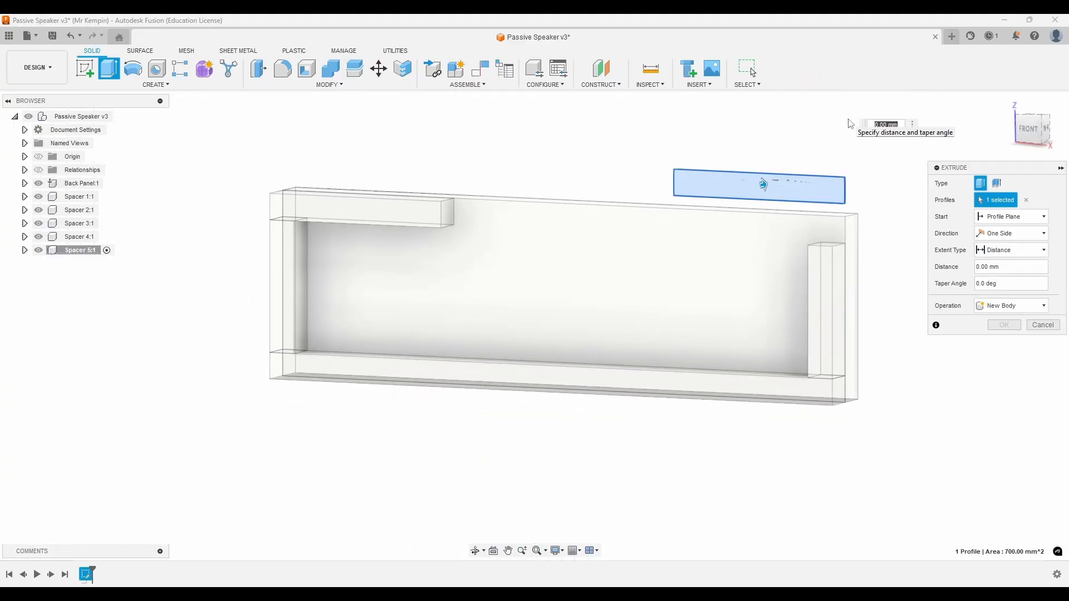
{"action": "type", "text": "12"}
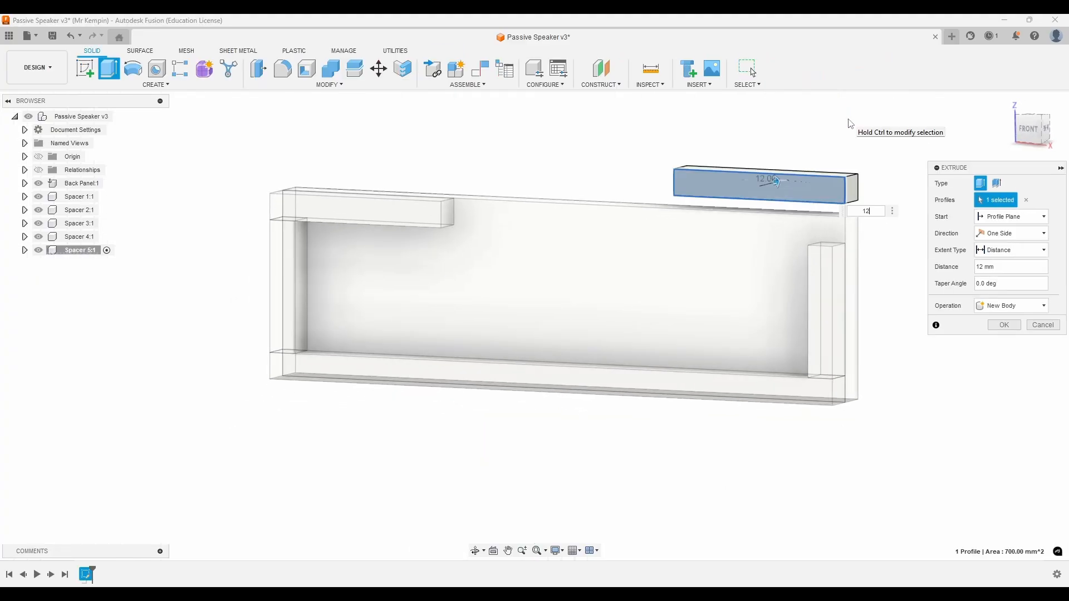
{"action": "key", "text": "Return"}
- Join Spacer 5 to the back panel, snapping its rear face's upper right-end corner to the upper right corner of the panel's front face
{"action": "scroll", "coordinate": [881, 178], "scroll_direction": "down", "scroll_amount": 1}
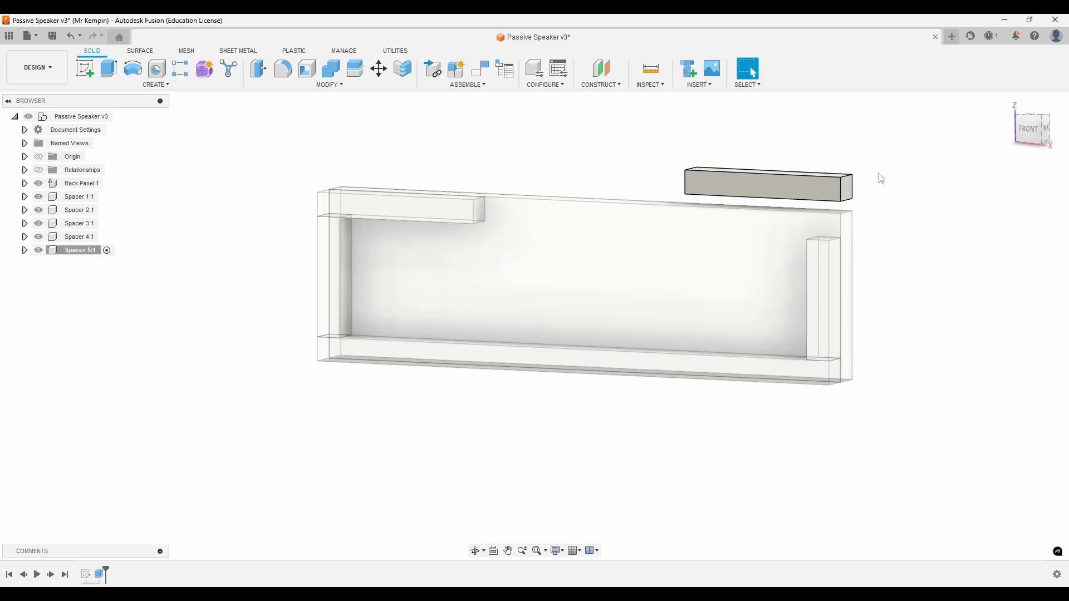
{"action": "middle_click_drag", "start_coordinate": [882, 178], "coordinate": [674, 166], "text": "shift"}
{"action": "key", "text": "j"}
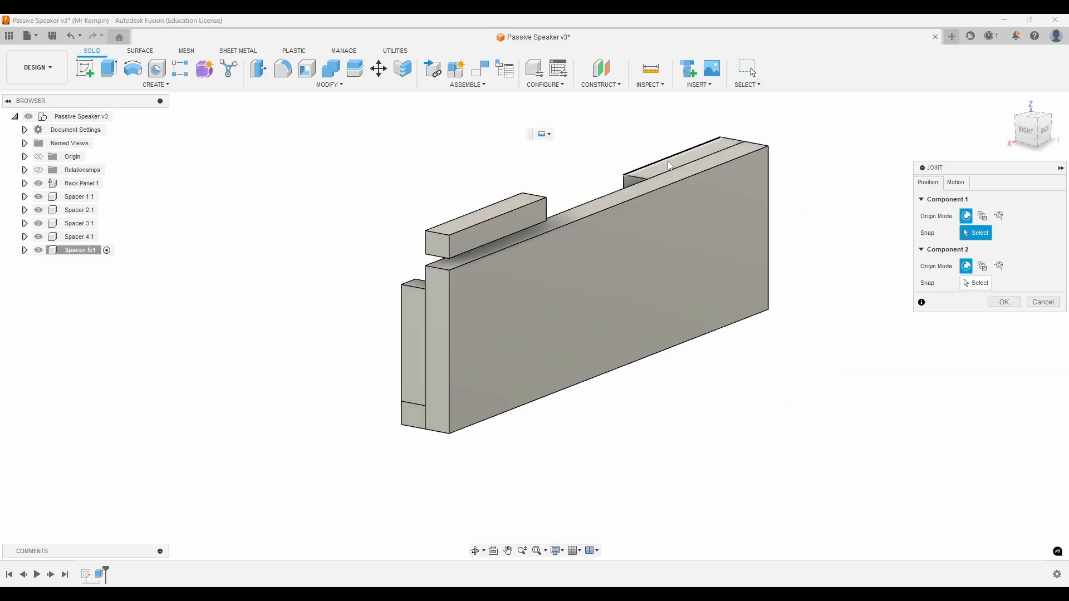
{"action": "scroll", "coordinate": [384, 267], "scroll_direction": "up", "scroll_amount": 6}
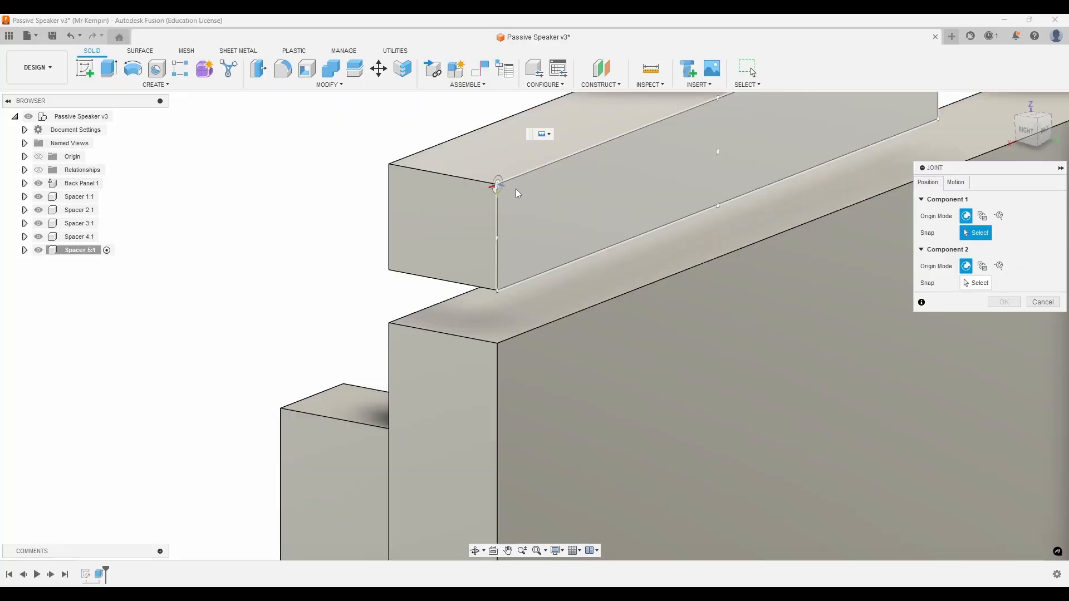
{"action": "left_click", "coordinate": [496, 186]}
{"action": "middle_click_drag", "start_coordinate": [495, 185], "coordinate": [429, 287], "text": "shift"}
{"action": "left_click", "coordinate": [416, 304]}
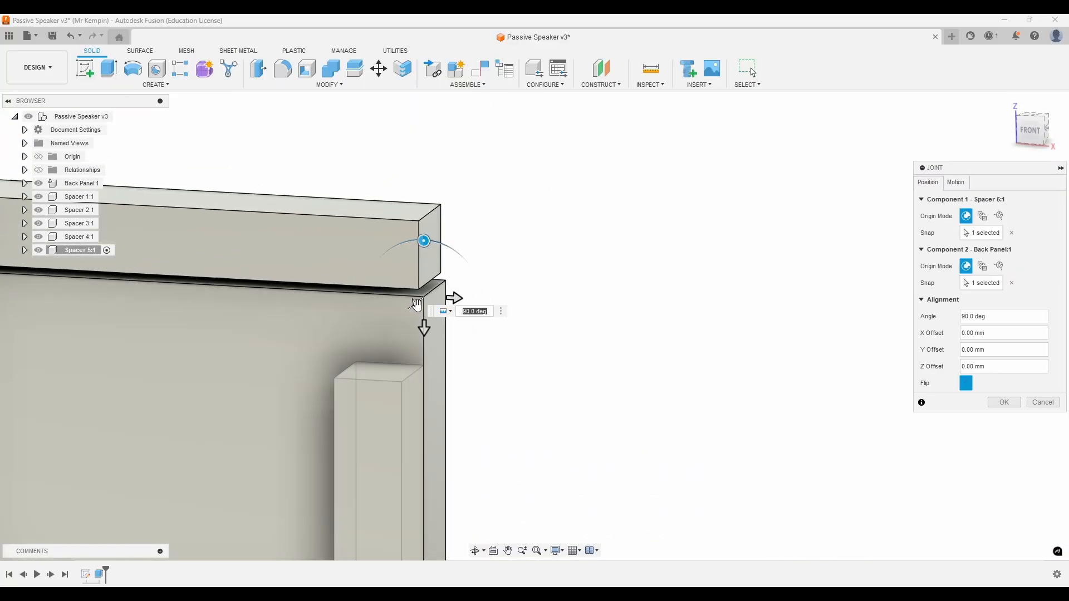
{"action": "left_click", "coordinate": [1004, 402]}
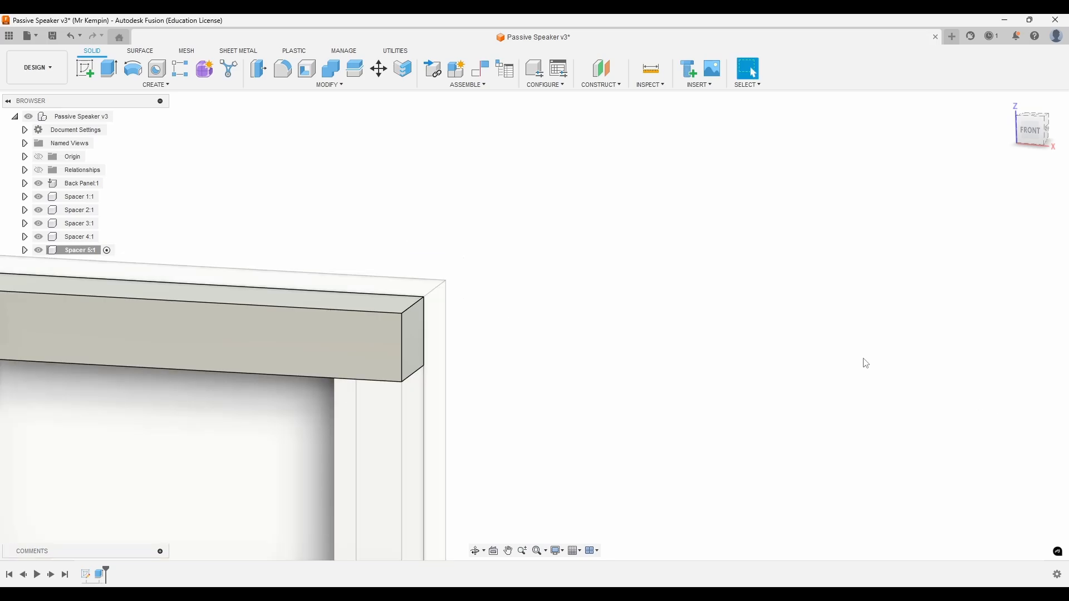
- Activate the top-level Passive Speaker component, briefly switching to Spacer 2 and returning to the top level
{"action": "scroll", "coordinate": [757, 255], "scroll_direction": "down", "scroll_amount": 6}
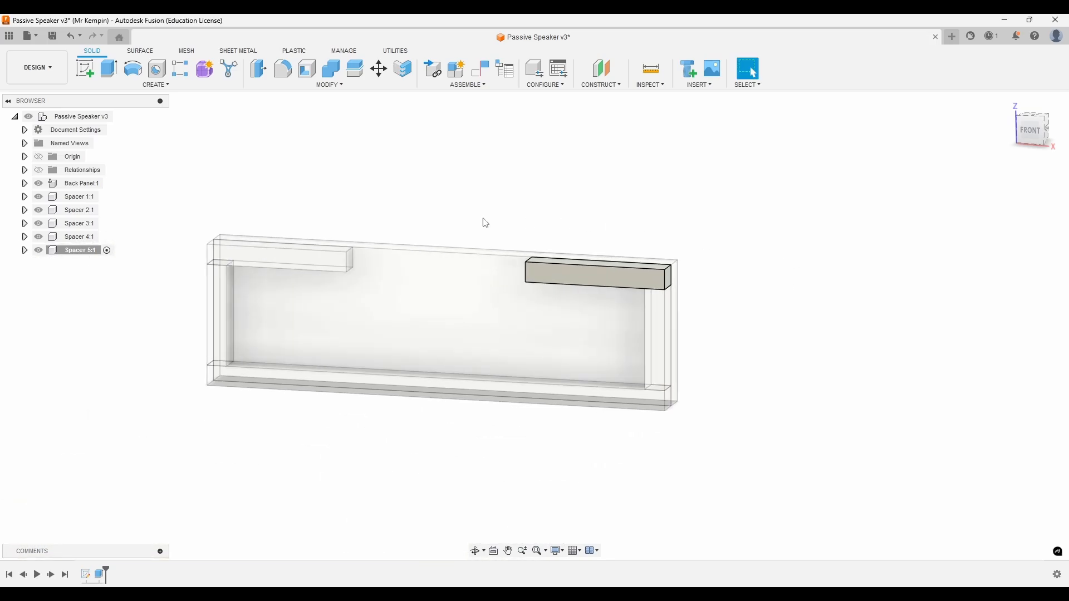
{"action": "scroll", "coordinate": [485, 223], "scroll_direction": "up", "scroll_amount": 2}
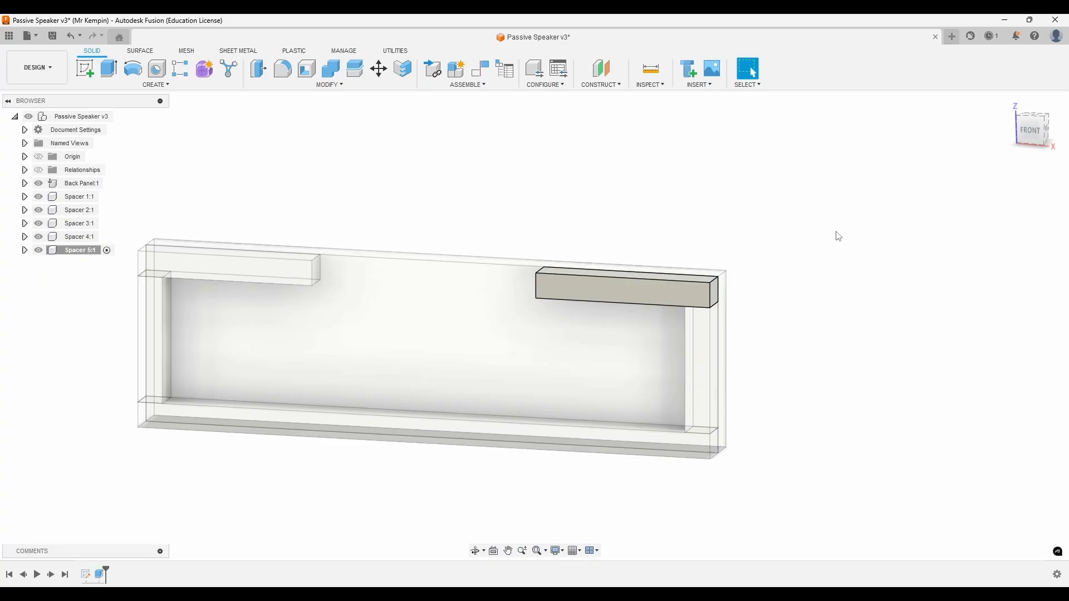
{"action": "scroll", "coordinate": [891, 271], "scroll_direction": "down", "scroll_amount": 1}
{"action": "middle_click_drag", "start_coordinate": [557, 213], "coordinate": [644, 215]}
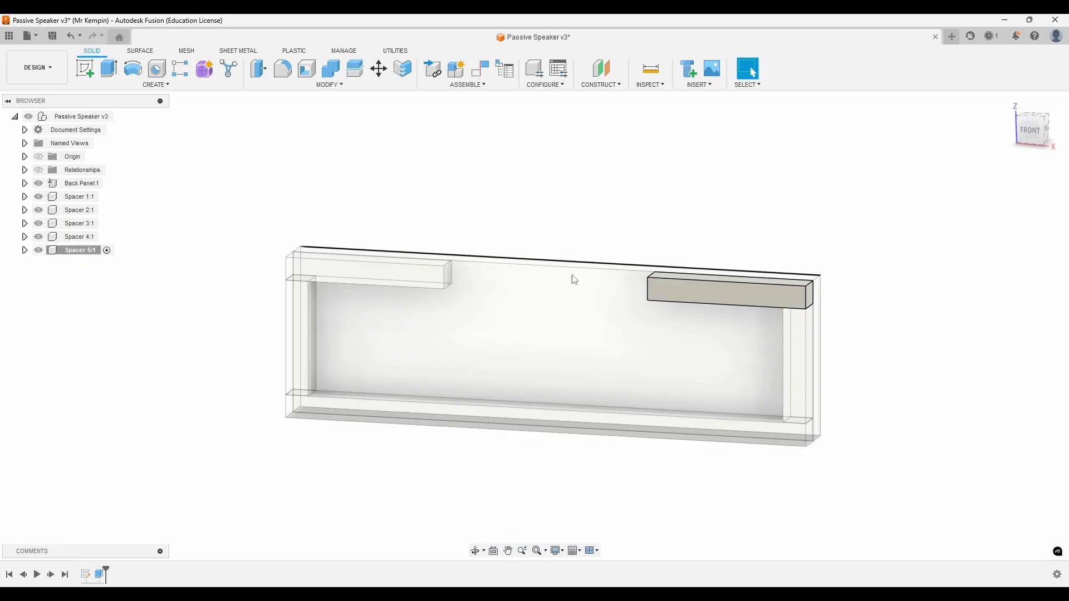
{"action": "scroll", "coordinate": [559, 374], "scroll_direction": "up", "scroll_amount": 2}
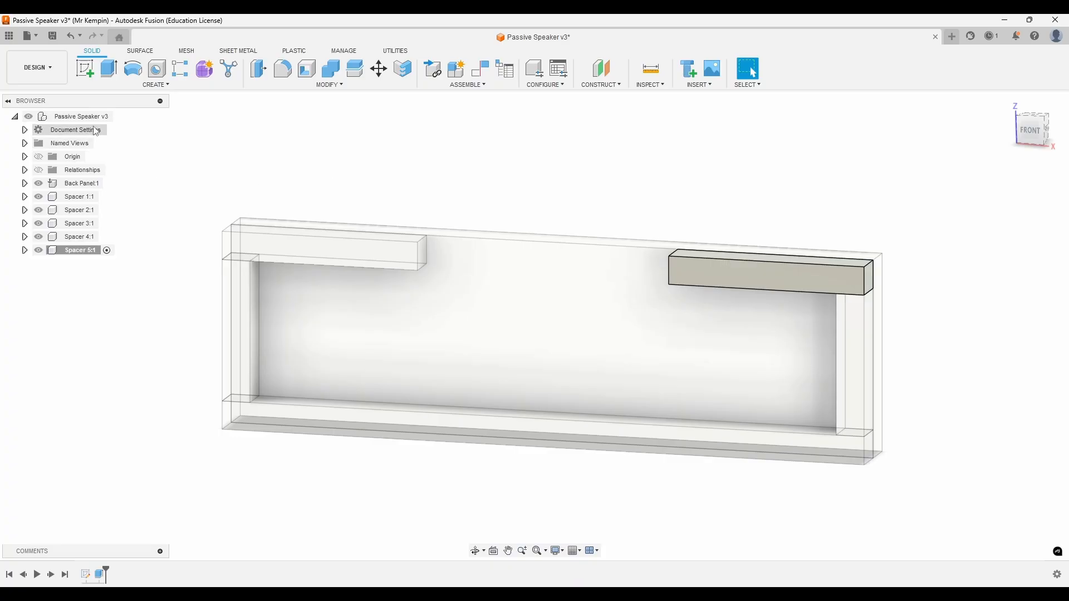
{"action": "left_click", "coordinate": [126, 116]}
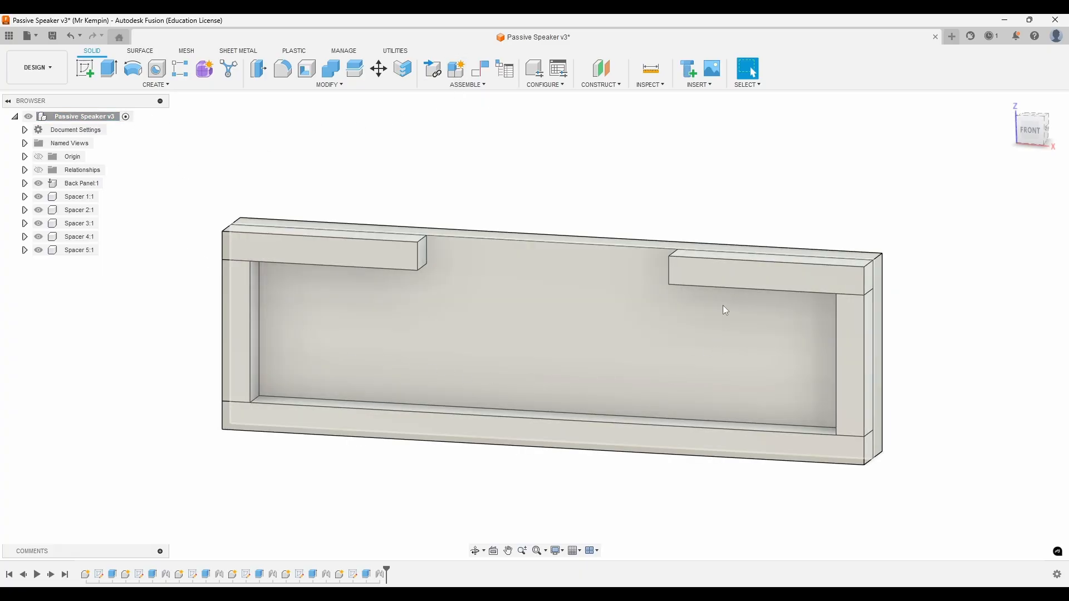
{"action": "left_click", "coordinate": [105, 211]}
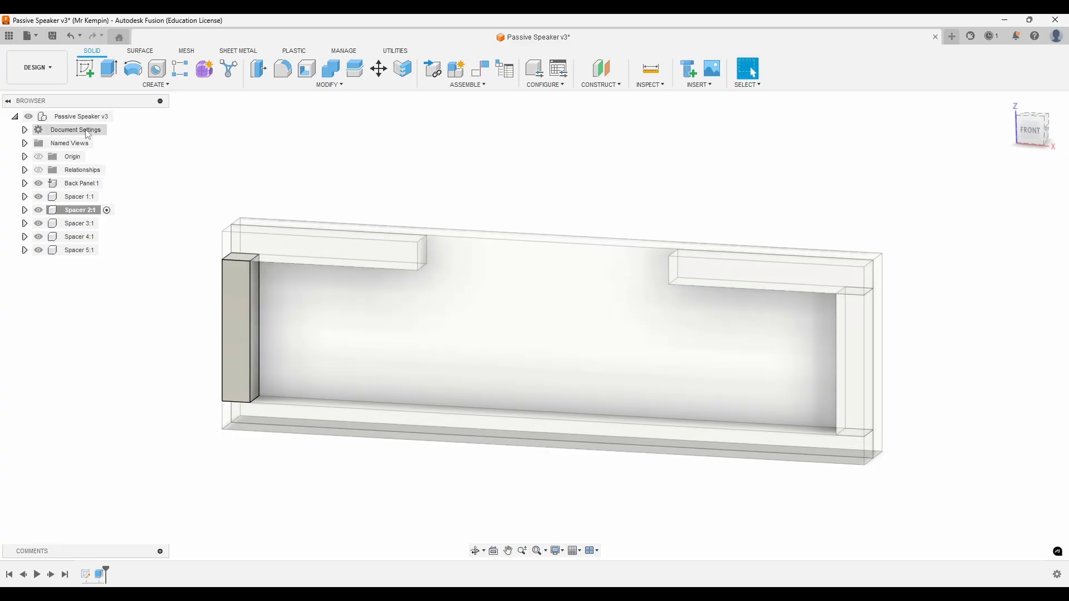
{"action": "left_click", "coordinate": [126, 117]}
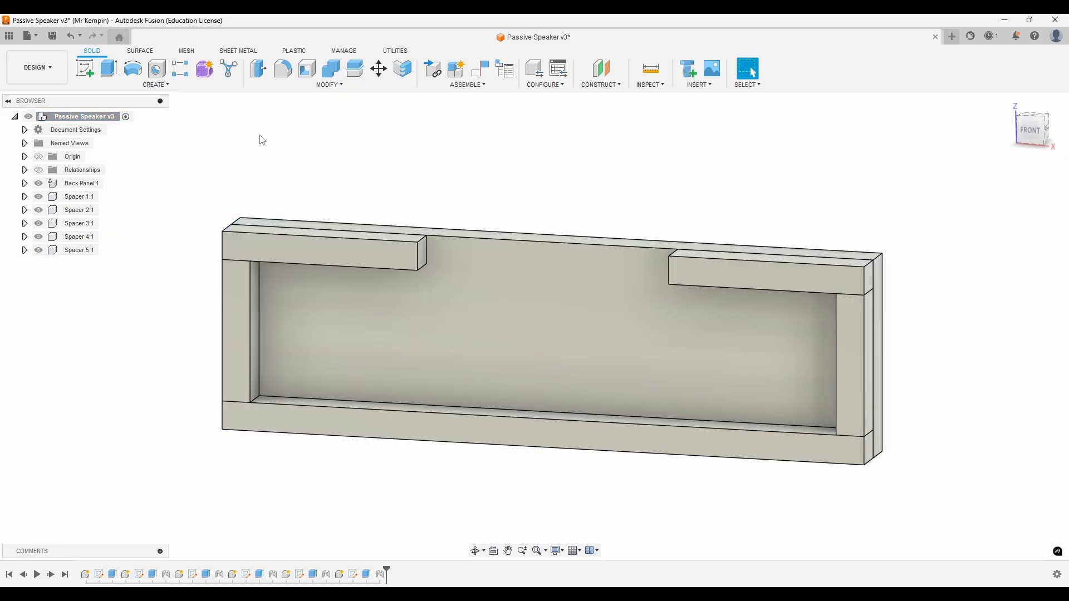
- Create a new internal component named Spacer 6 under the top-level assembly and make it active
{"action": "left_click", "coordinate": [457, 72]}
{"action": "double_click", "coordinate": [981, 215]}
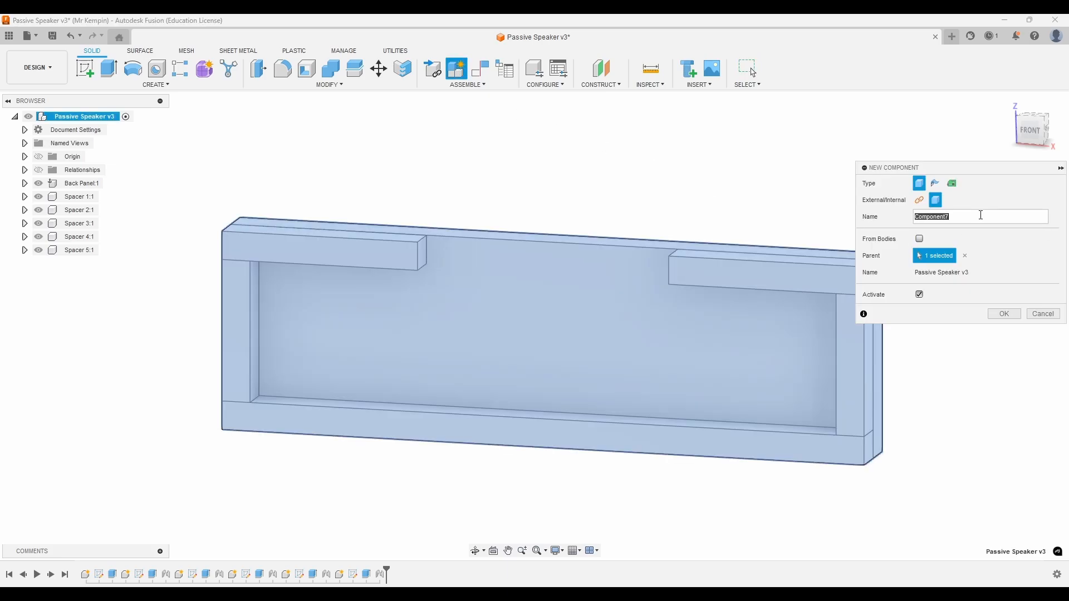
{"action": "type", "text": "Spacer 6"}
{"action": "key", "text": "Return"}
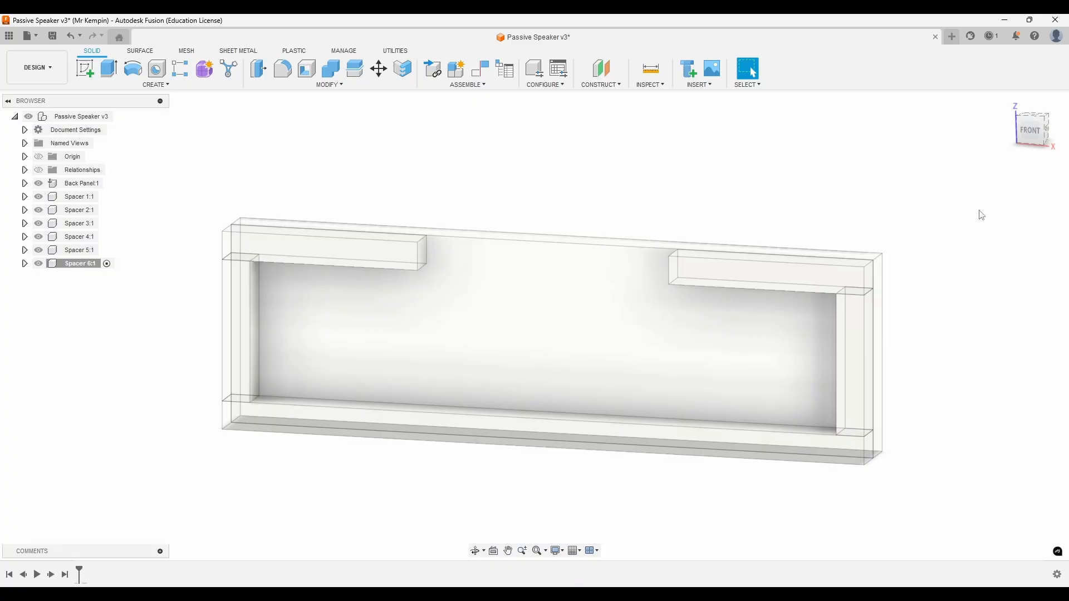
- Sketch a rectangle 30 mm high and 10 mm wide on the front plane, beyond the right end of the back panel, and finish the sketch
{"action": "left_click", "coordinate": [85, 68]}
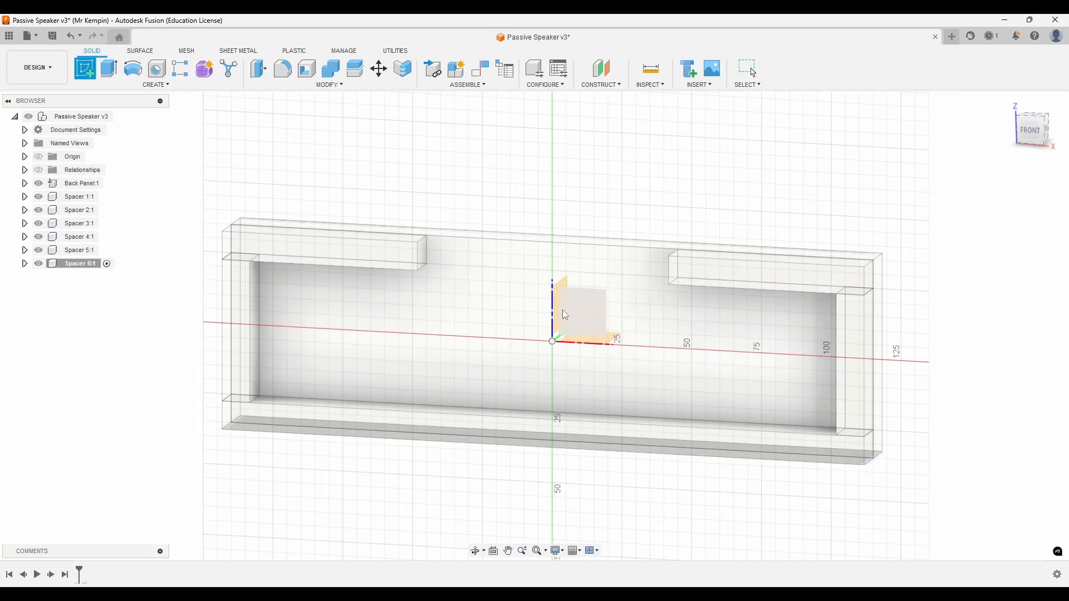
{"action": "left_click", "coordinate": [590, 315]}
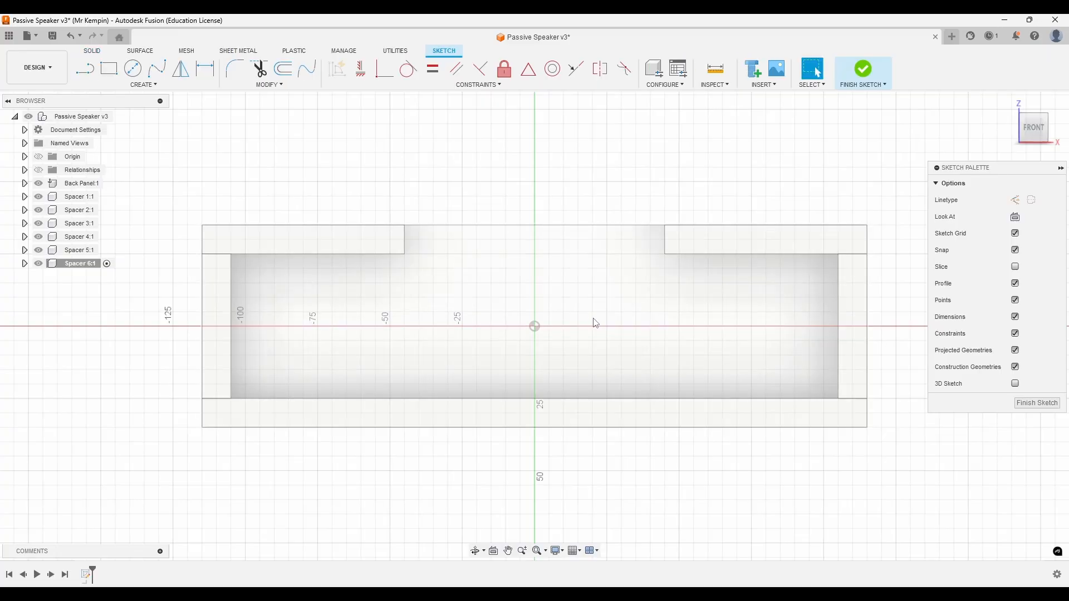
{"action": "middle_click_drag", "start_coordinate": [594, 252], "coordinate": [399, 262]}
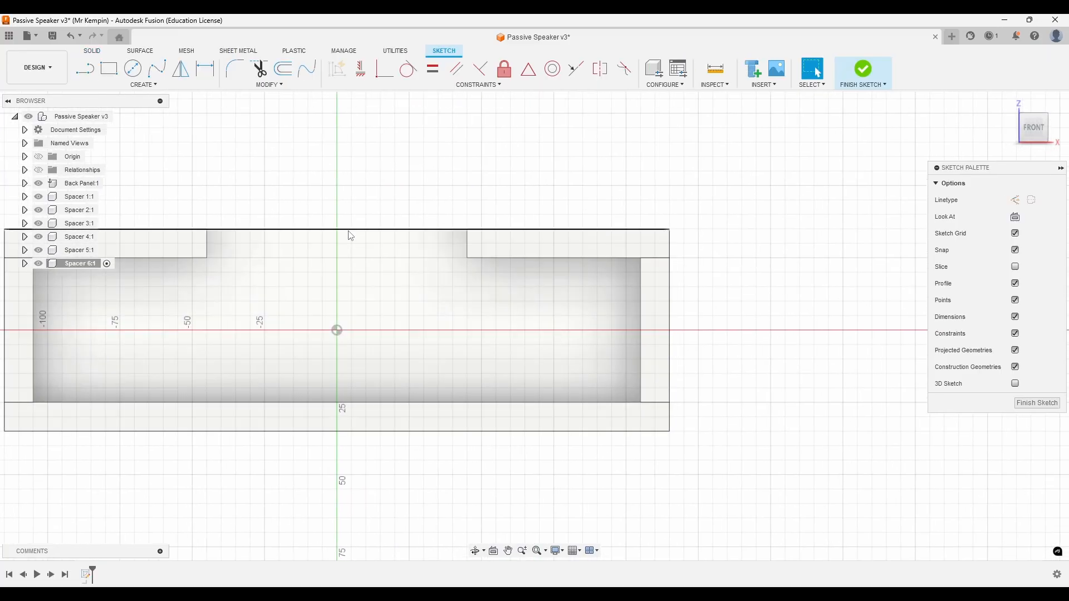
{"action": "left_click", "coordinate": [108, 68]}
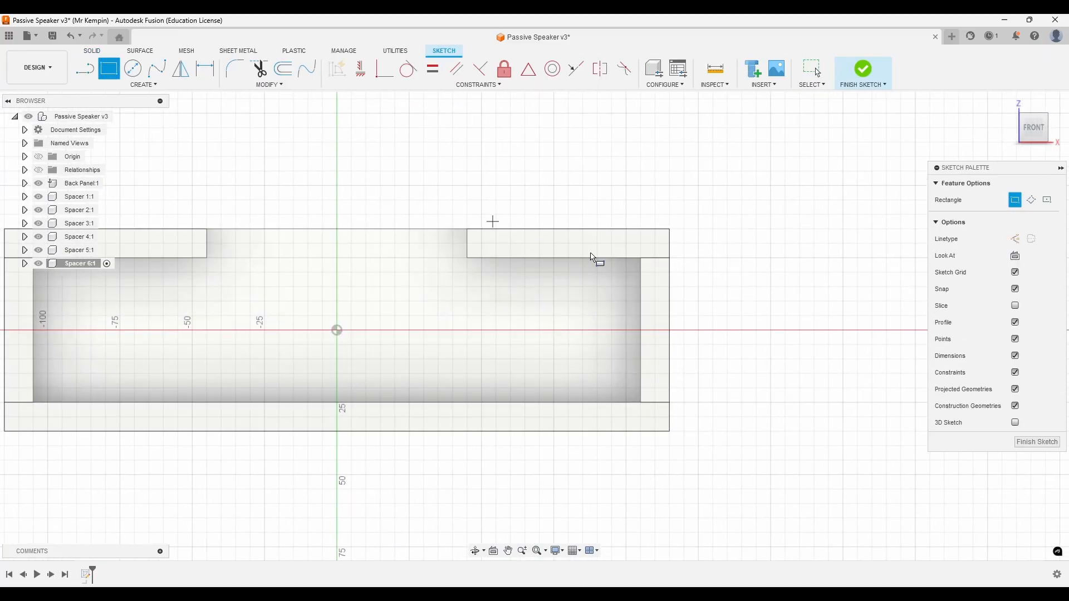
{"action": "left_click", "coordinate": [699, 229]}
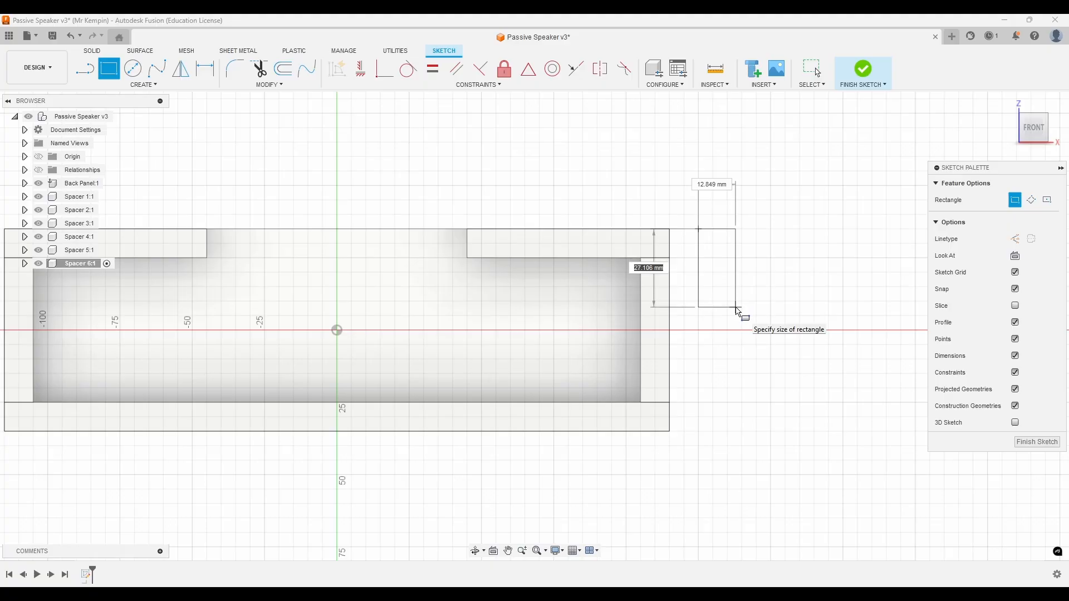
{"action": "type", "text": "30"}
{"action": "key", "text": "Tab"}
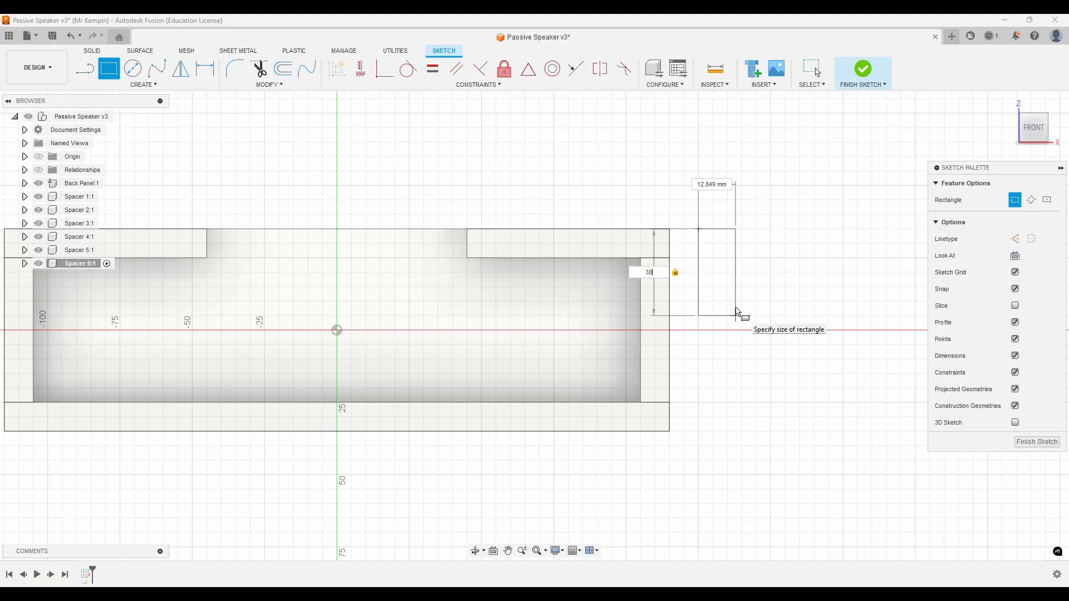
{"action": "type", "text": "10"}
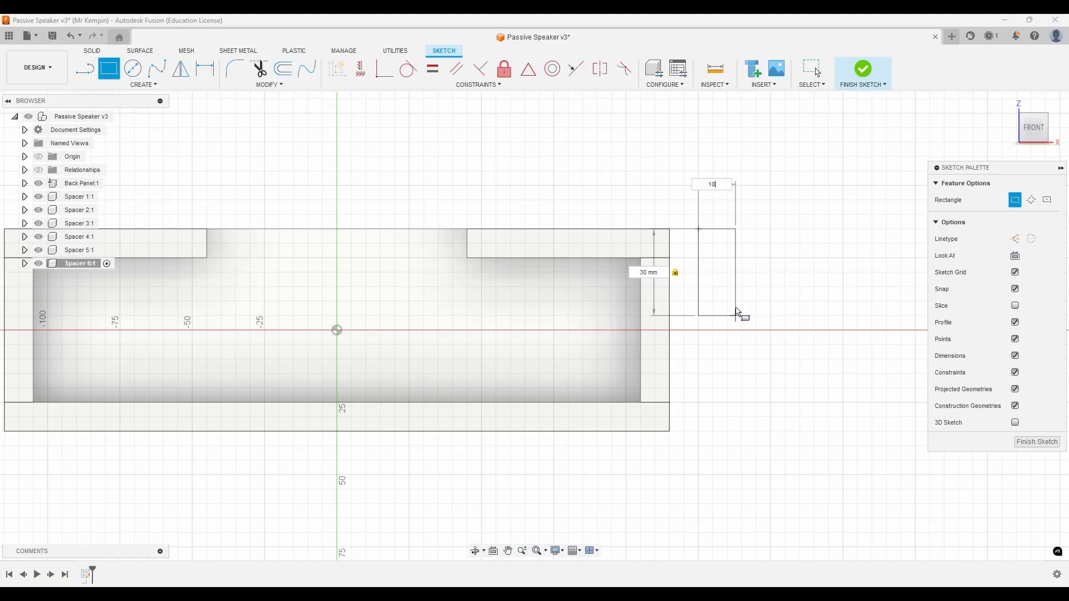
{"action": "key", "text": "Return"}
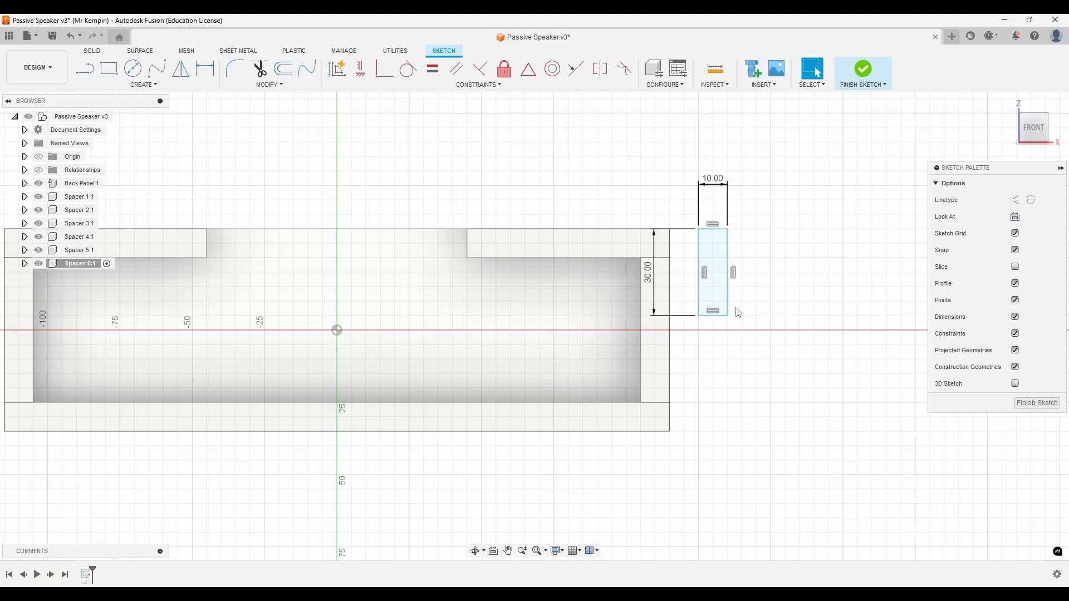
{"action": "left_click", "coordinate": [863, 69]}
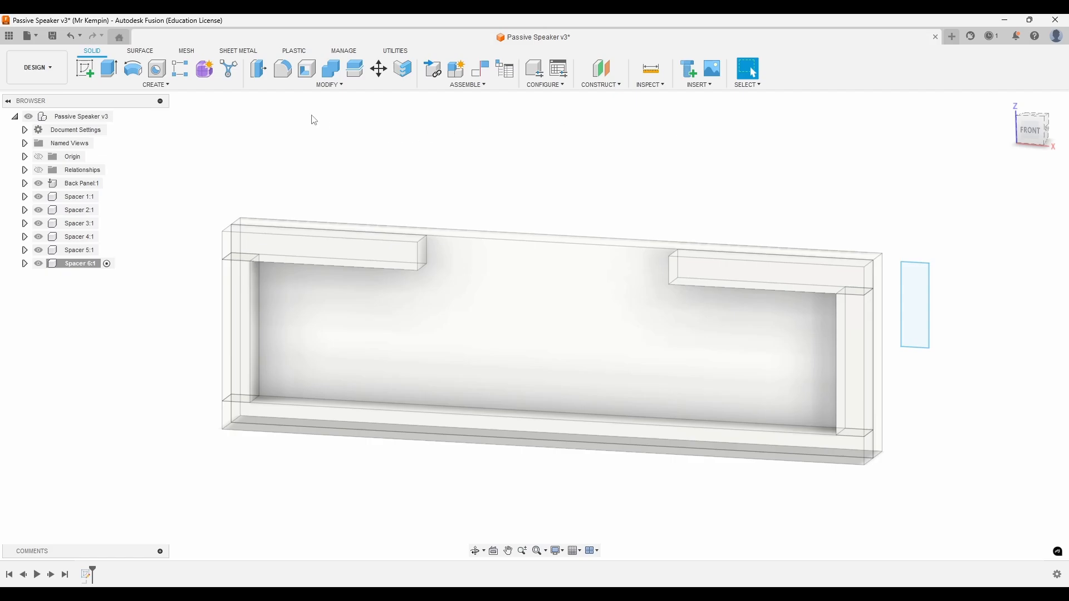
- Extrude the Spacer 6 rectangle 12 mm as a new body
{"action": "key", "text": "j"}
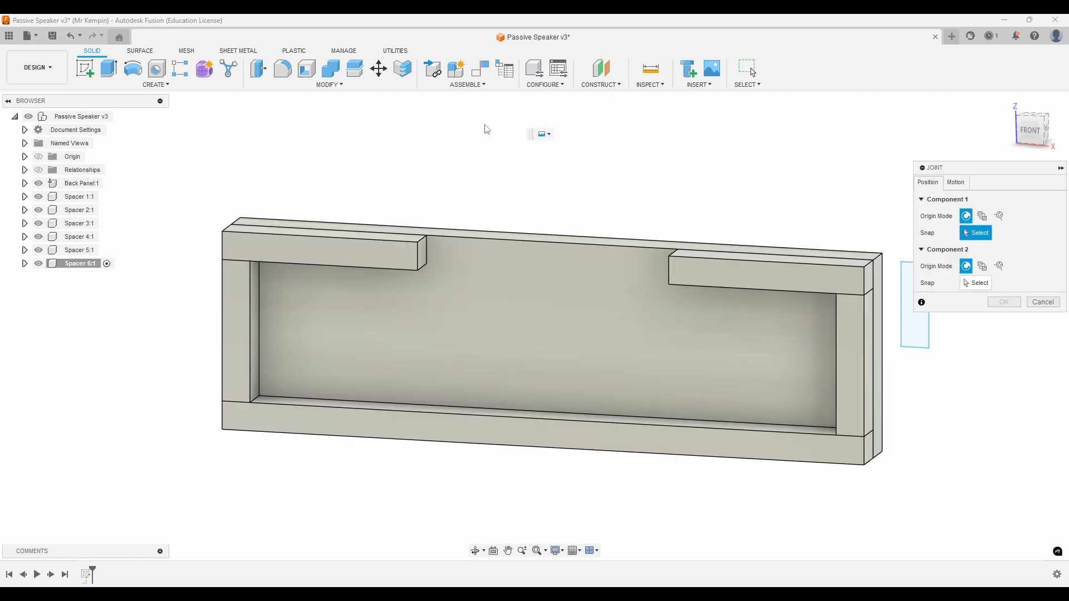
{"action": "left_click", "coordinate": [1044, 304]}
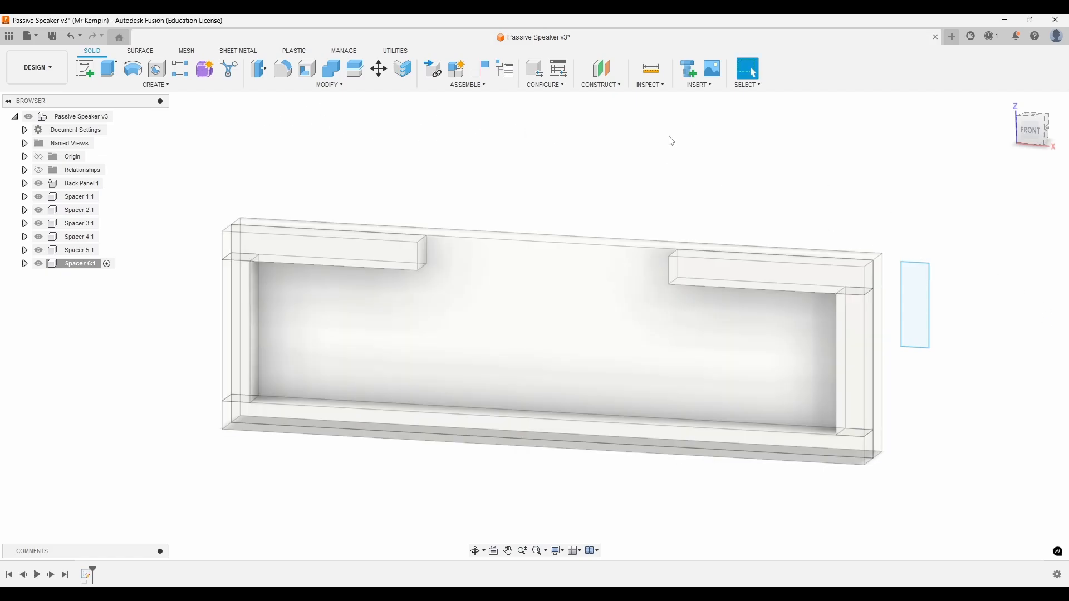
{"action": "left_click", "coordinate": [109, 68]}
{"action": "type", "text": "12"}
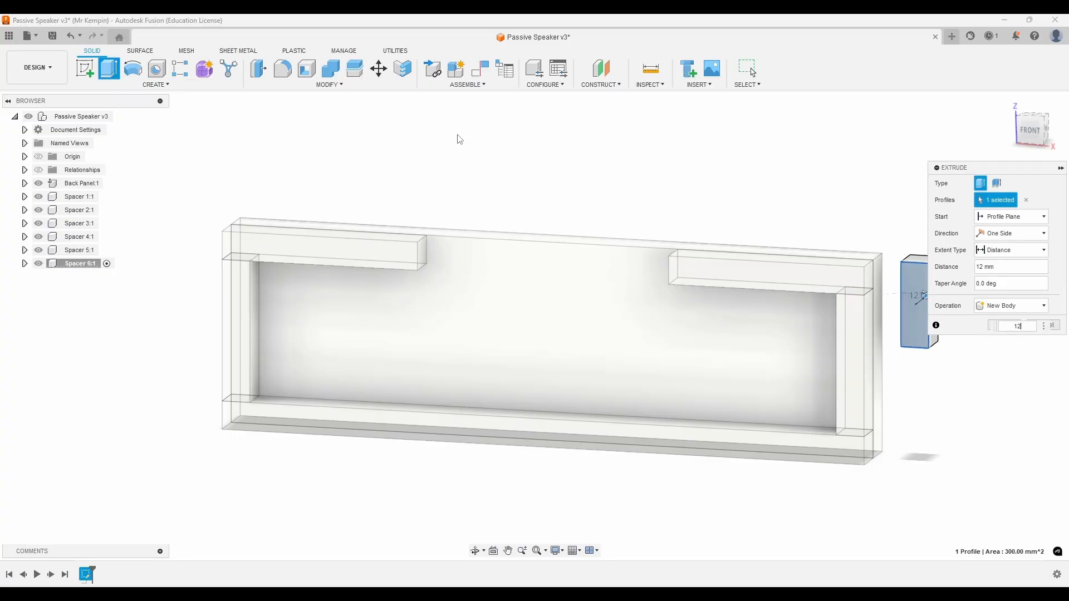
{"action": "key", "text": "Return"}
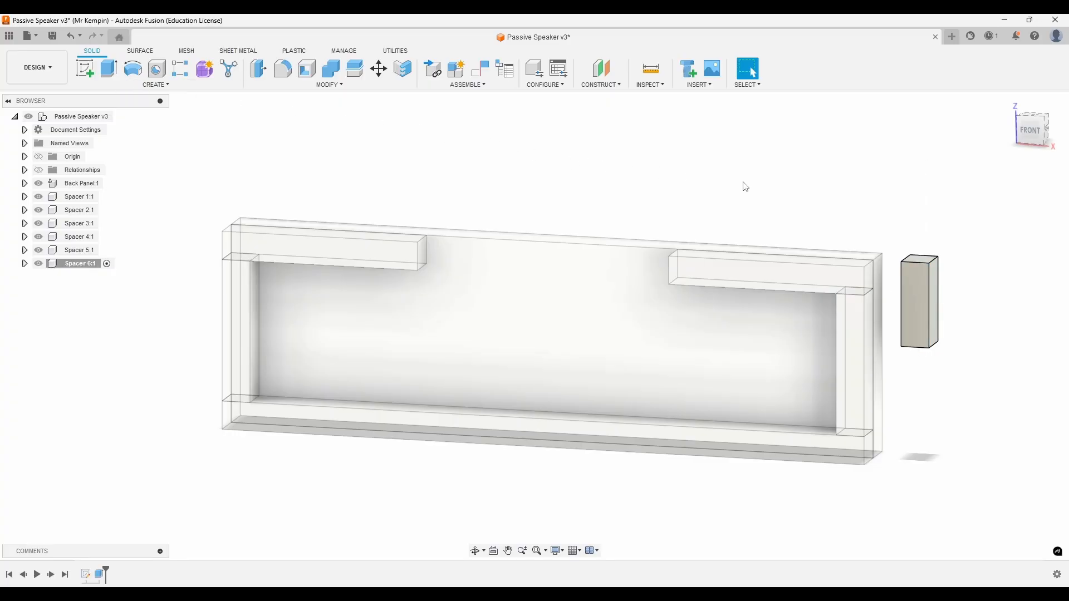
- Rigidly join Spacer 6 to Spacer 5, snapping the midpoint of its top face's left edge to the midpoint of Spacer 5's lower inner-end edge
{"action": "middle_click_drag", "start_coordinate": [746, 186], "coordinate": [564, 170]}
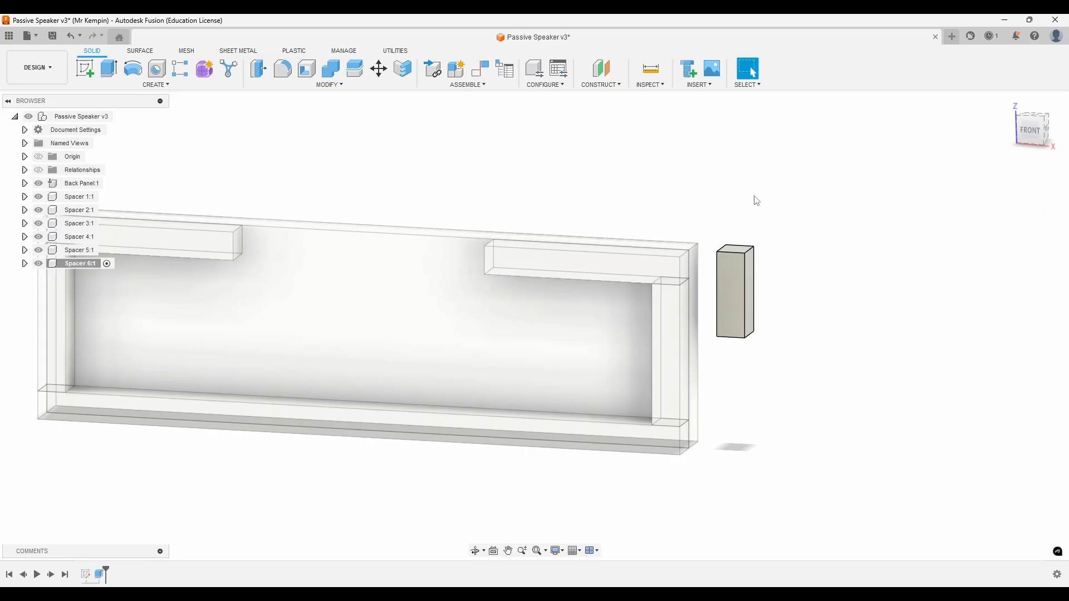
{"action": "scroll", "coordinate": [758, 201], "scroll_direction": "up", "scroll_amount": 2}
{"action": "key", "text": "j"}
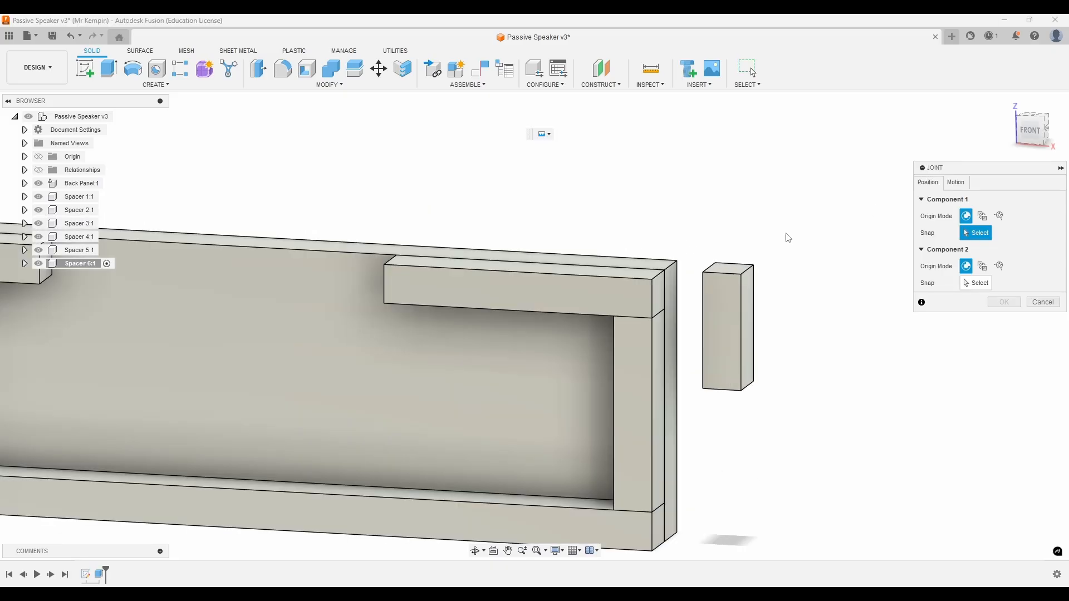
{"action": "middle_click_drag", "start_coordinate": [797, 253], "coordinate": [802, 285], "text": "shift"}
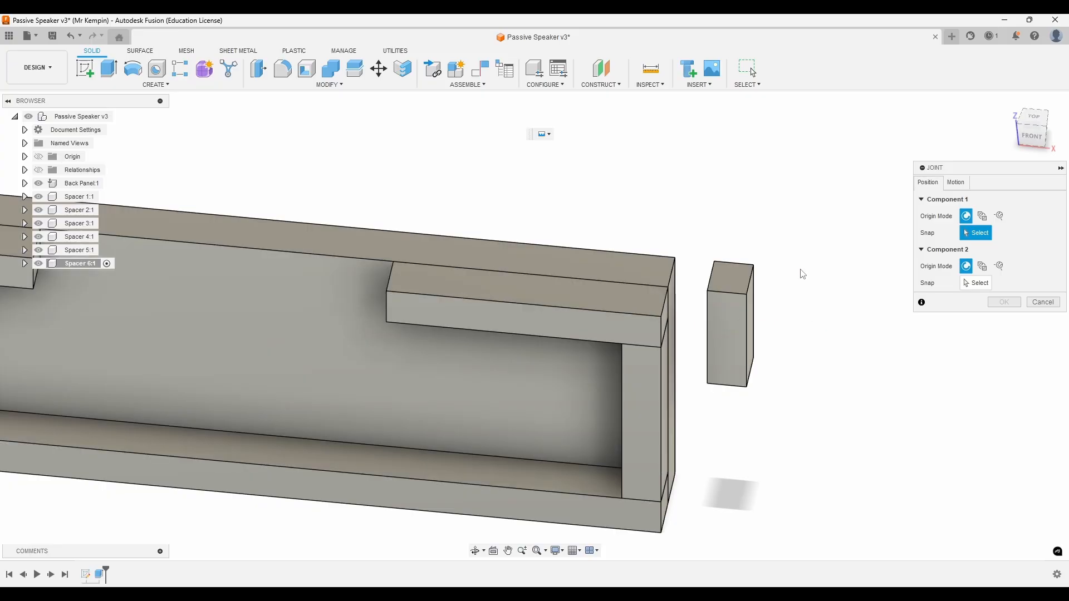
{"action": "scroll", "coordinate": [814, 242], "scroll_direction": "up", "scroll_amount": 3}
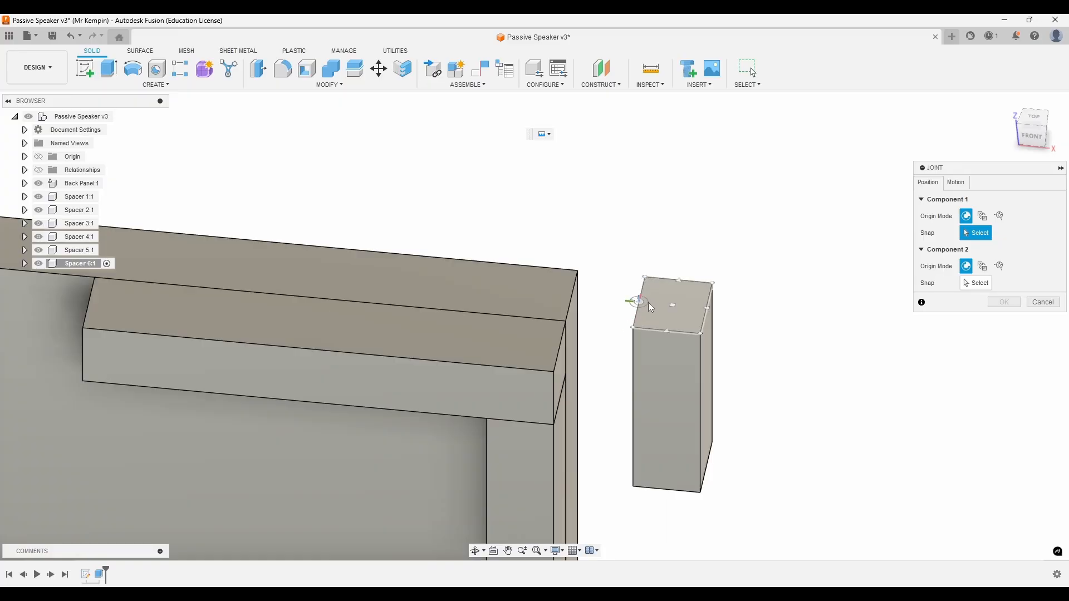
{"action": "left_click", "coordinate": [637, 298]}
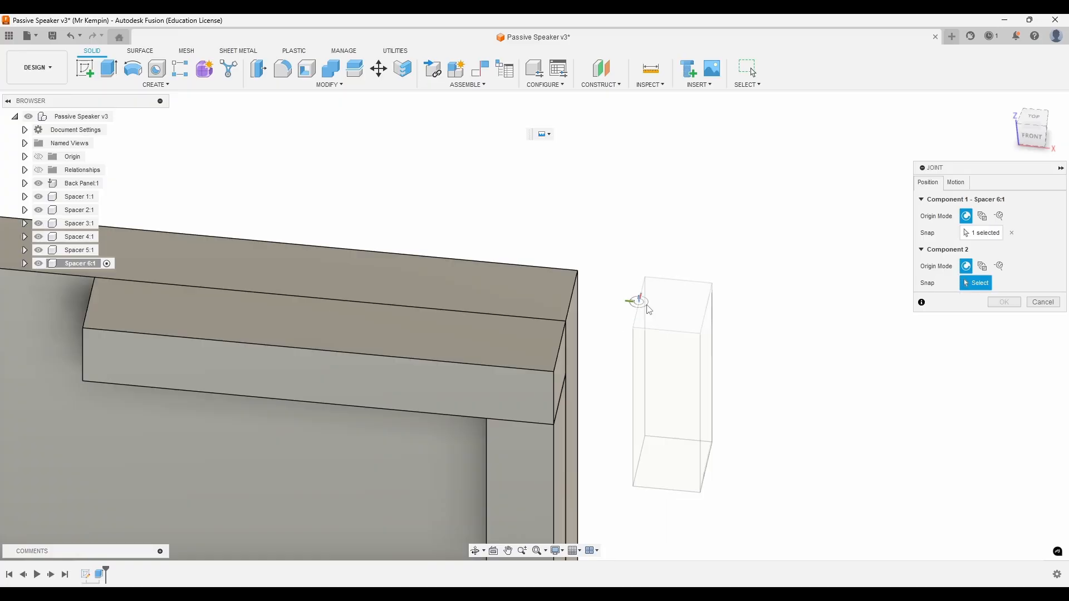
{"action": "scroll", "coordinate": [757, 318], "scroll_direction": "down", "scroll_amount": 3}
{"action": "middle_click_drag", "start_coordinate": [491, 380], "coordinate": [538, 290], "text": "shift"}
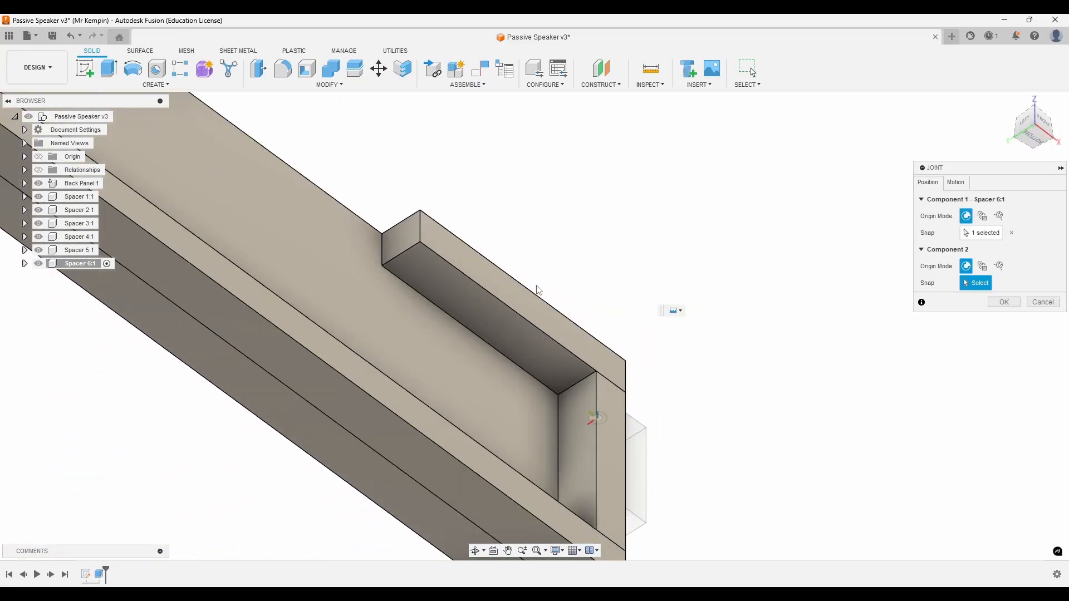
{"action": "scroll", "coordinate": [449, 220], "scroll_direction": "up", "scroll_amount": 6}
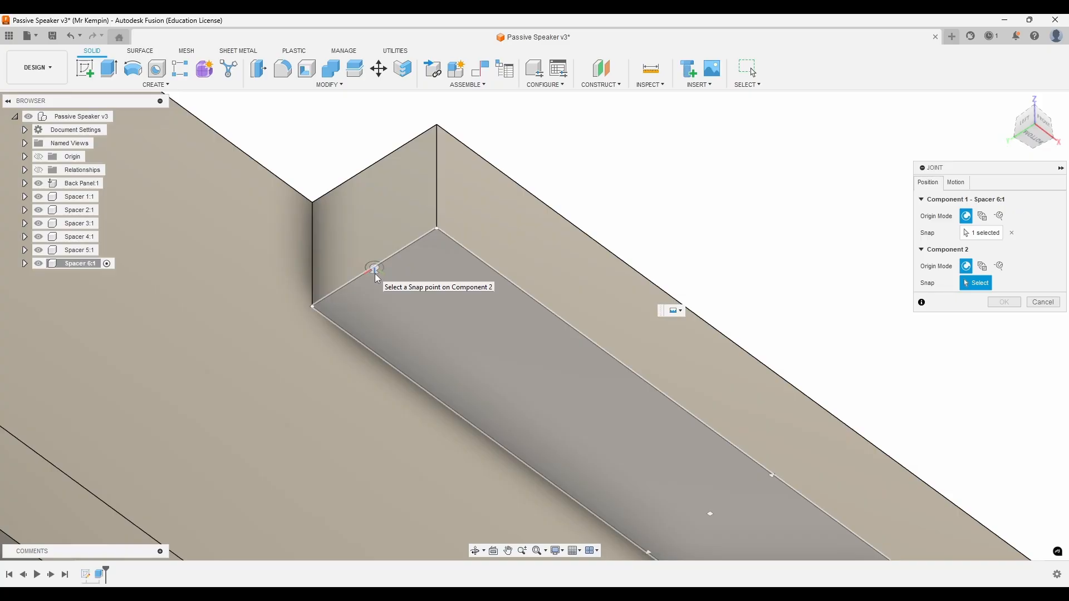
{"action": "left_click", "coordinate": [375, 273]}
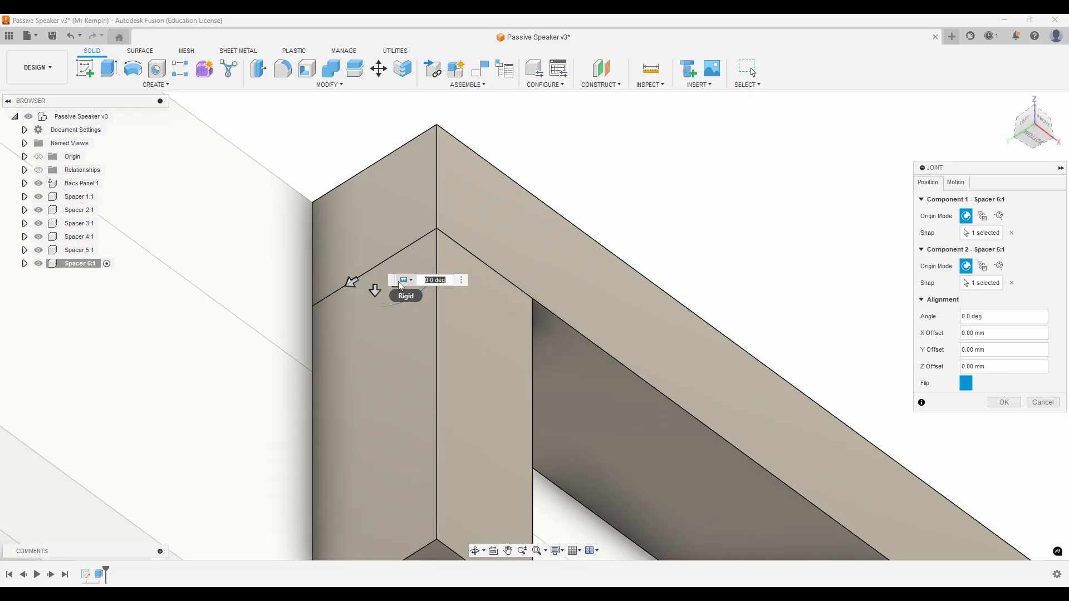
{"action": "scroll", "coordinate": [568, 231], "scroll_direction": "down", "scroll_amount": 4}
{"action": "scroll", "coordinate": [628, 190], "scroll_direction": "down", "scroll_amount": 3}
{"action": "middle_click_drag", "start_coordinate": [649, 200], "coordinate": [565, 255], "text": "shift"}
{"action": "left_click", "coordinate": [1008, 405]}
{"action": "scroll", "coordinate": [930, 370], "scroll_direction": "down", "scroll_amount": 5}
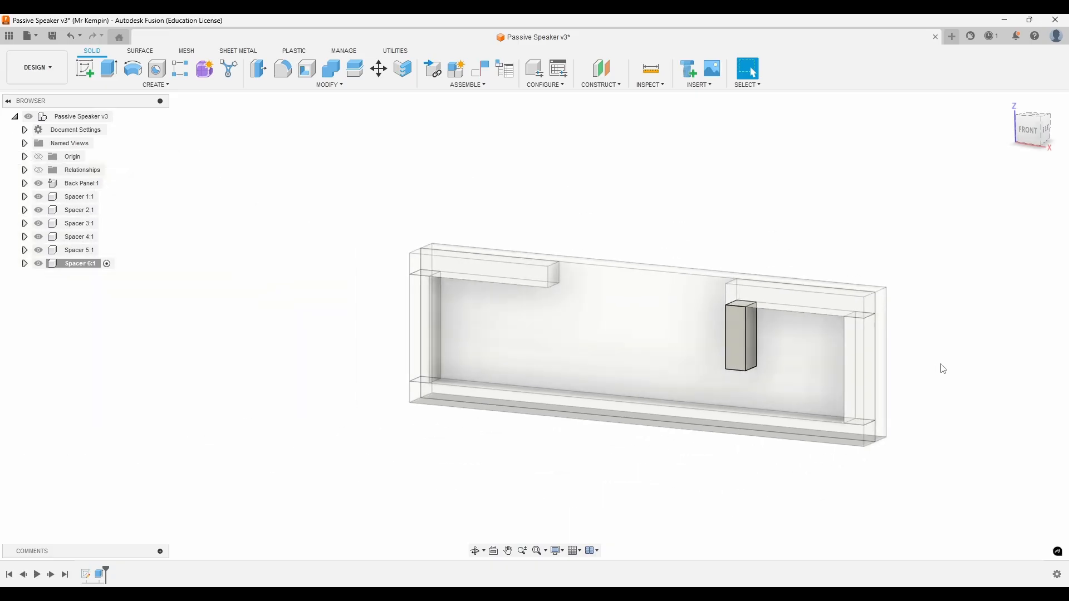
- Activate the top-level Passive Speaker component and create a new internal component named Spacer 7 in it
{"action": "middle_click_drag", "start_coordinate": [445, 320], "coordinate": [456, 317], "text": "shift"}
{"action": "scroll", "coordinate": [349, 335], "scroll_direction": "up", "scroll_amount": 2}
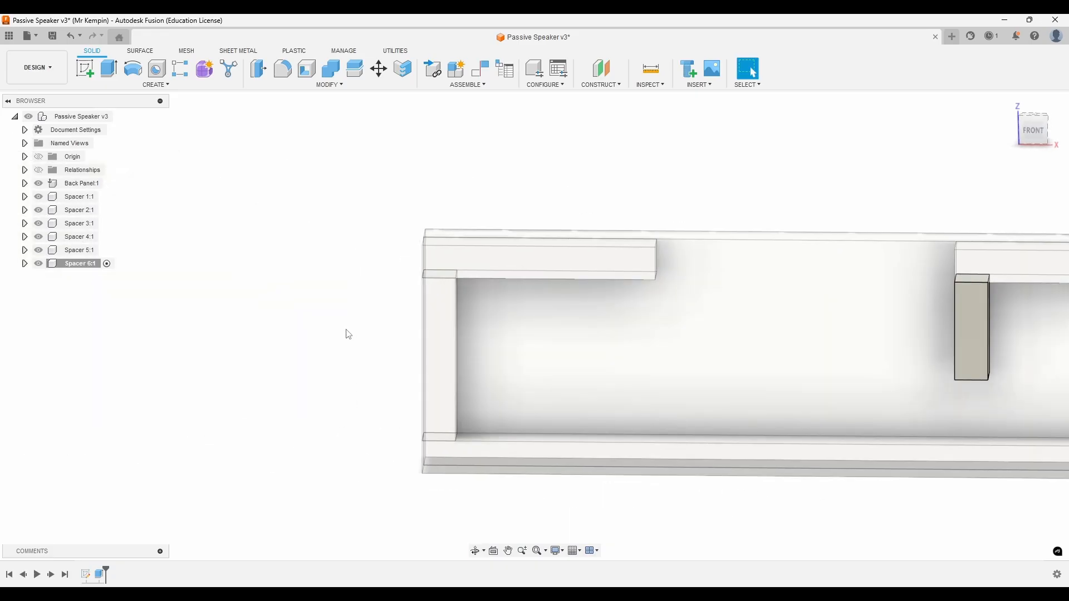
{"action": "left_click", "coordinate": [119, 118]}
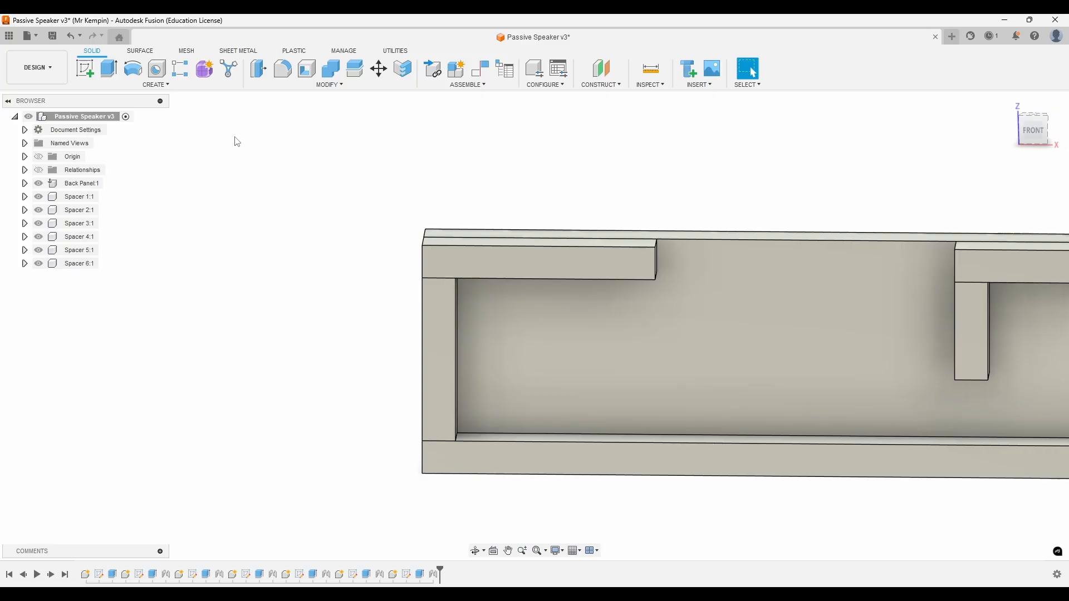
{"action": "left_click", "coordinate": [456, 69]}
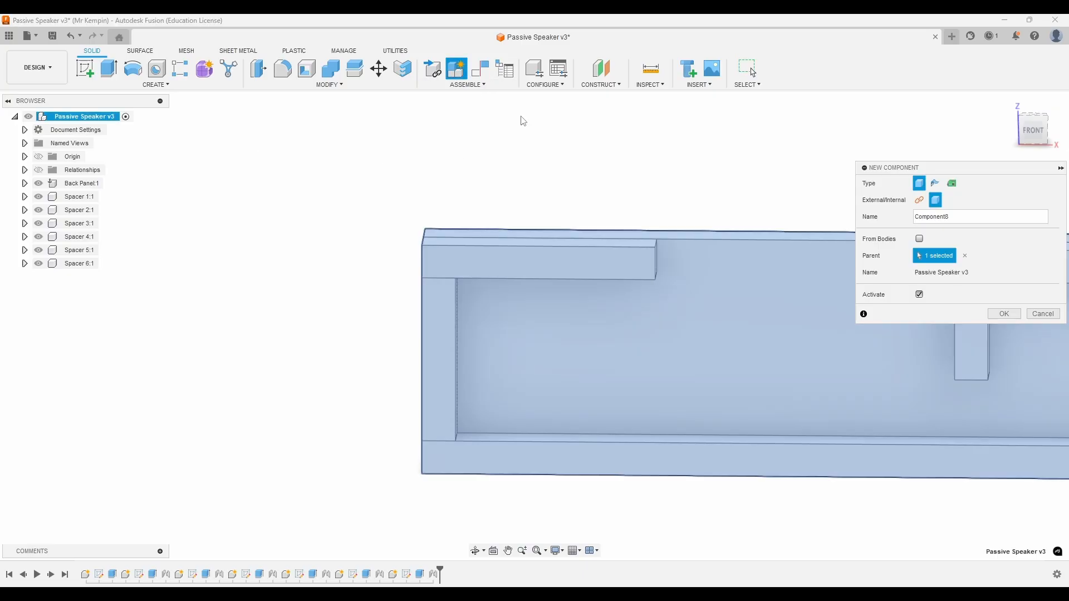
{"action": "double_click", "coordinate": [963, 215]}
{"action": "type", "text": "Spacer 7"}
{"action": "key", "text": "Return"}
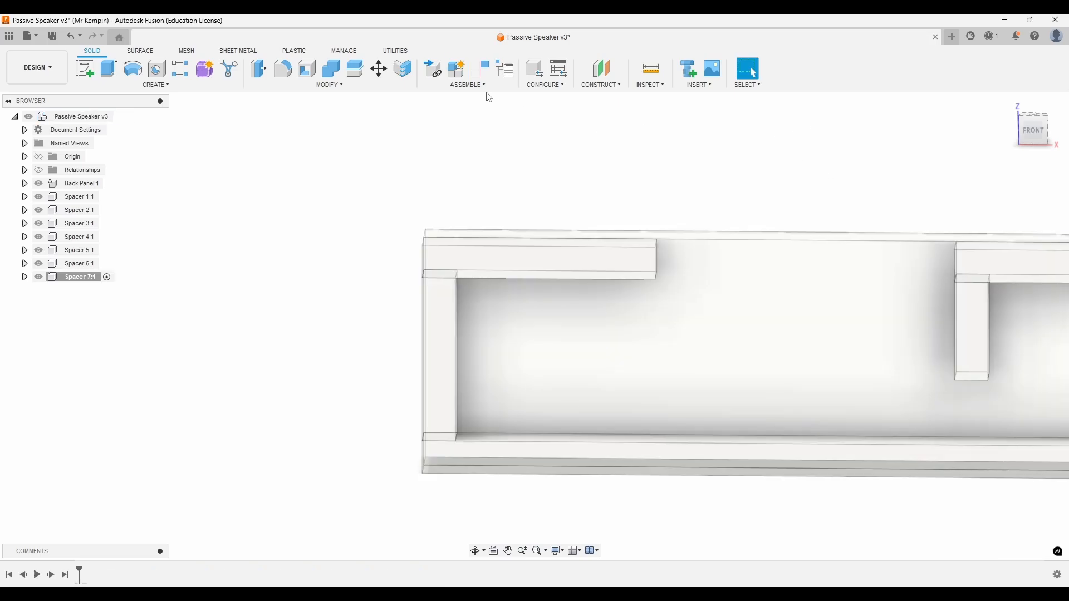
- Sketch a rectangle 30 mm high and 10 mm wide on the front plane, beyond the left end of the back panel, and finish the sketch
{"action": "left_click", "coordinate": [85, 67]}
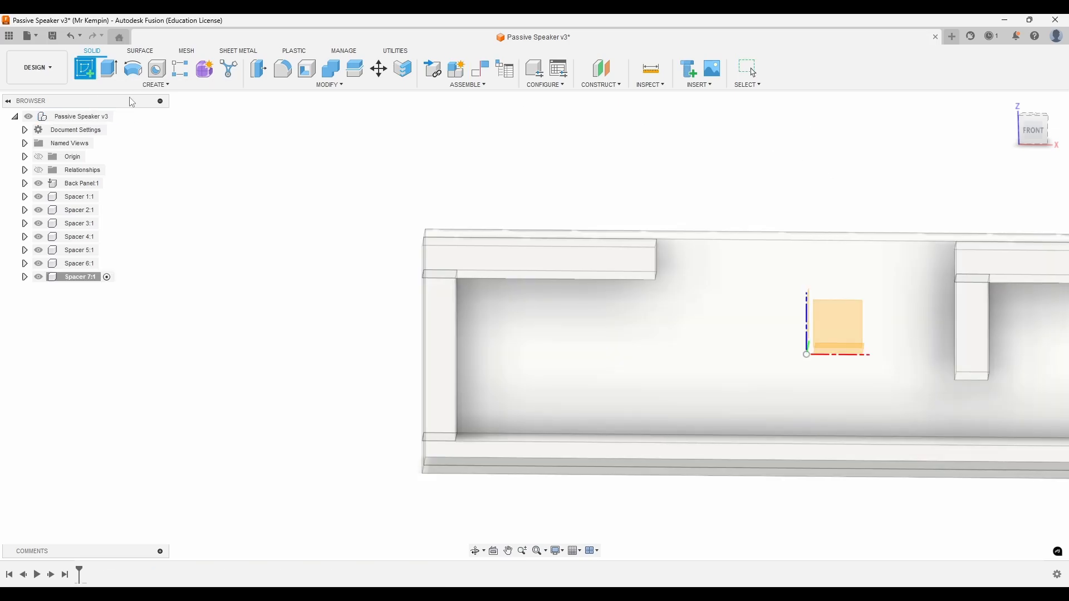
{"action": "left_click", "coordinate": [841, 322]}
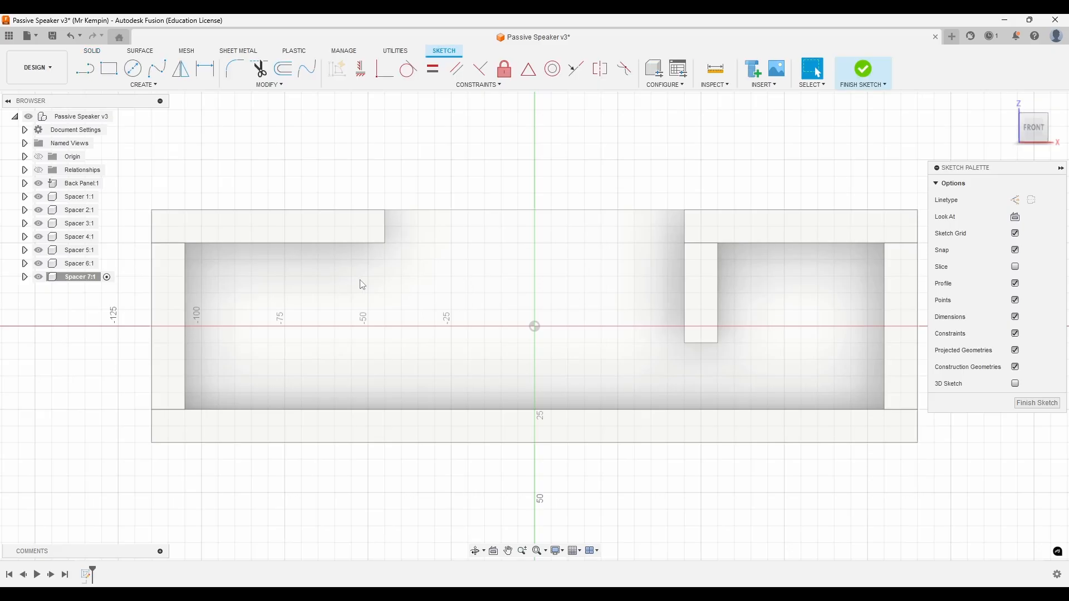
{"action": "middle_click_drag", "start_coordinate": [361, 282], "coordinate": [657, 298]}
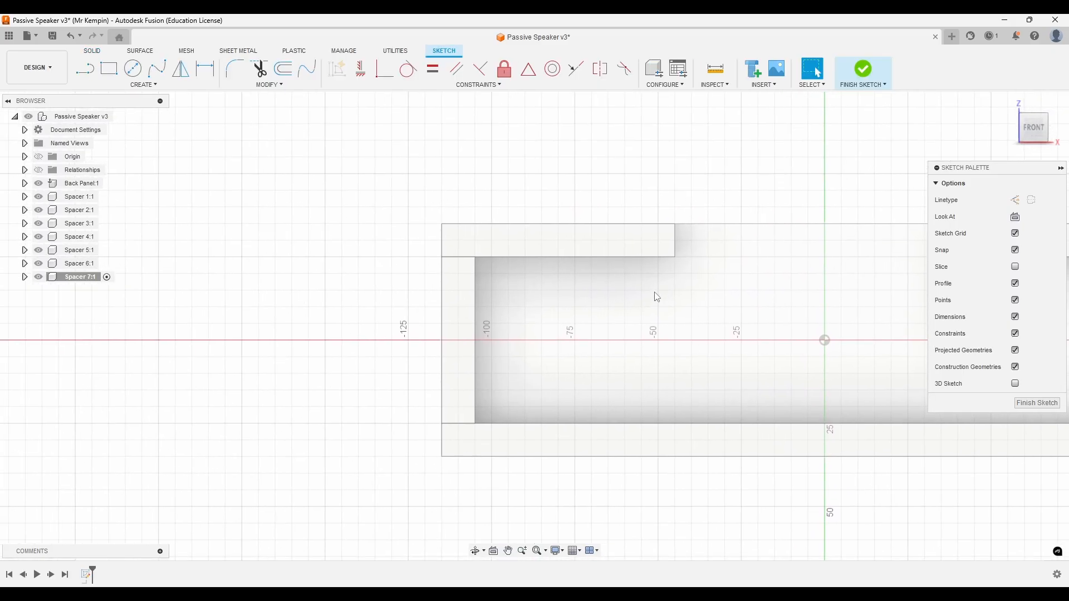
{"action": "left_click", "coordinate": [109, 68]}
{"action": "left_click", "coordinate": [392, 224]}
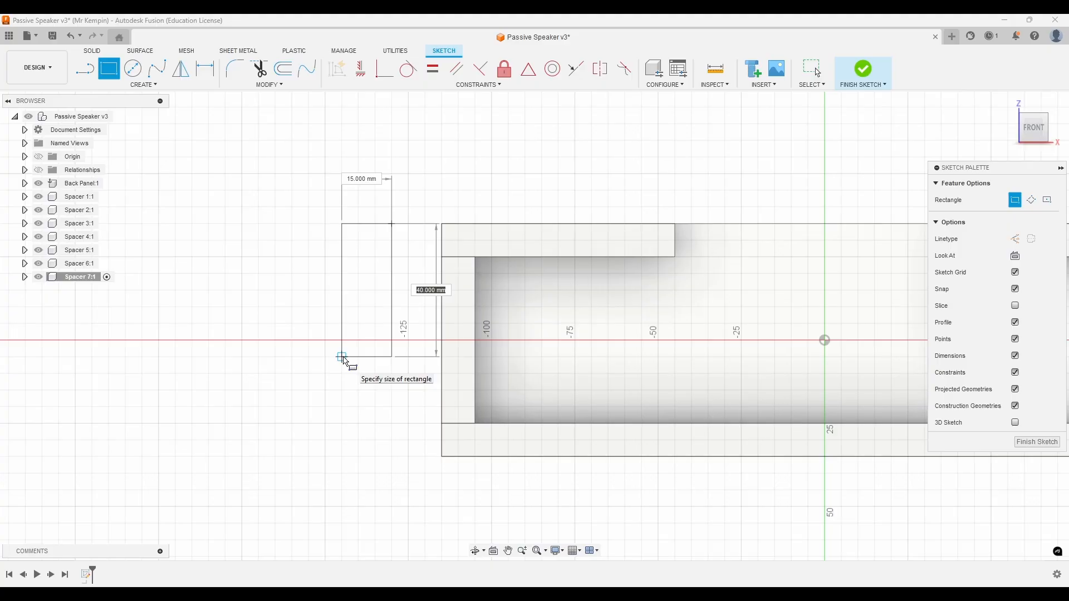
{"action": "type", "text": "30"}
{"action": "key", "text": "Tab"}
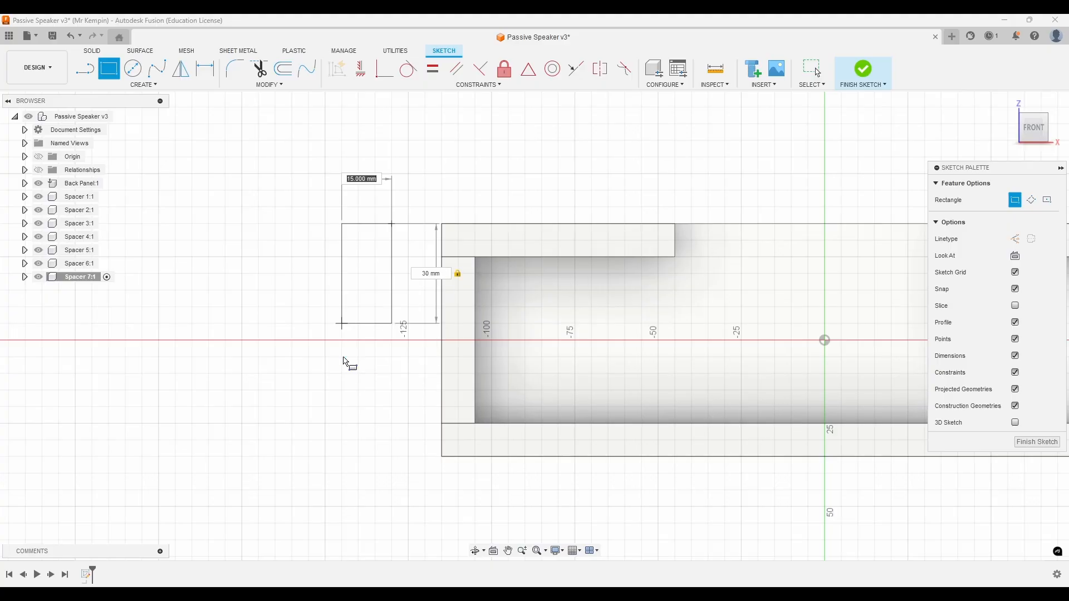
{"action": "type", "text": "10"}
{"action": "key", "text": "Return"}
{"action": "key", "text": "Escape"}
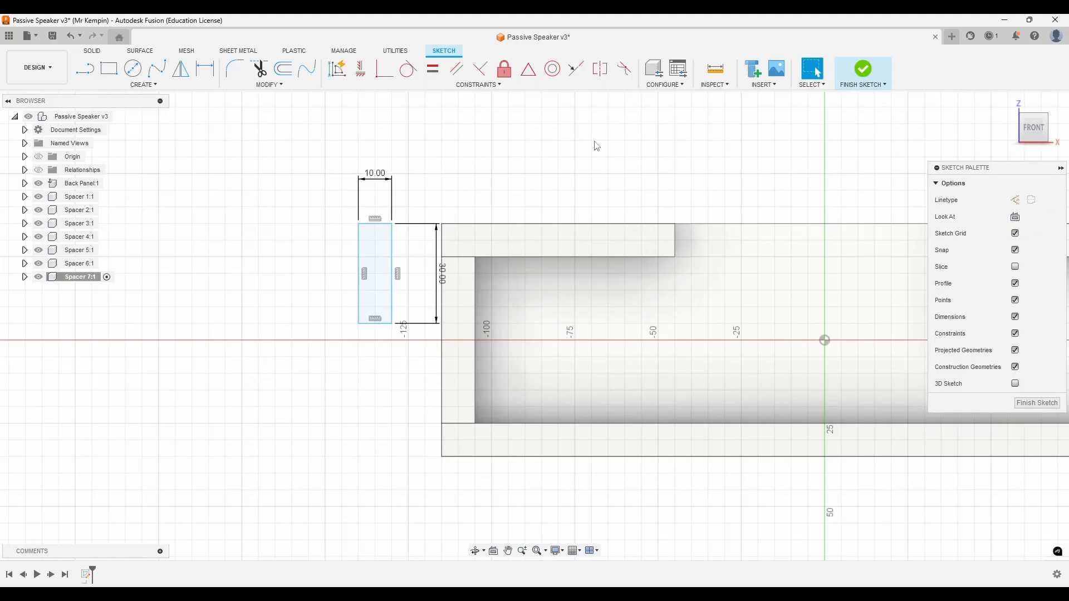
{"action": "left_click", "coordinate": [865, 69]}
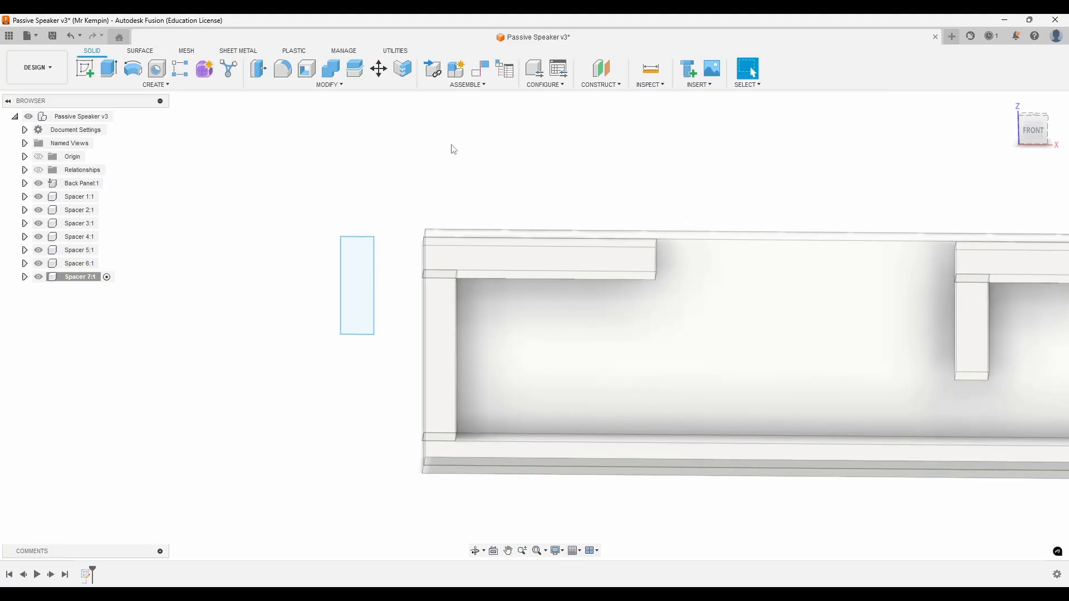
- Extrude the Spacer 7 rectangle 12 mm as a new body
{"action": "left_click", "coordinate": [102, 69]}
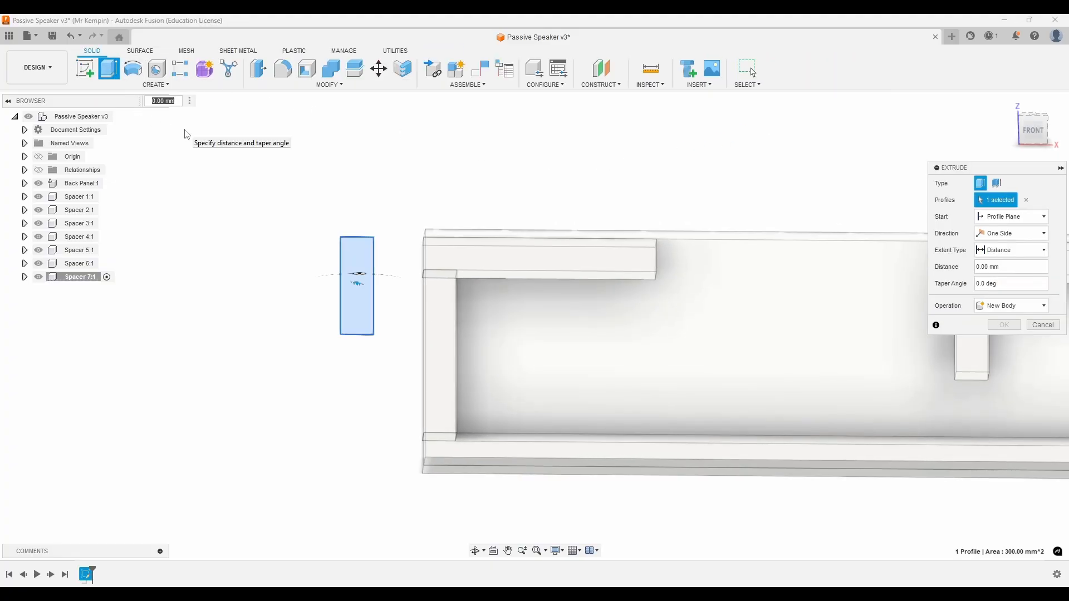
{"action": "type", "text": "120"}
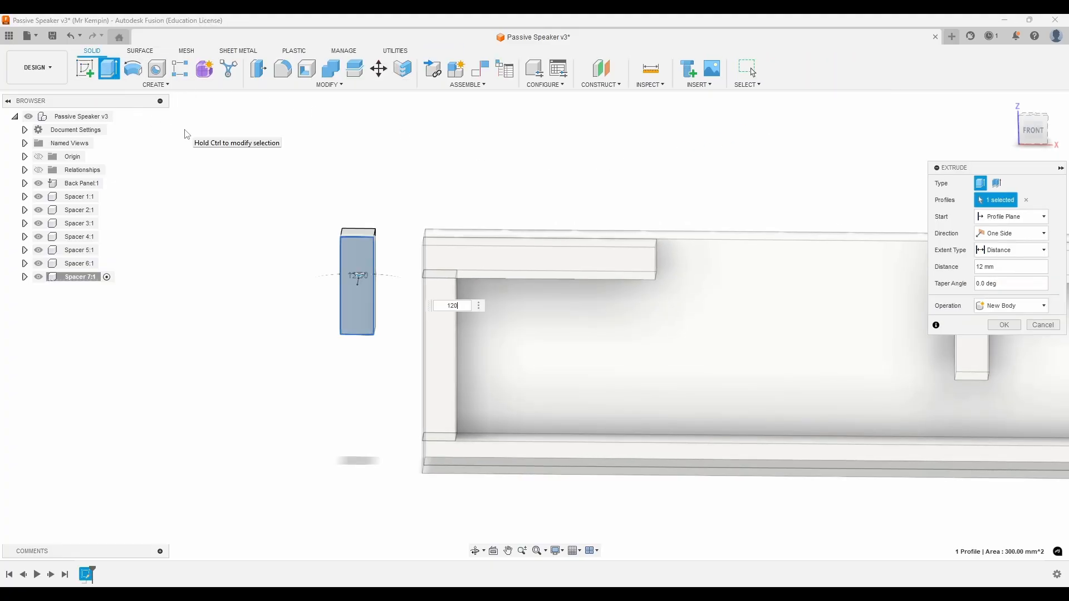
{"action": "key", "text": "BackSpace"}
{"action": "key", "text": "Return"}
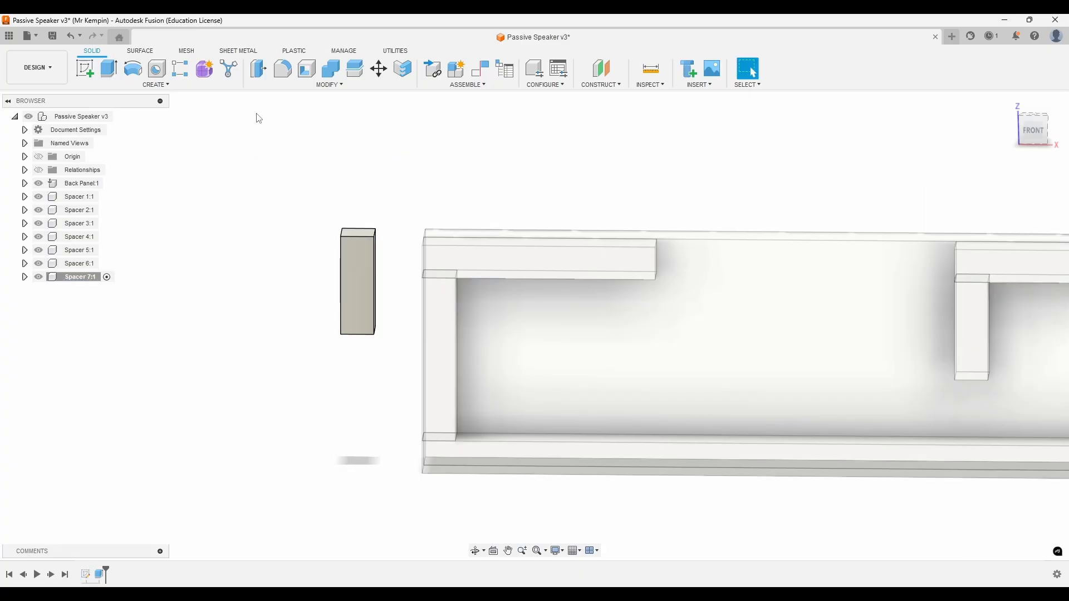
- Joint Spacer 7 to Spacer 4, snapping the midpoint of its top face's right edge to the midpoint of Spacer 4's lower inner-end edge
{"action": "key", "text": "j"}
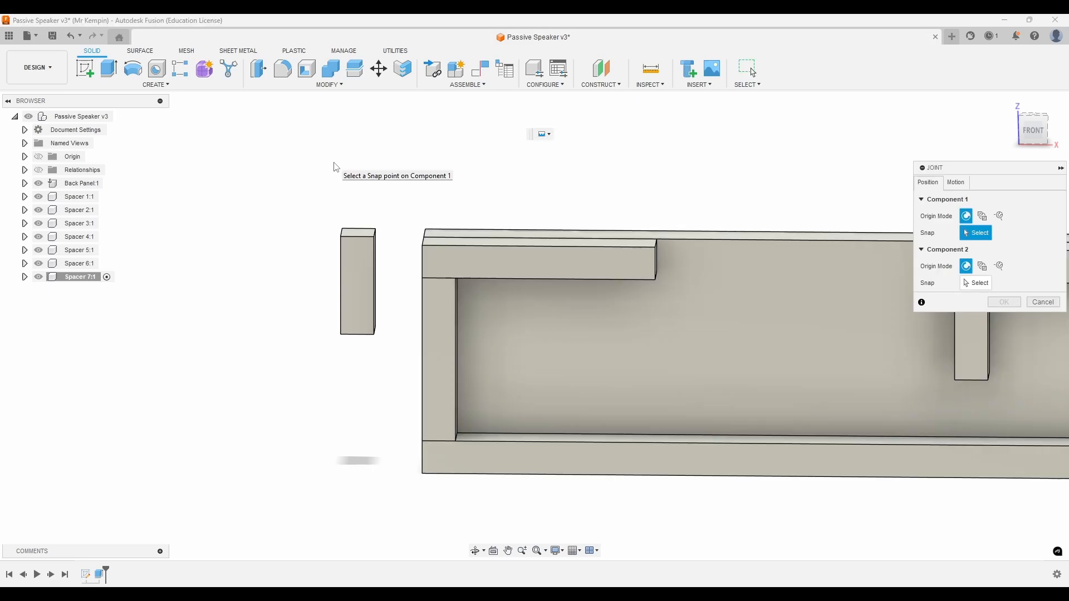
{"action": "mouse_move", "coordinate": [365, 191]}
{"action": "middle_mouse_down", "text": "shift"}
{"action": "mouse_move", "coordinate": [387, 173]}
{"action": "mouse_move", "coordinate": [379, 181]}
{"action": "middle_mouse_up", "text": "shift"}
{"action": "scroll", "coordinate": [379, 184], "scroll_direction": "up", "scroll_amount": 6}
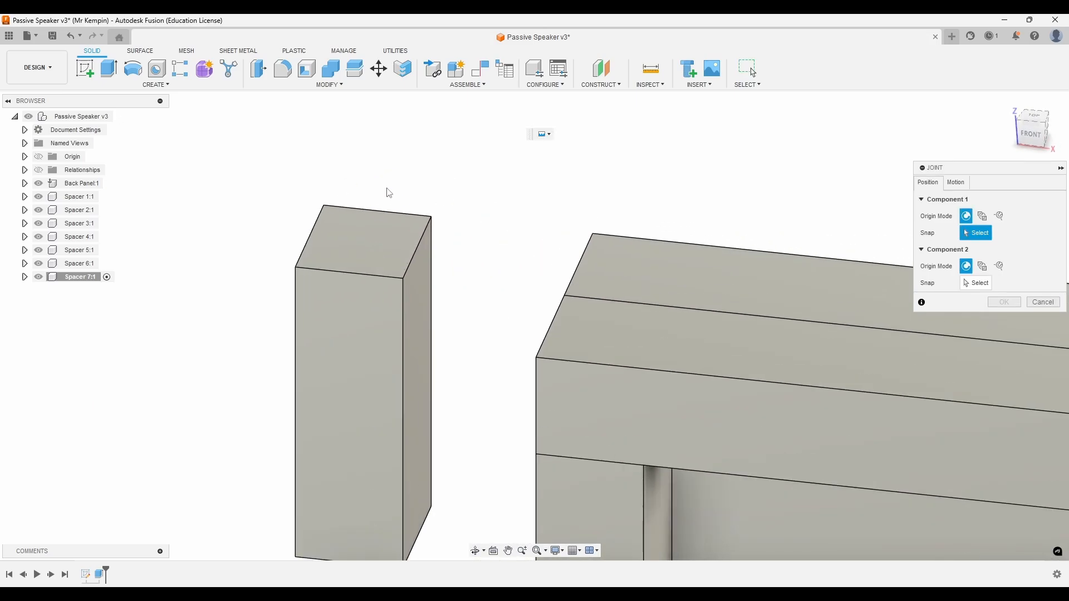
{"action": "left_click", "coordinate": [426, 273]}
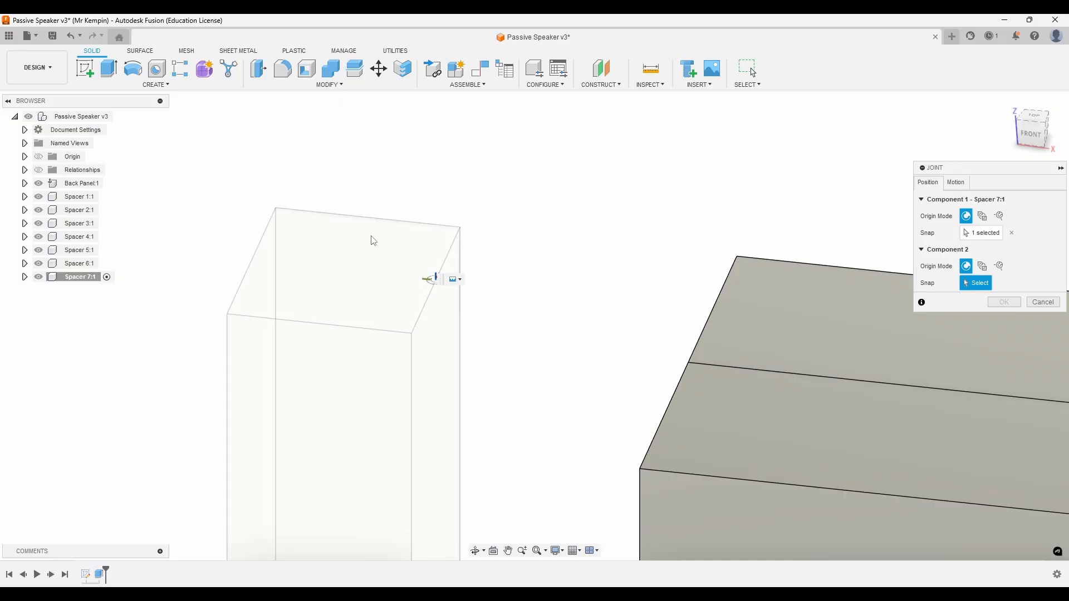
{"action": "scroll", "coordinate": [359, 222], "scroll_direction": "down", "scroll_amount": 5}
{"action": "scroll", "coordinate": [368, 226], "scroll_direction": "down", "scroll_amount": 2}
{"action": "scroll", "coordinate": [774, 318], "scroll_direction": "up", "scroll_amount": 6}
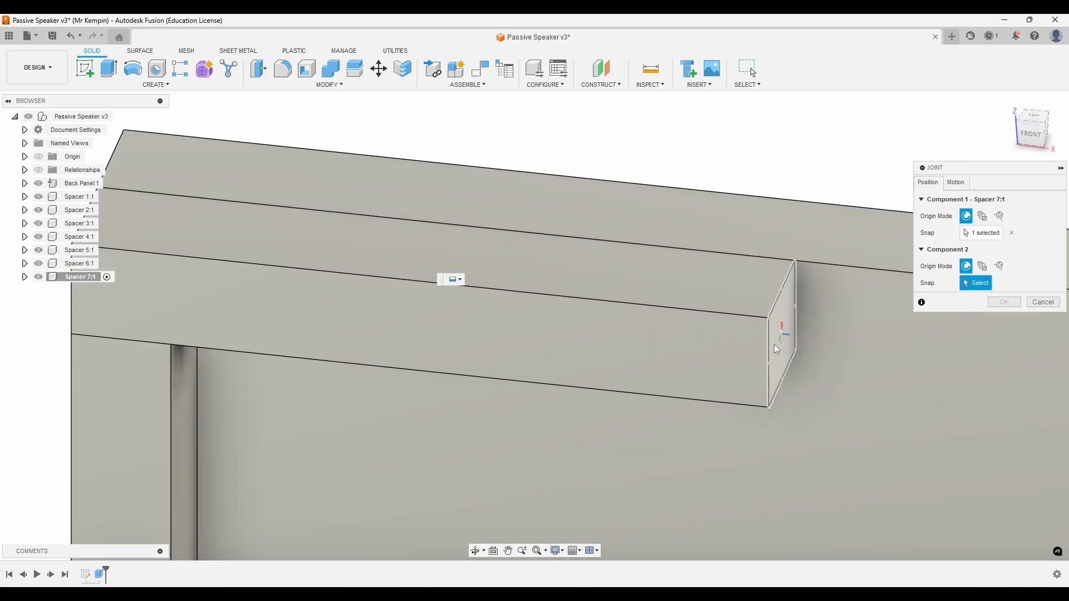
{"action": "middle_click_drag", "start_coordinate": [774, 344], "coordinate": [763, 390], "text": "shift"}
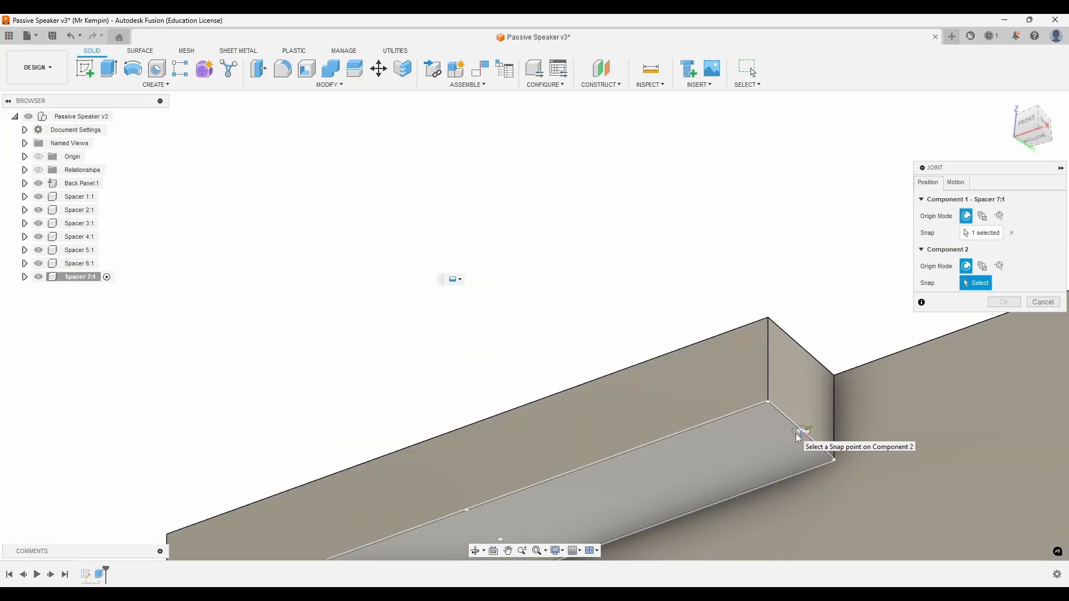
{"action": "left_click", "coordinate": [796, 433]}
{"action": "scroll", "coordinate": [668, 198], "scroll_direction": "down", "scroll_amount": 6}
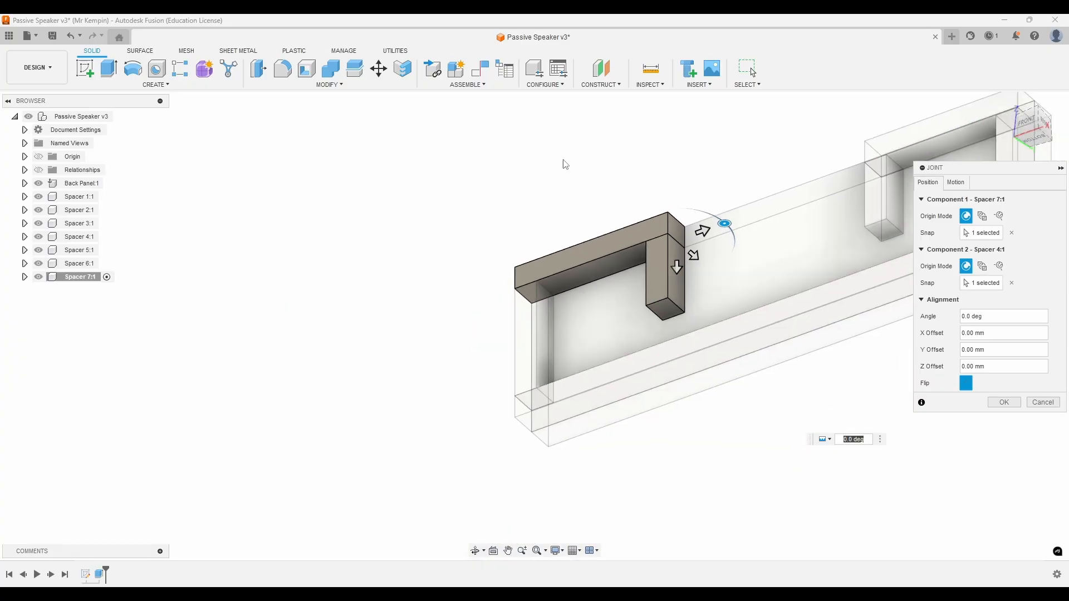
{"action": "middle_click_drag", "start_coordinate": [566, 164], "coordinate": [403, 195]}
{"action": "middle_click_drag", "start_coordinate": [478, 186], "coordinate": [518, 245], "text": "shift"}
{"action": "left_click", "coordinate": [1029, 407]}
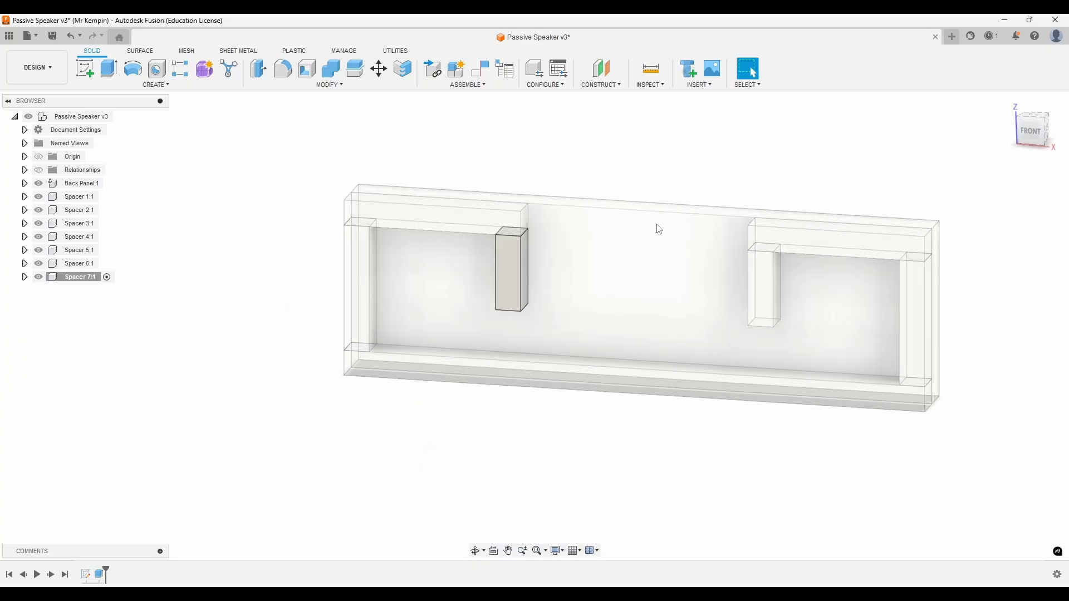
- Activate the top-level Passive Speaker component and save the design with the version description "User Saved"
{"action": "left_click", "coordinate": [126, 117]}
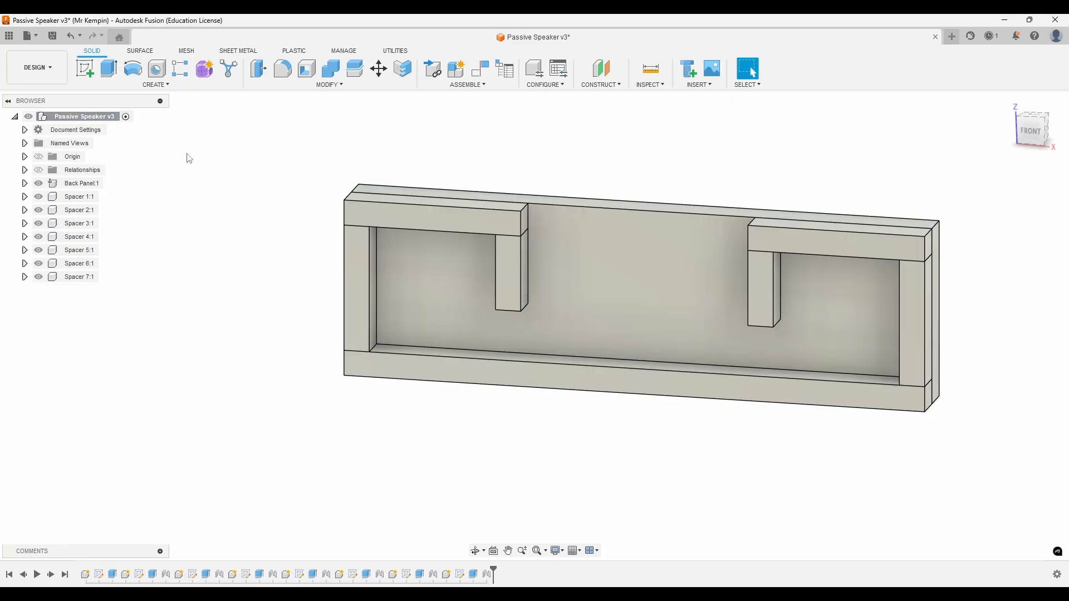
{"action": "left_click", "coordinate": [51, 36]}
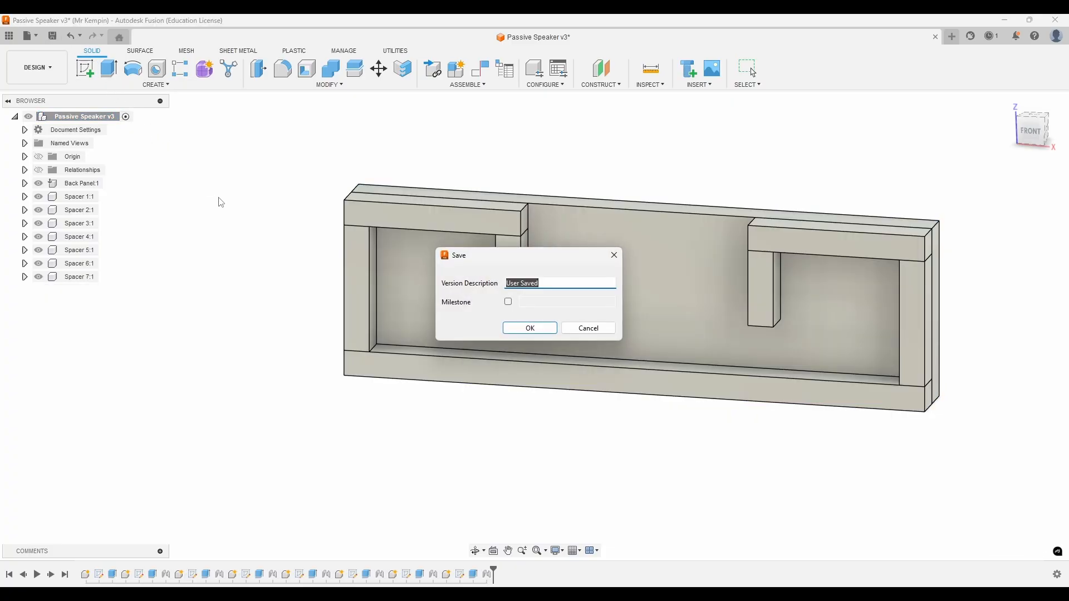
{"action": "left_click", "coordinate": [531, 328]}
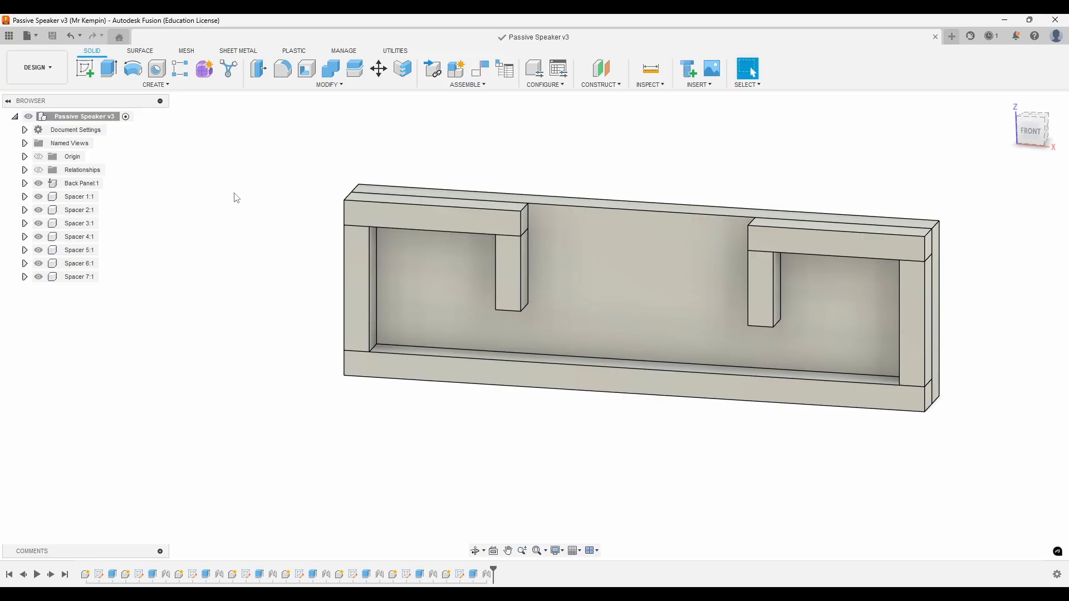
{"action": "middle_click_drag", "start_coordinate": [235, 197], "coordinate": [213, 191], "text": "shift"}
{"action": "scroll", "coordinate": [572, 172], "scroll_direction": "up", "scroll_amount": 3}
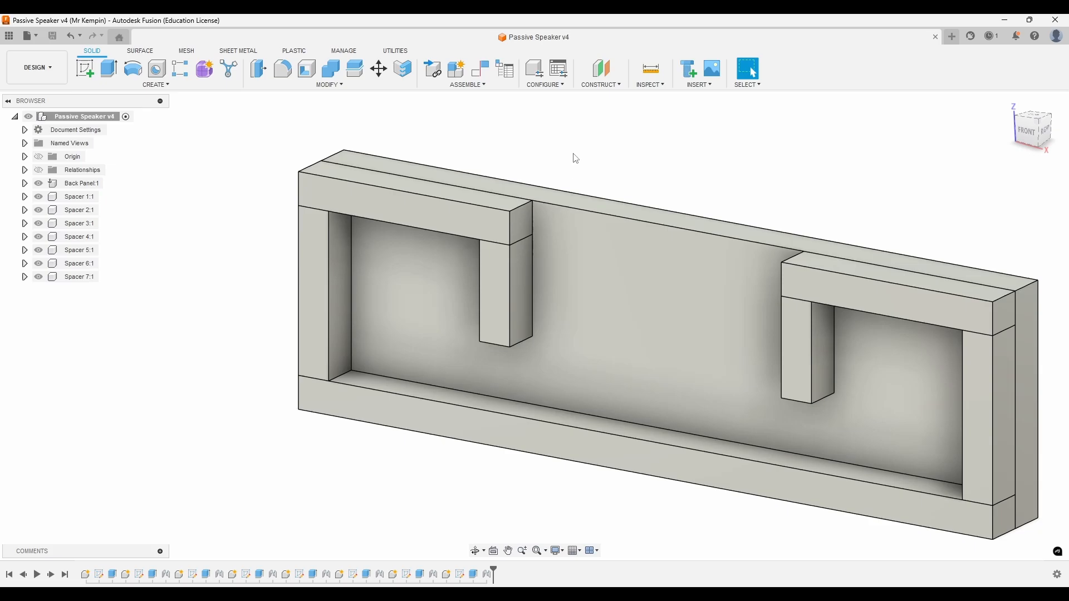
{"action": "scroll", "coordinate": [231, 150], "scroll_direction": "down", "scroll_amount": 3}
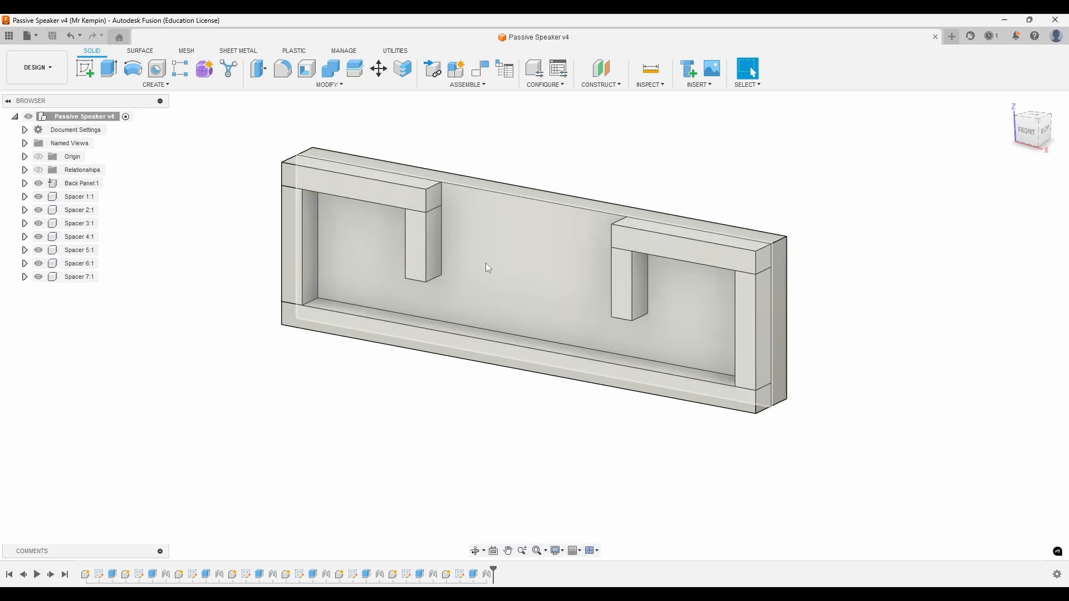
{"action": "left_click", "coordinate": [85, 68]}
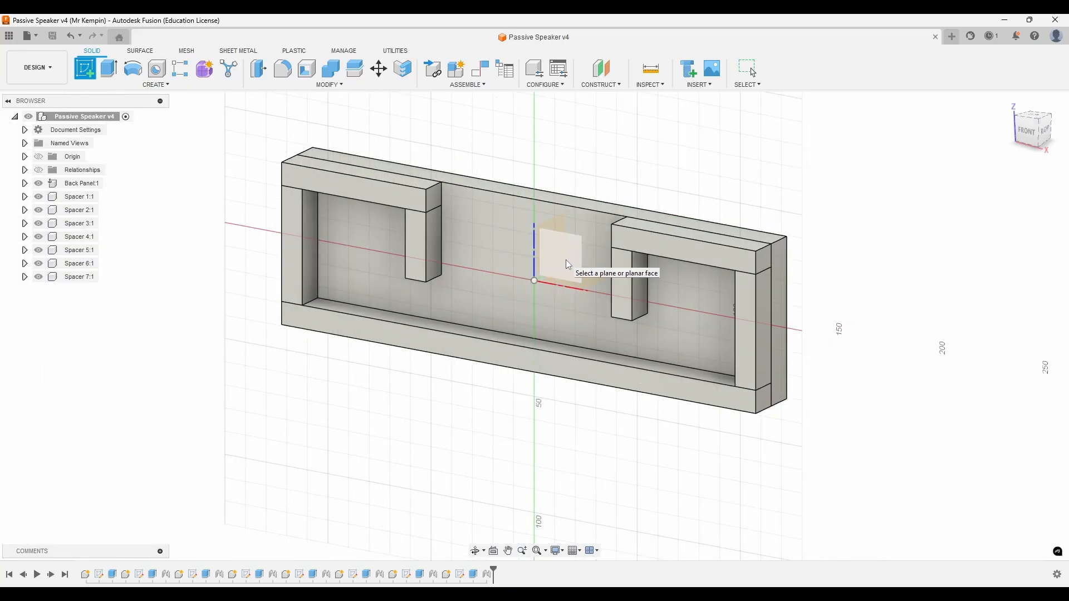
{"action": "key", "text": "Escape"}
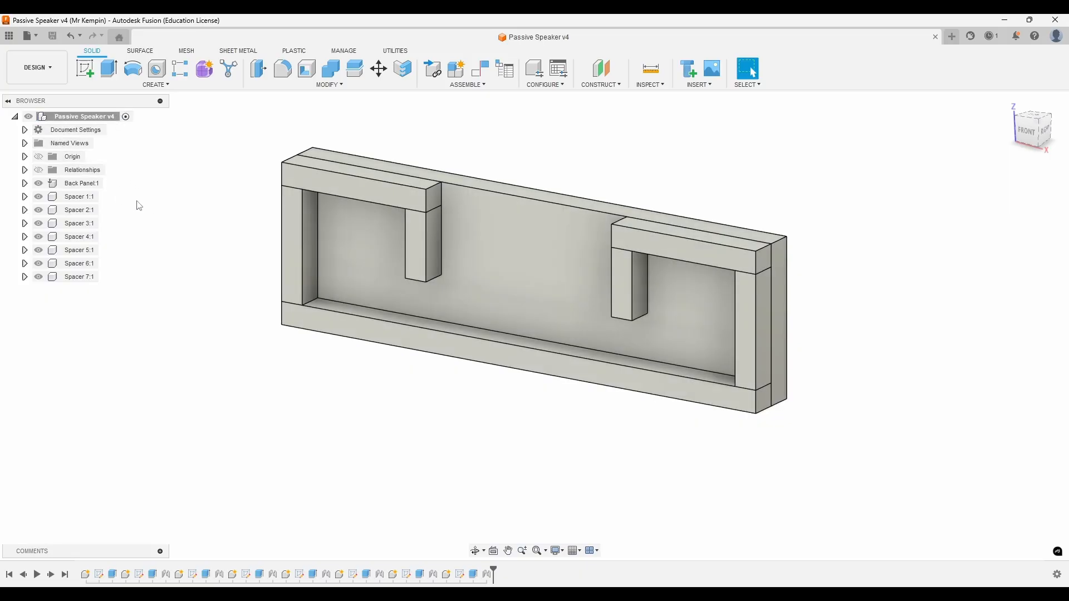
- Create a new internal component named Spacer 8 in the Passive Speaker assembly, activated for editing
{"action": "left_click", "coordinate": [460, 71]}
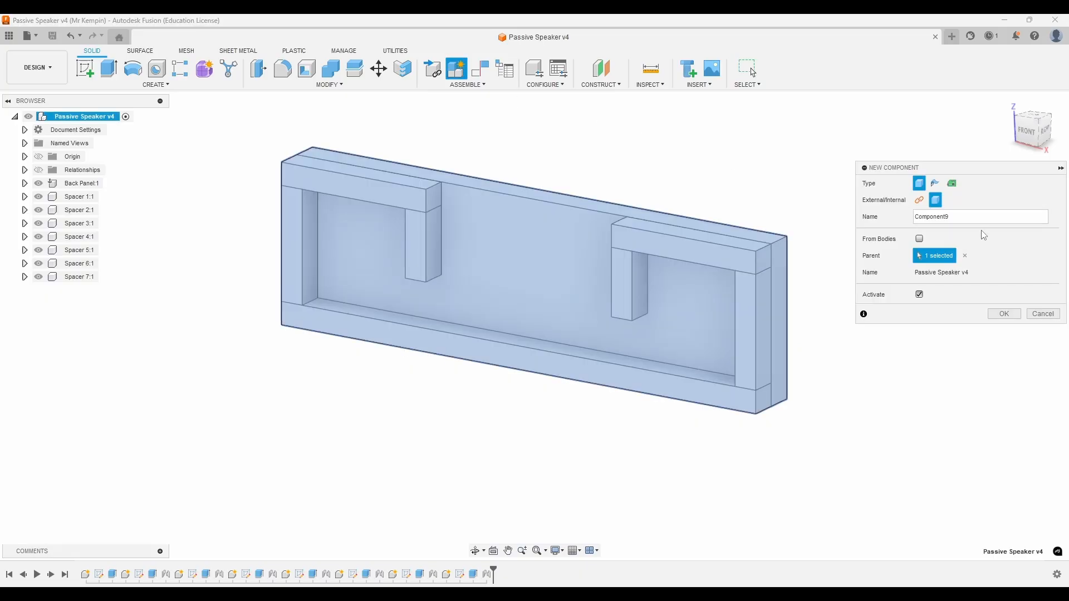
{"action": "type", "text": "Spacer 8"}
{"action": "key", "text": "Return"}
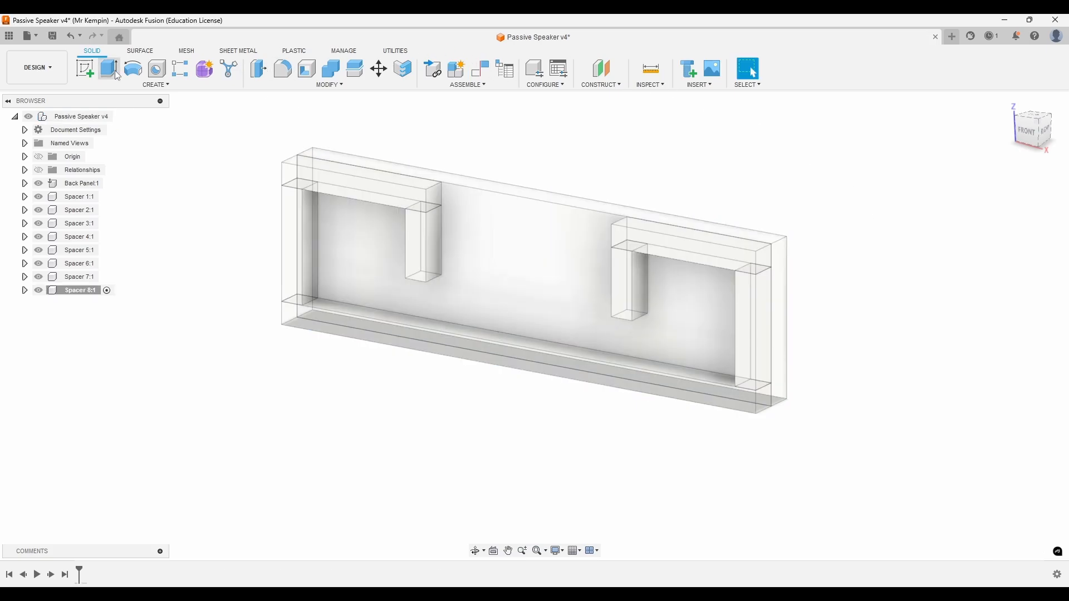
- Sketch a rectangle 10 mm high and 20 mm wide on the front plane, just above the back panel, and finish the sketch
{"action": "left_click", "coordinate": [85, 69]}
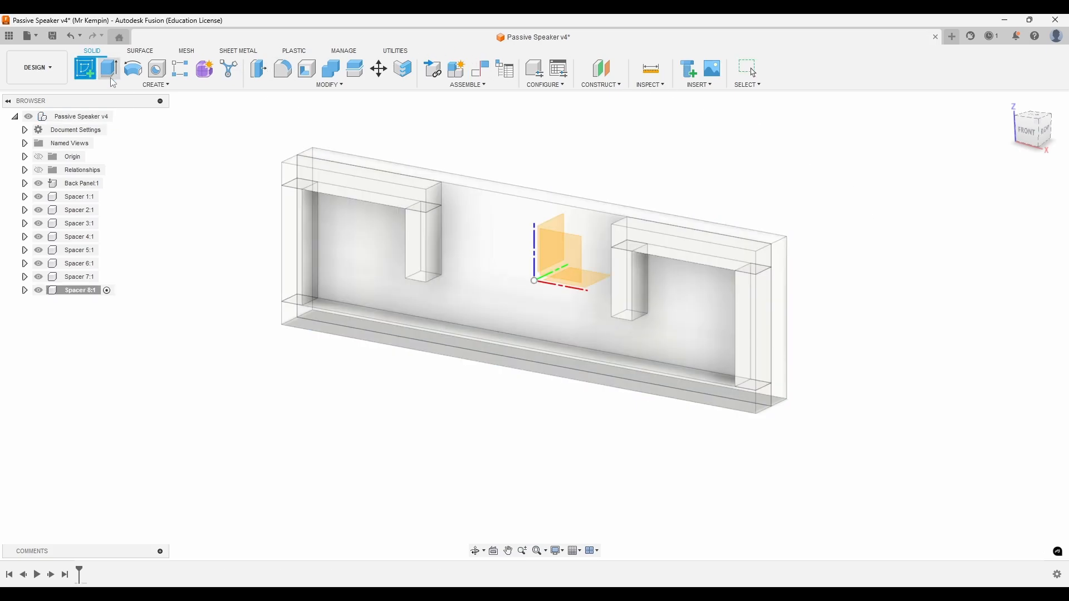
{"action": "left_click", "coordinate": [570, 262]}
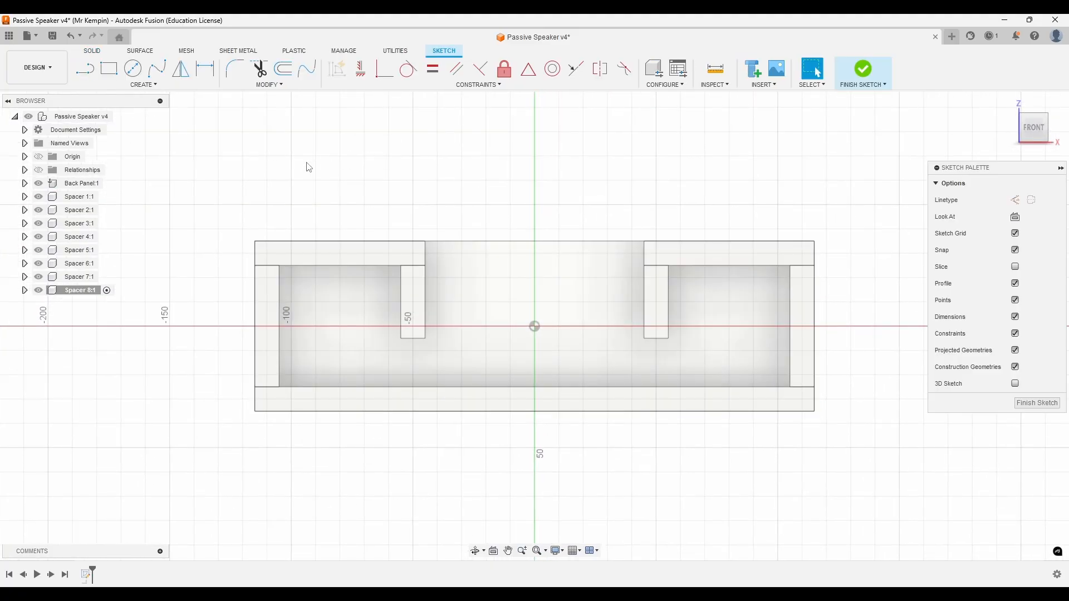
{"action": "left_click", "coordinate": [109, 69]}
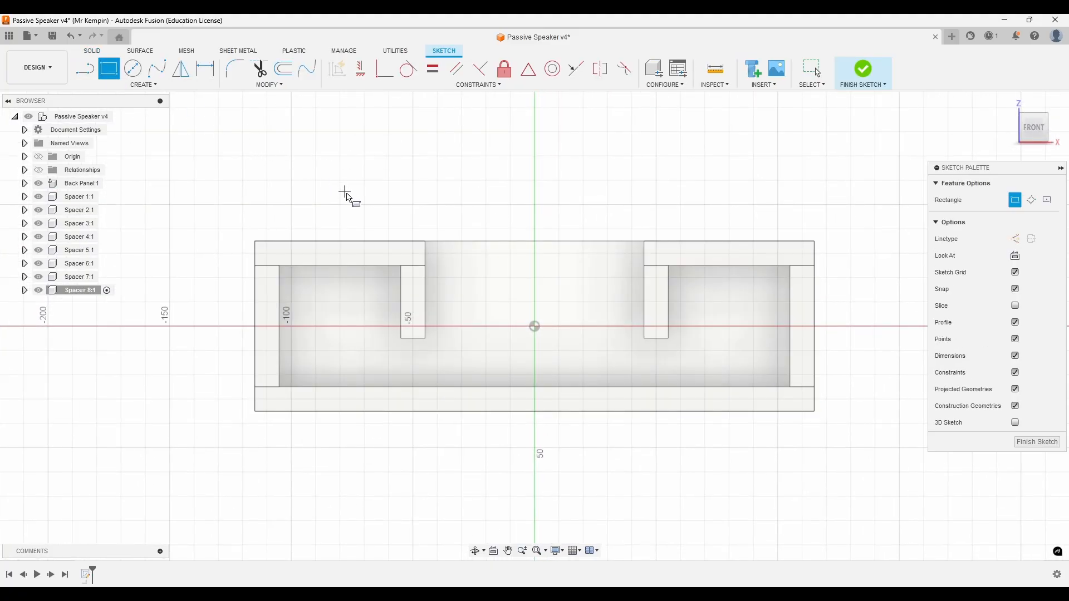
{"action": "left_click", "coordinate": [413, 228]}
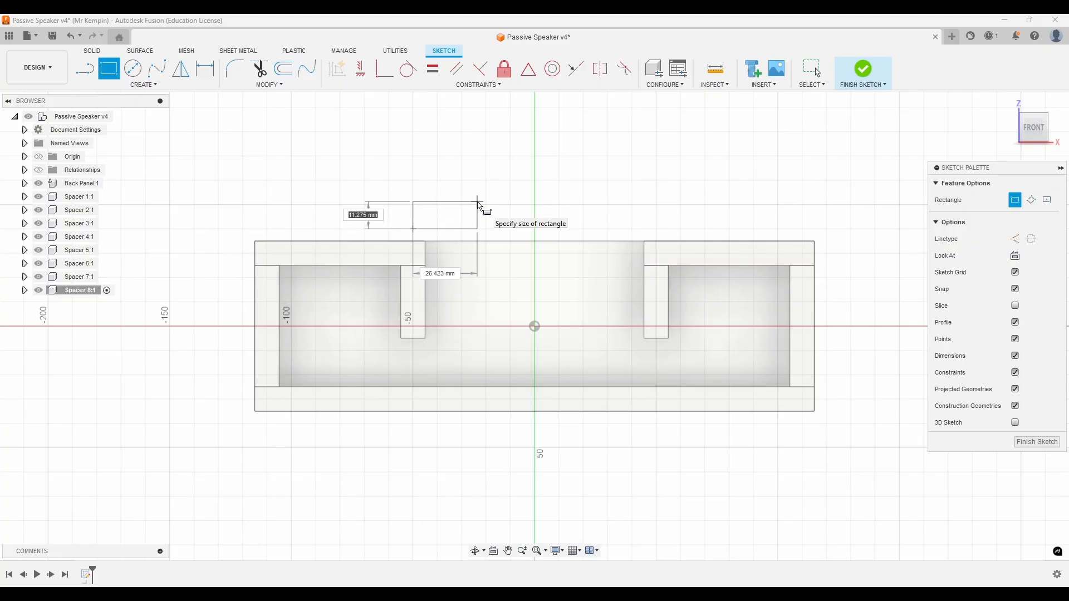
{"action": "type", "text": "10"}
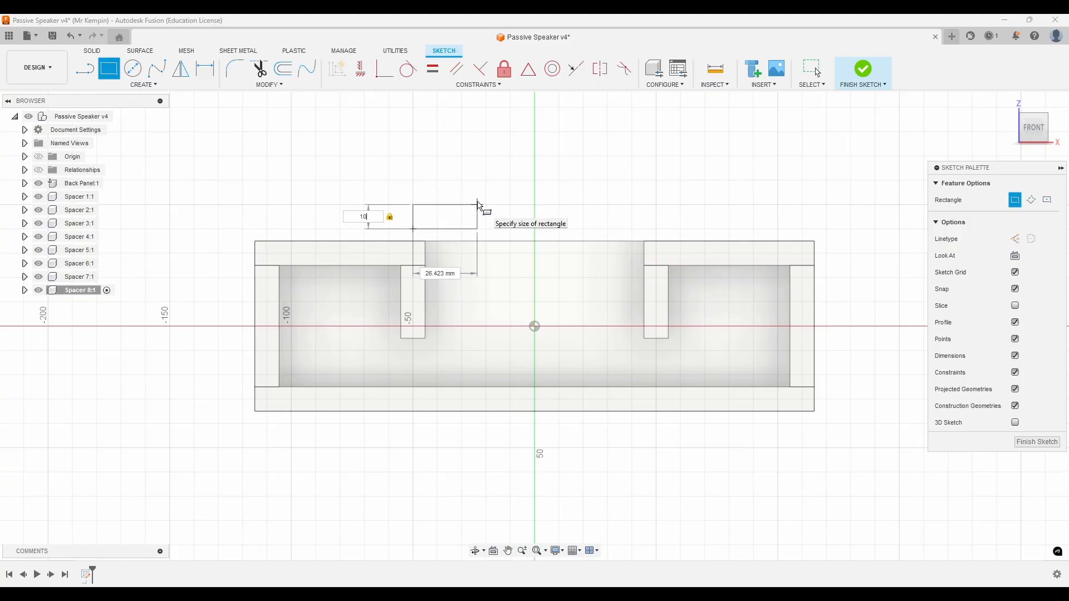
{"action": "key", "text": "Tab"}
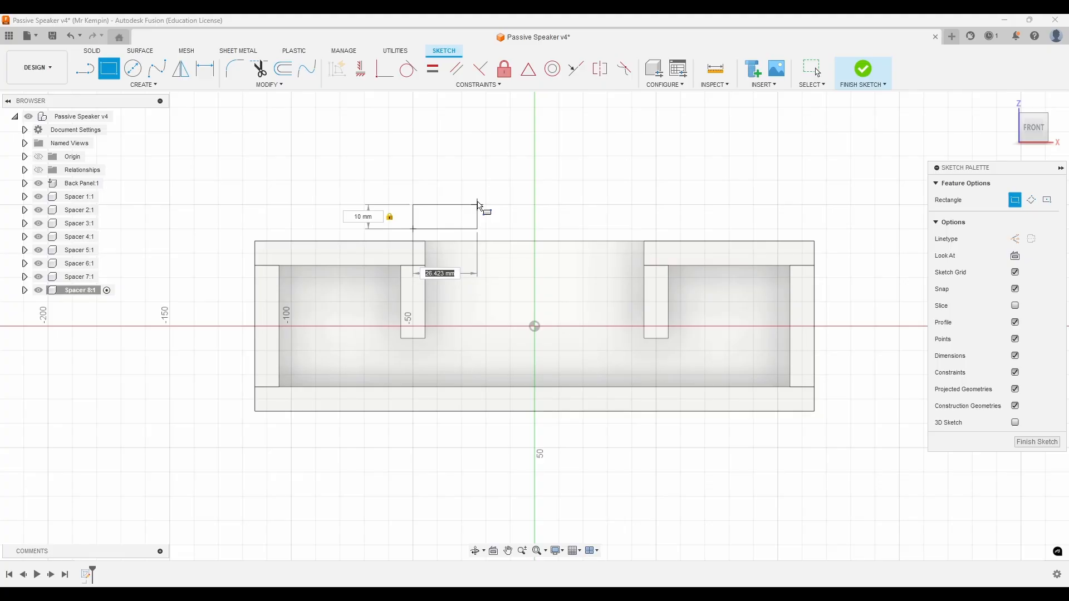
{"action": "type", "text": "20"}
{"action": "key", "text": "Return"}
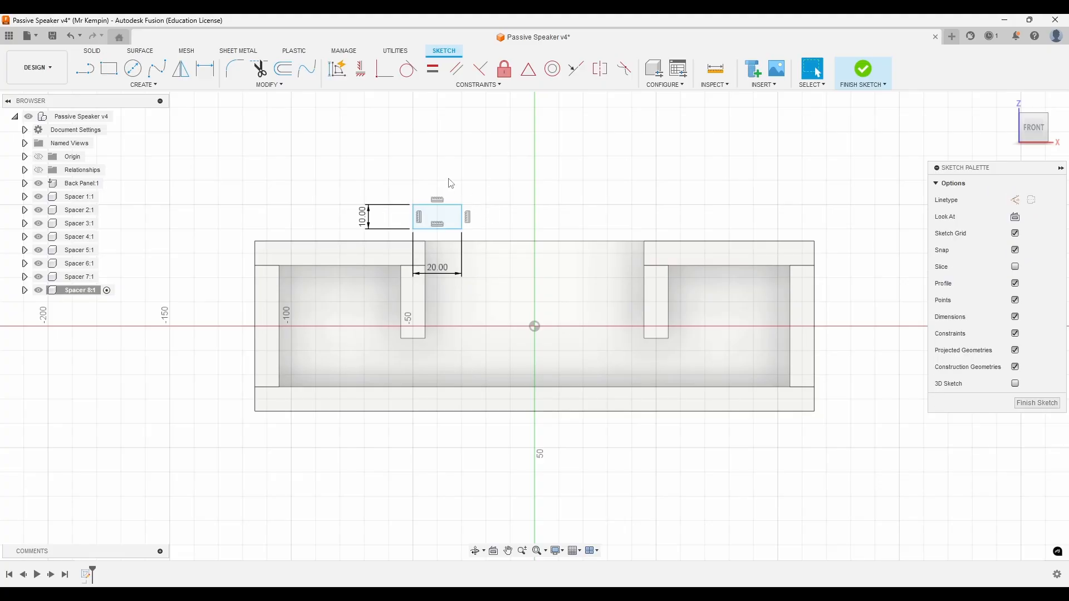
{"action": "left_click", "coordinate": [851, 71]}
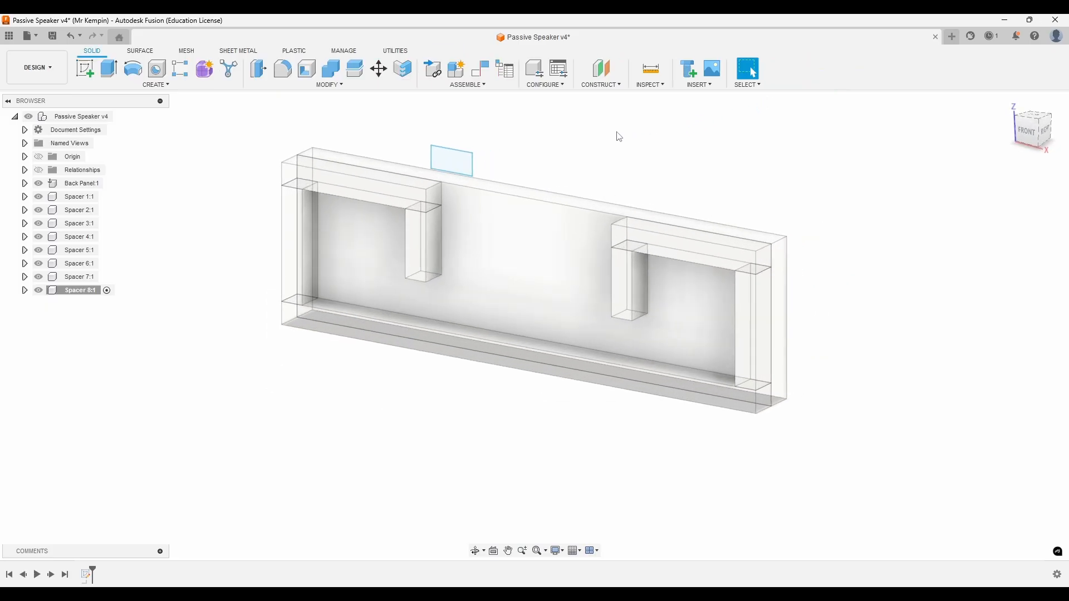
- Extrude the Spacer 8 rectangle 12 mm as a new body
{"action": "middle_click_drag", "start_coordinate": [546, 138], "coordinate": [618, 245]}
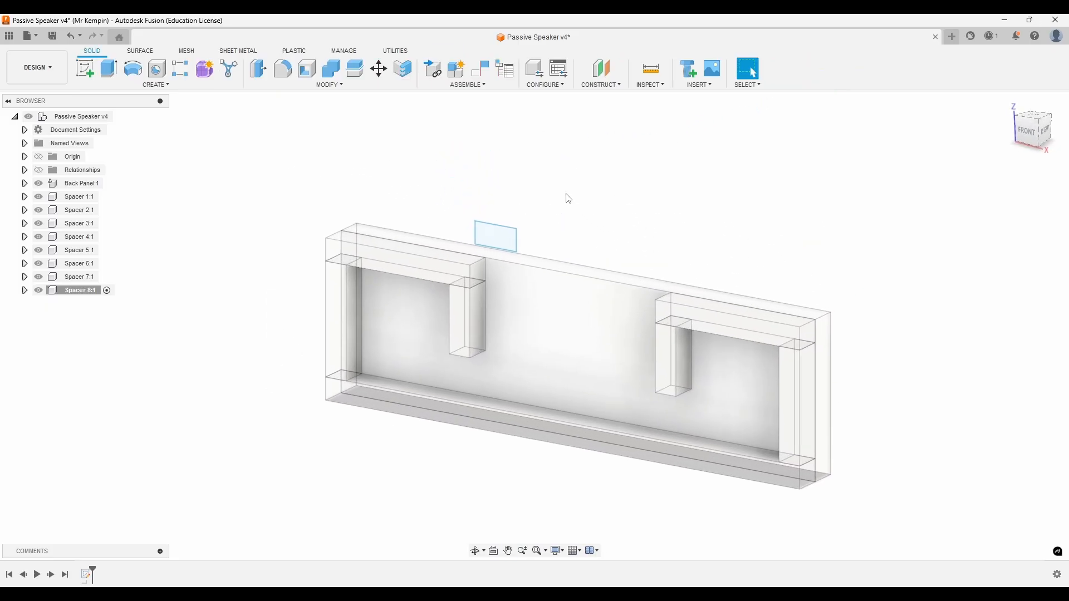
{"action": "type", "text": "e"}
{"action": "type", "text": "12"}
{"action": "key", "text": "Return"}
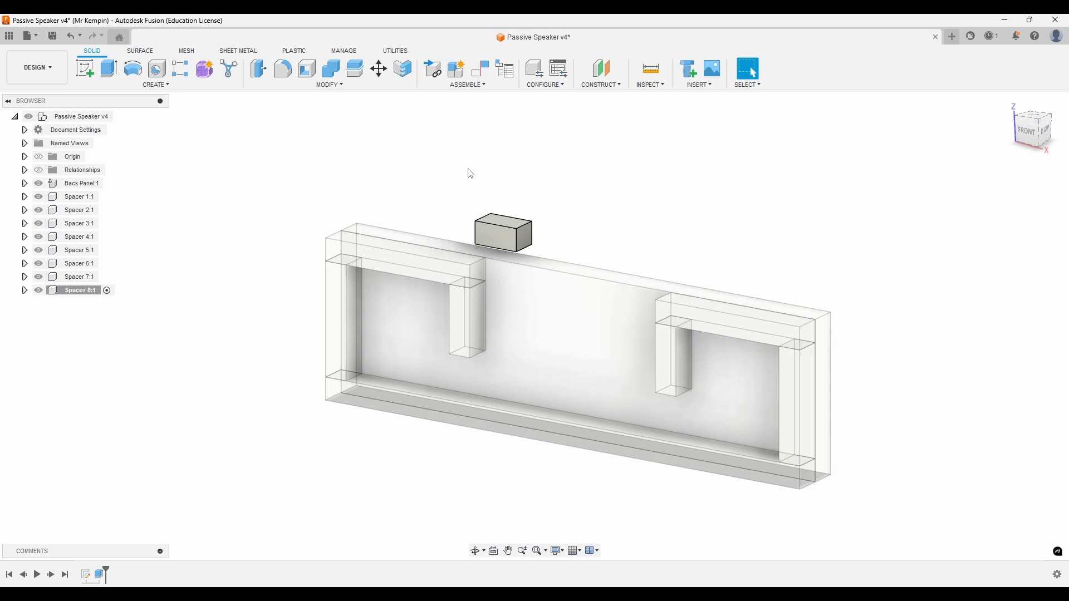
- Joint Spacer 8 to Spacer 7, snapping the midpoint of its left end's lower edge to the midpoint of Spacer 7's lower right-face edge
{"action": "key", "text": "j"}
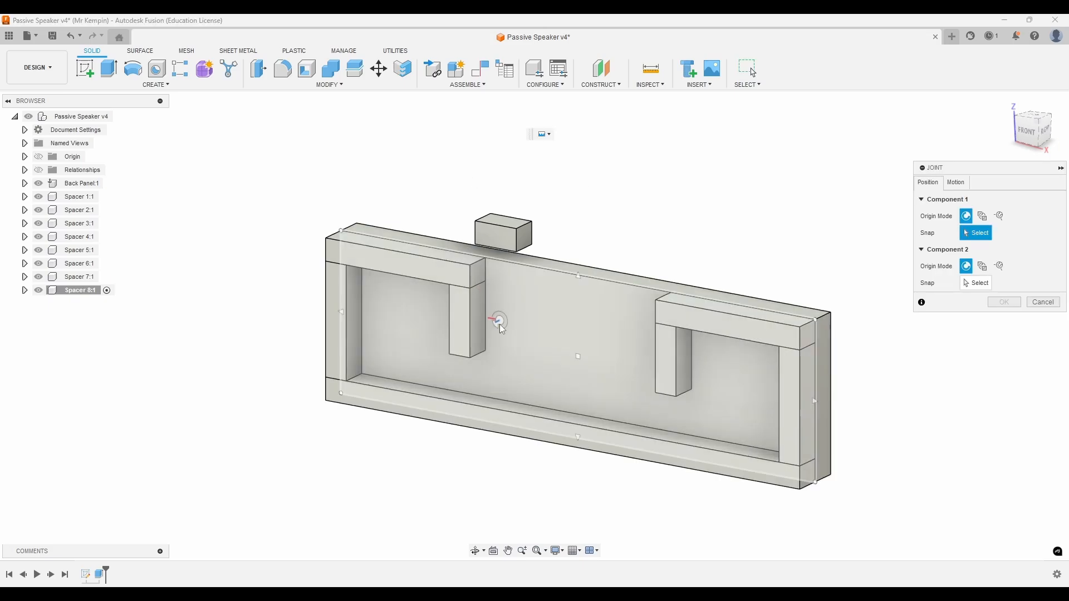
{"action": "middle_click_drag", "start_coordinate": [446, 227], "coordinate": [532, 223], "text": "shift"}
{"action": "scroll", "coordinate": [503, 304], "scroll_direction": "up", "scroll_amount": 5}
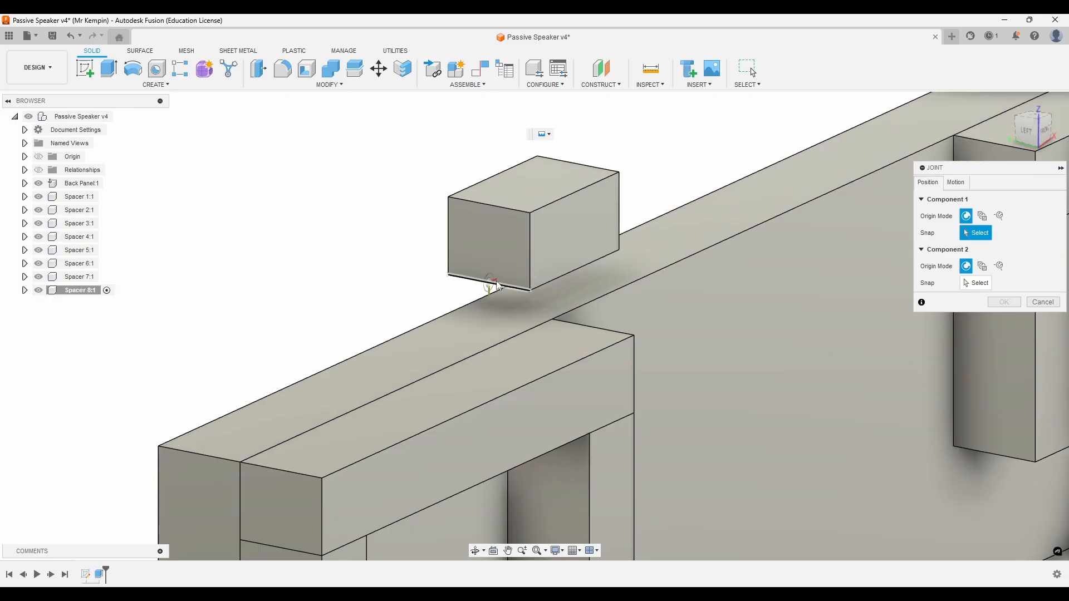
{"action": "left_click", "coordinate": [492, 285]}
{"action": "middle_click_drag", "start_coordinate": [492, 285], "coordinate": [404, 416], "text": "shift"}
{"action": "scroll", "coordinate": [446, 460], "scroll_direction": "up", "scroll_amount": 2}
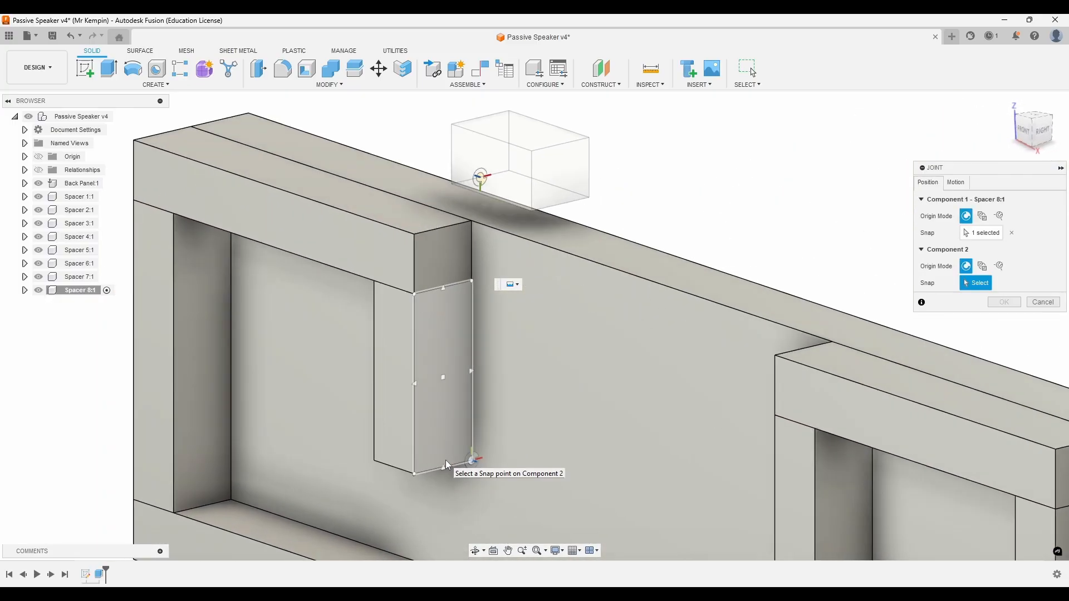
{"action": "left_click", "coordinate": [445, 461]}
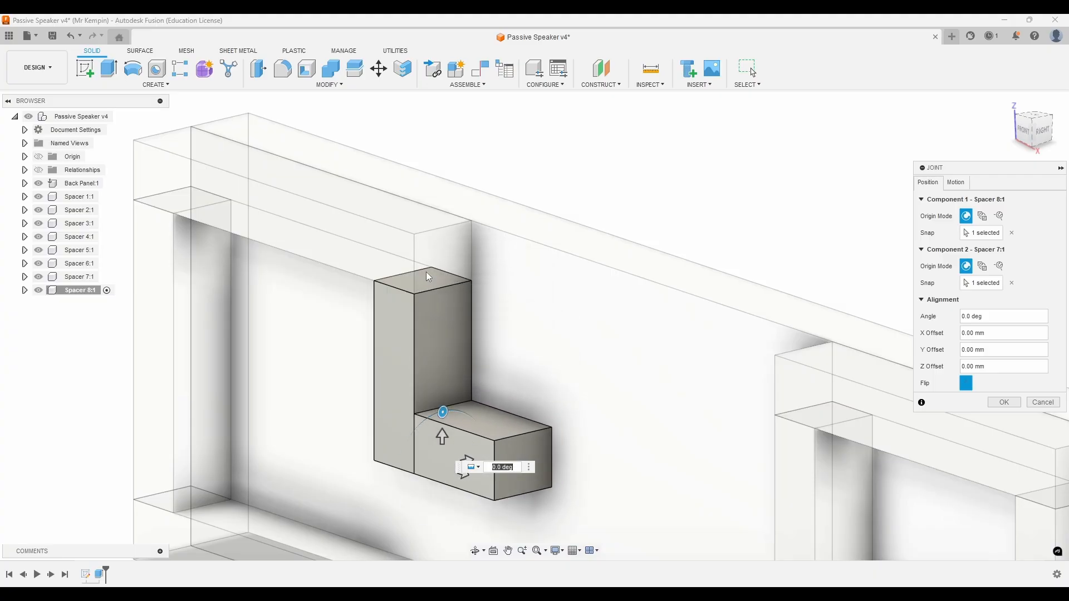
{"action": "scroll", "coordinate": [428, 276], "scroll_direction": "down", "scroll_amount": 4}
{"action": "left_click", "coordinate": [1004, 402]}
{"action": "scroll", "coordinate": [585, 234], "scroll_direction": "down", "scroll_amount": 3}
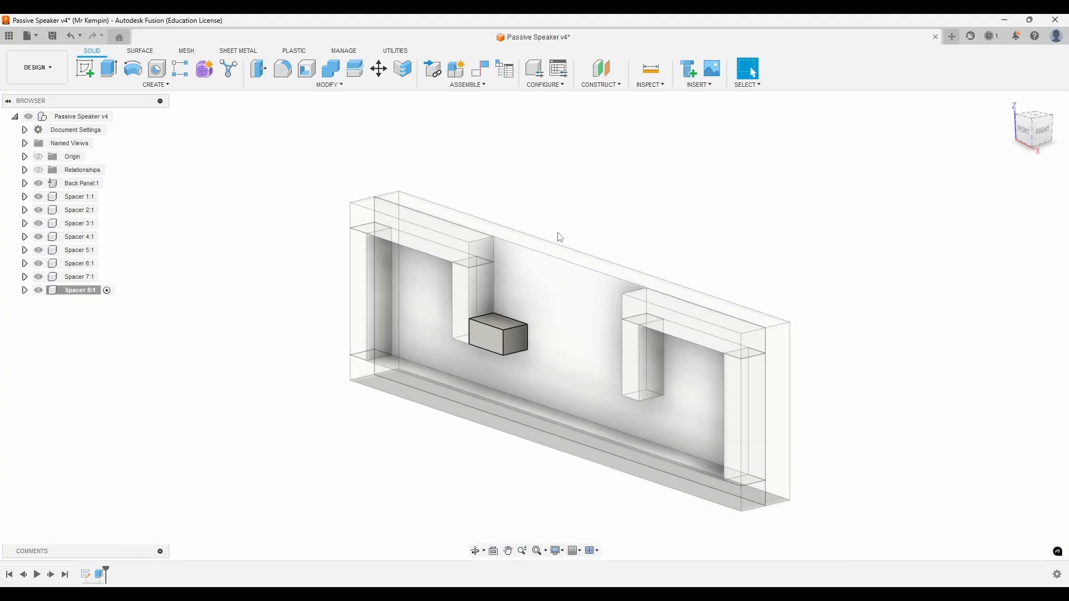
{"action": "middle_click_drag", "start_coordinate": [561, 238], "coordinate": [619, 213], "text": "shift"}
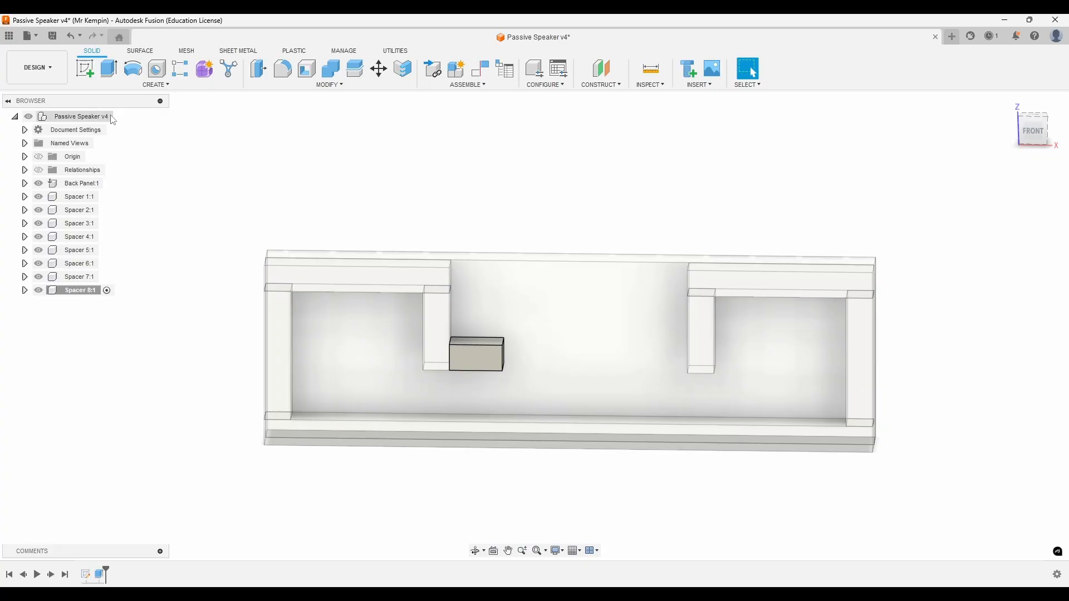
- Create a new internal component named Spacer 9 in the Passive Speaker assembly, activated for editing
{"action": "left_click", "coordinate": [124, 117]}
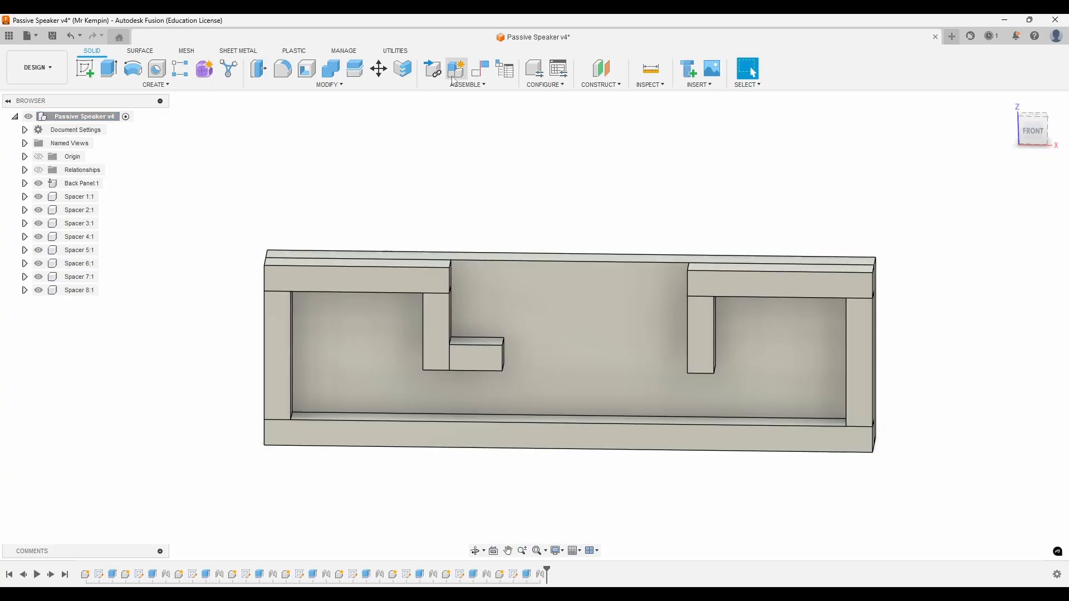
{"action": "left_click", "coordinate": [456, 70]}
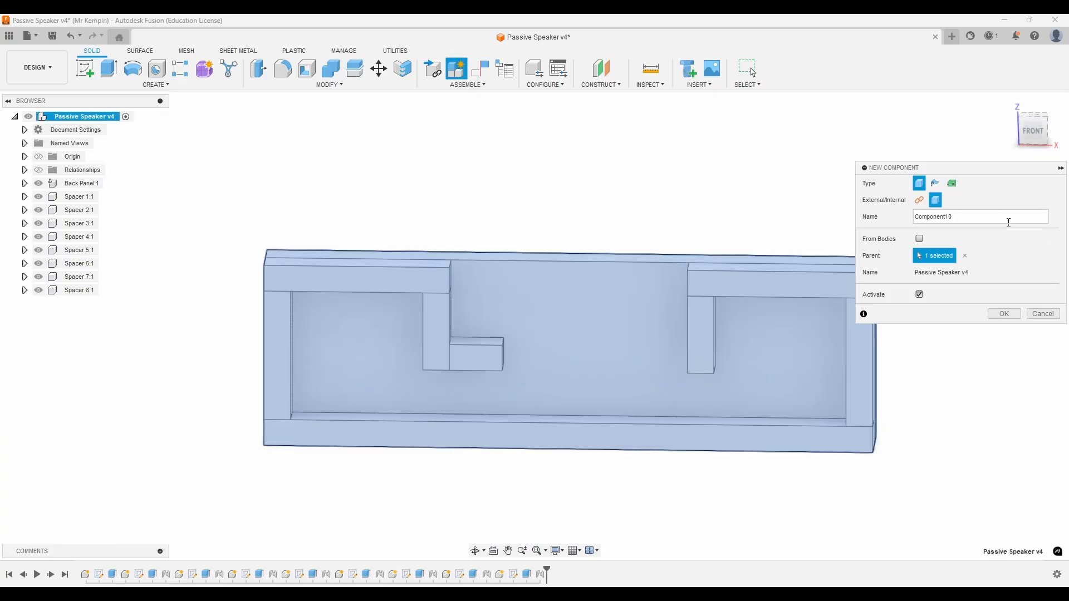
{"action": "left_click_drag", "start_coordinate": [1007, 221], "coordinate": [849, 208]}
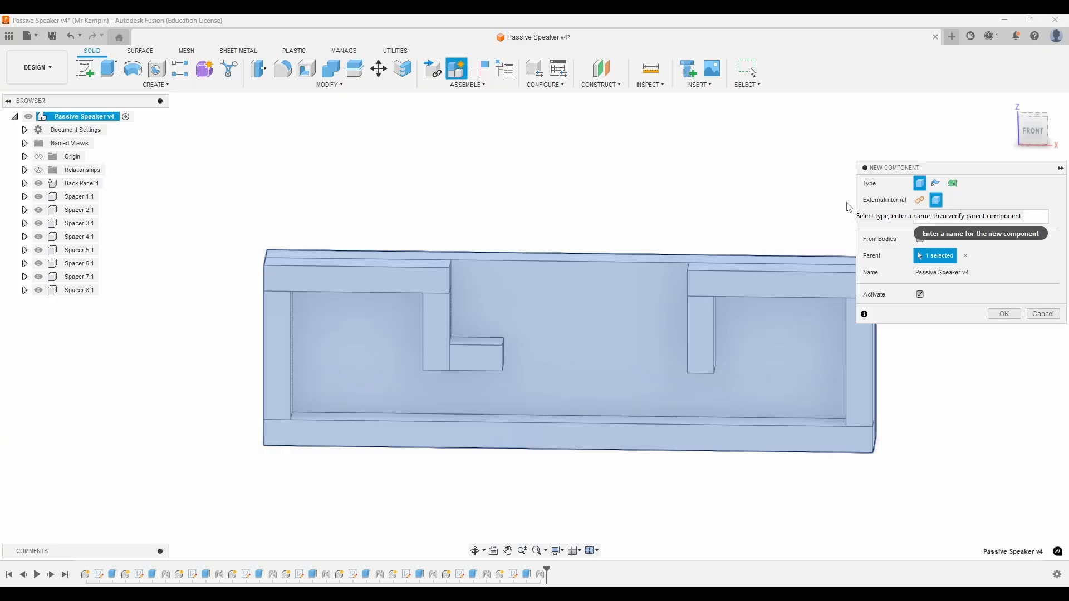
{"action": "key", "text": "Return"}
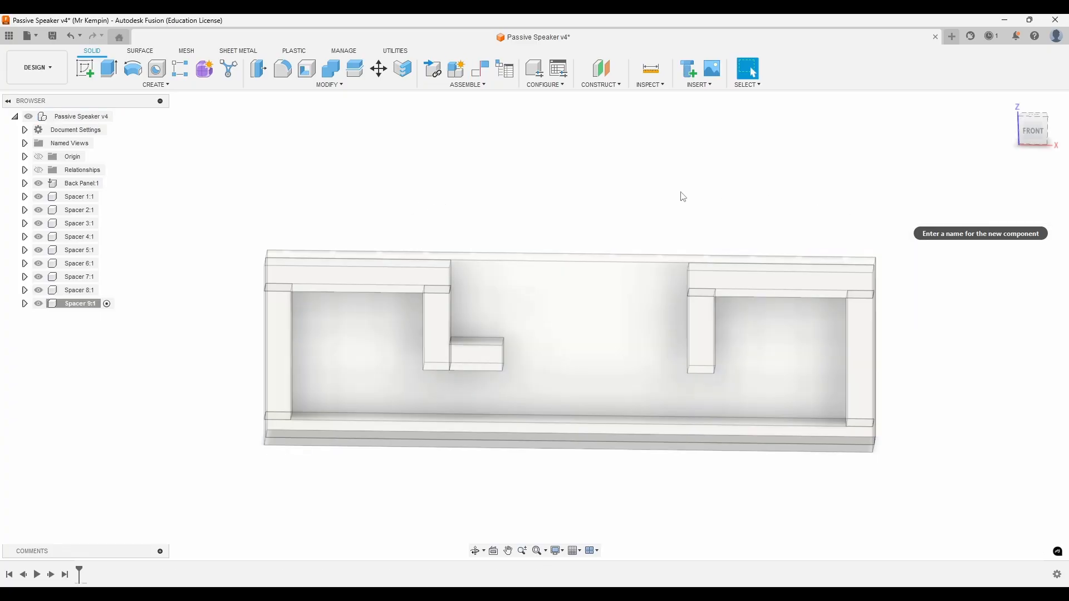
- Sketch a rectangle 10 mm high and 20 mm wide on the front plane, just above the back panel's top edge, and finish the sketch
{"action": "middle_click_drag", "start_coordinate": [545, 182], "coordinate": [567, 199]}
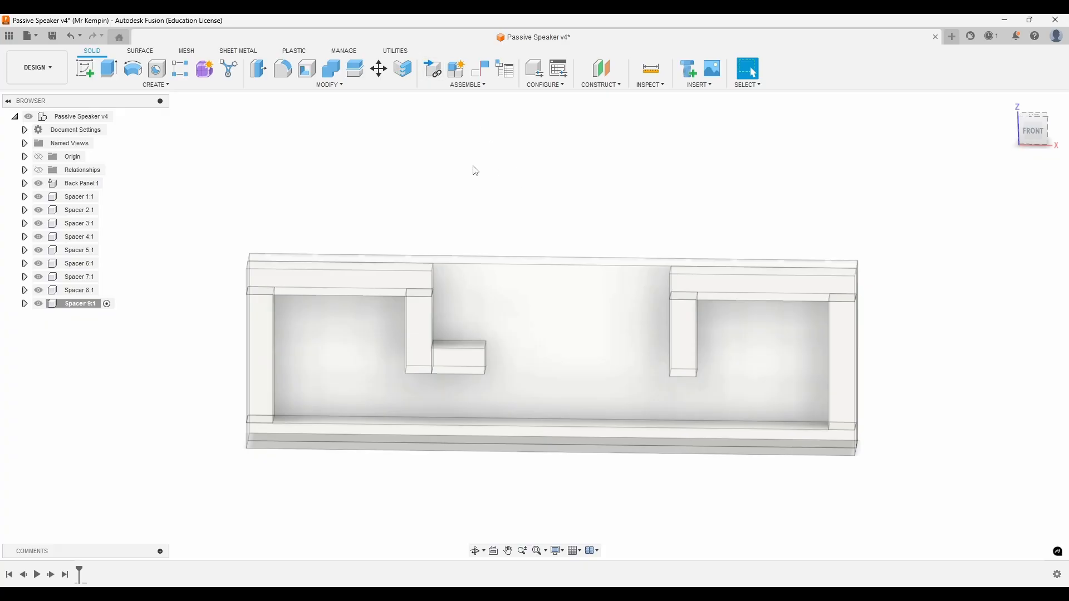
{"action": "left_click", "coordinate": [85, 67]}
{"action": "left_click", "coordinate": [585, 328]}
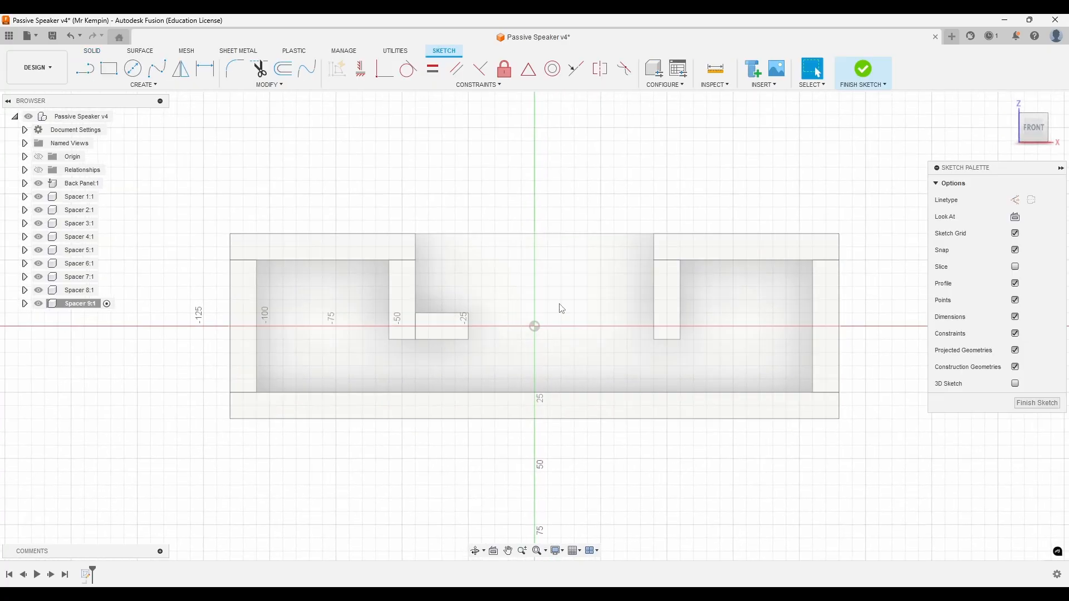
{"action": "left_click", "coordinate": [109, 68]}
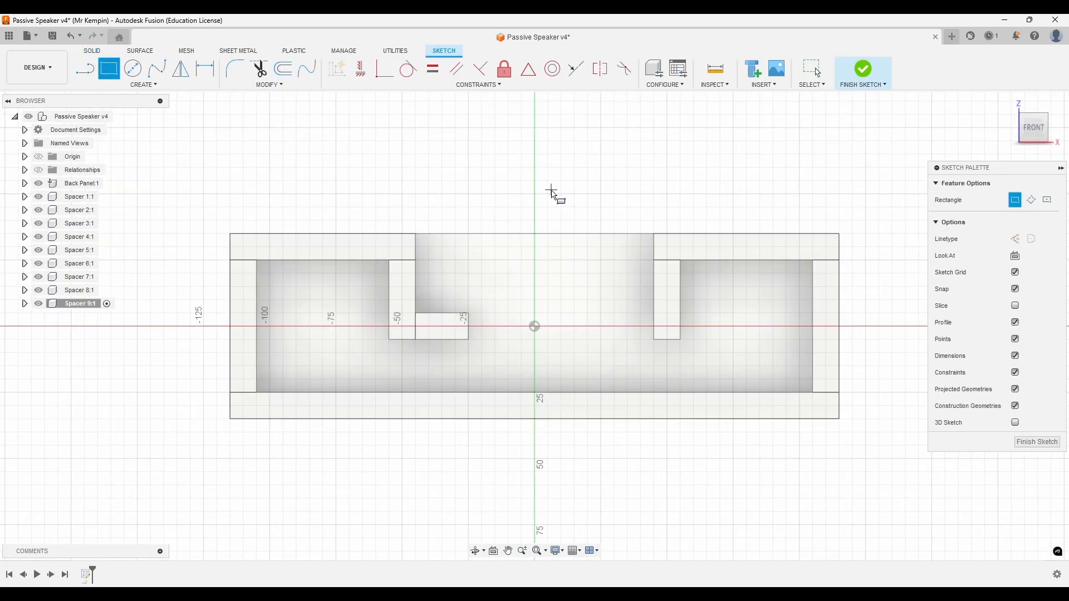
{"action": "left_click", "coordinate": [574, 220]}
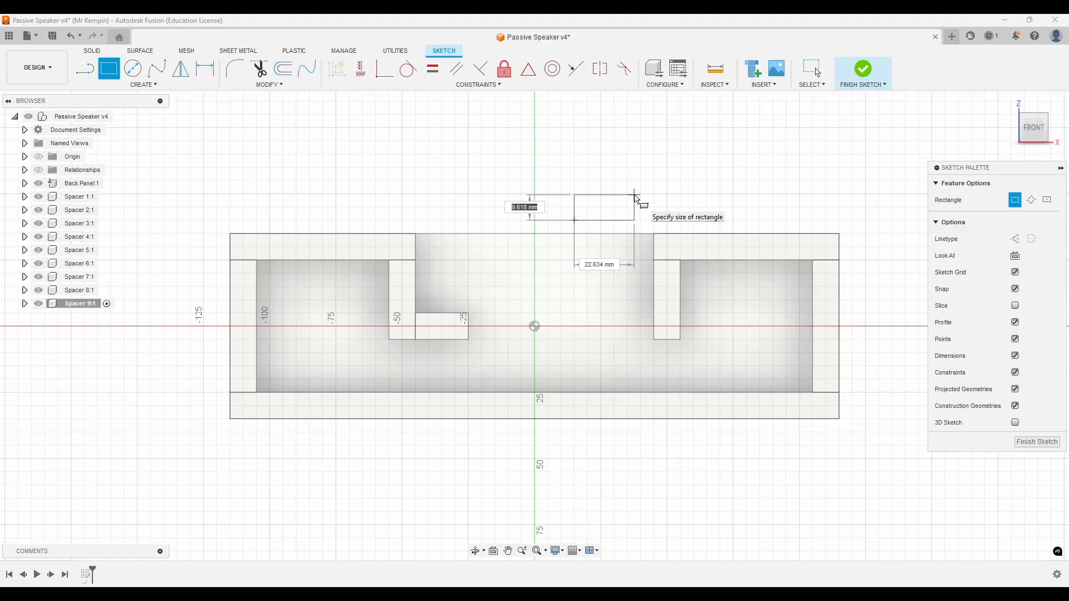
{"action": "type", "text": "10"}
{"action": "key", "text": "Tab"}
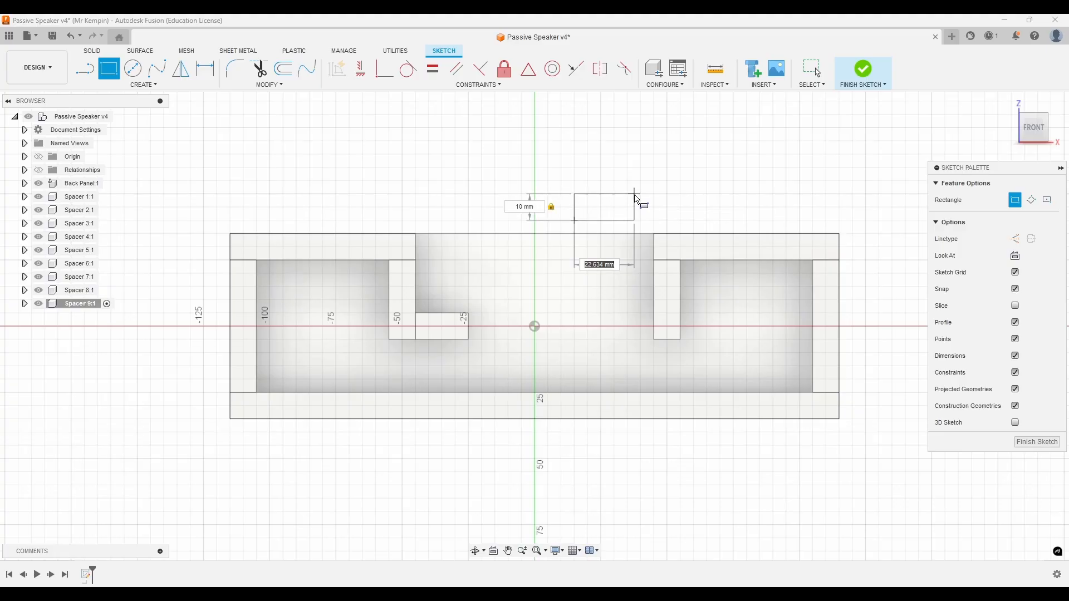
{"action": "type", "text": "20"}
{"action": "key", "text": "Tab"}
{"action": "key", "text": "Return"}
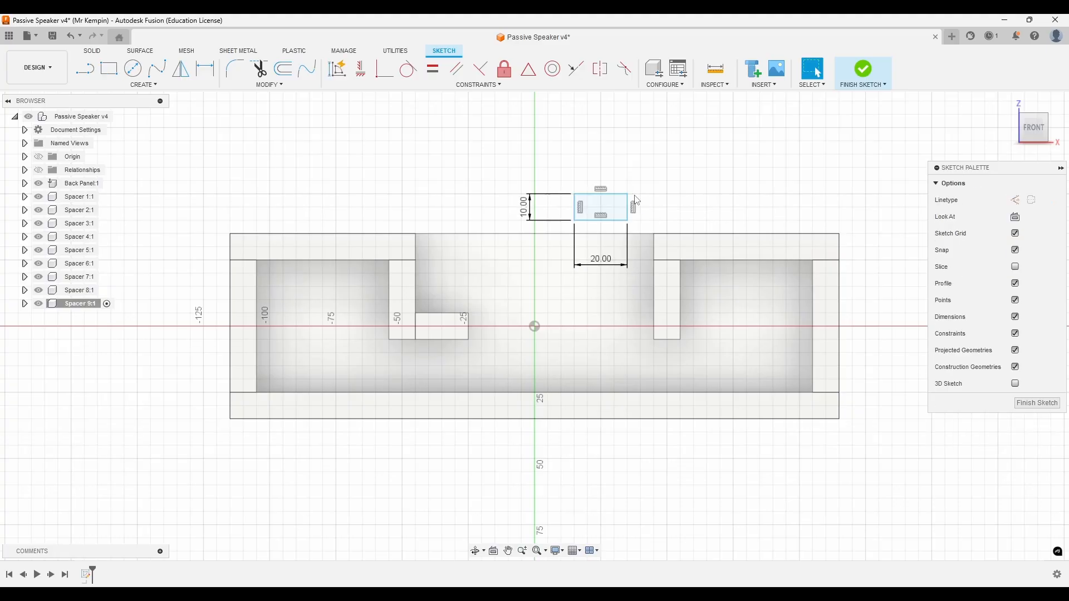
{"action": "left_click", "coordinate": [862, 70]}
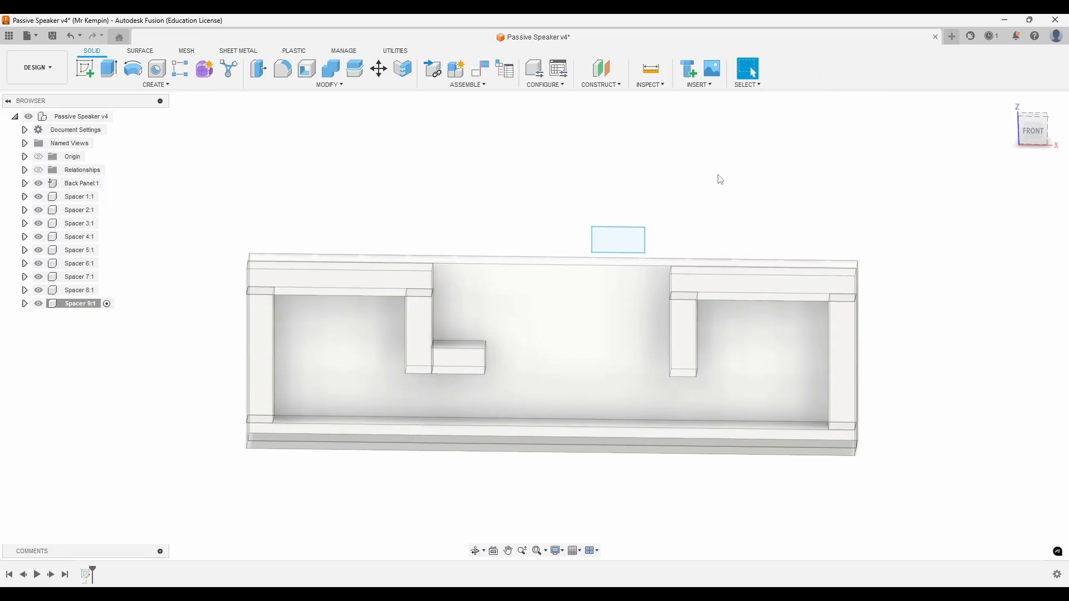
- Extrude the Spacer 9 rectangle 12 mm as a new body
{"action": "type", "text": "e"}
{"action": "type", "text": "12"}
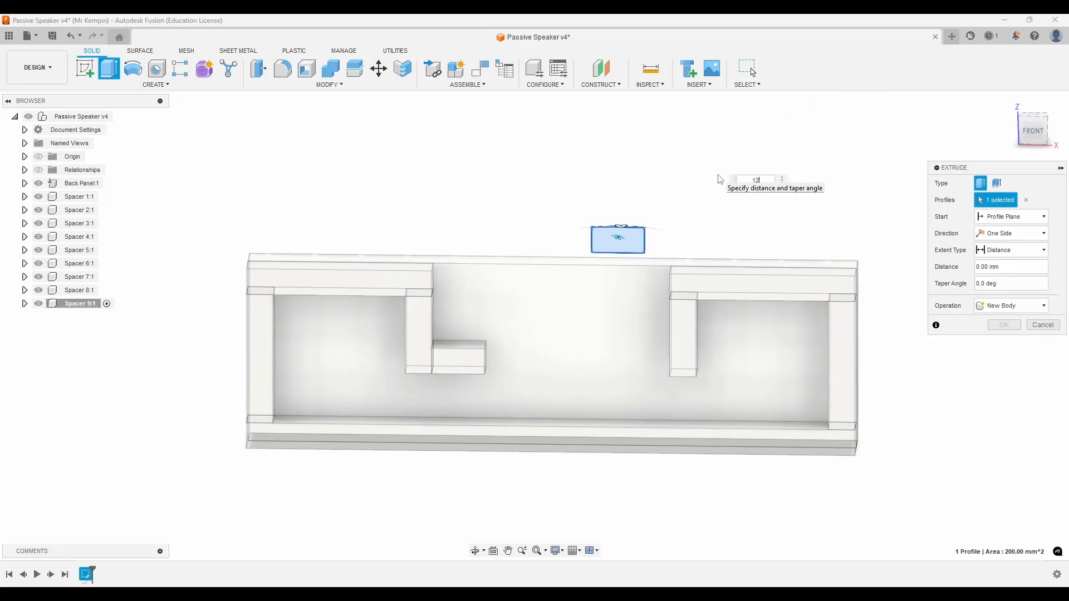
{"action": "key", "text": "Return"}
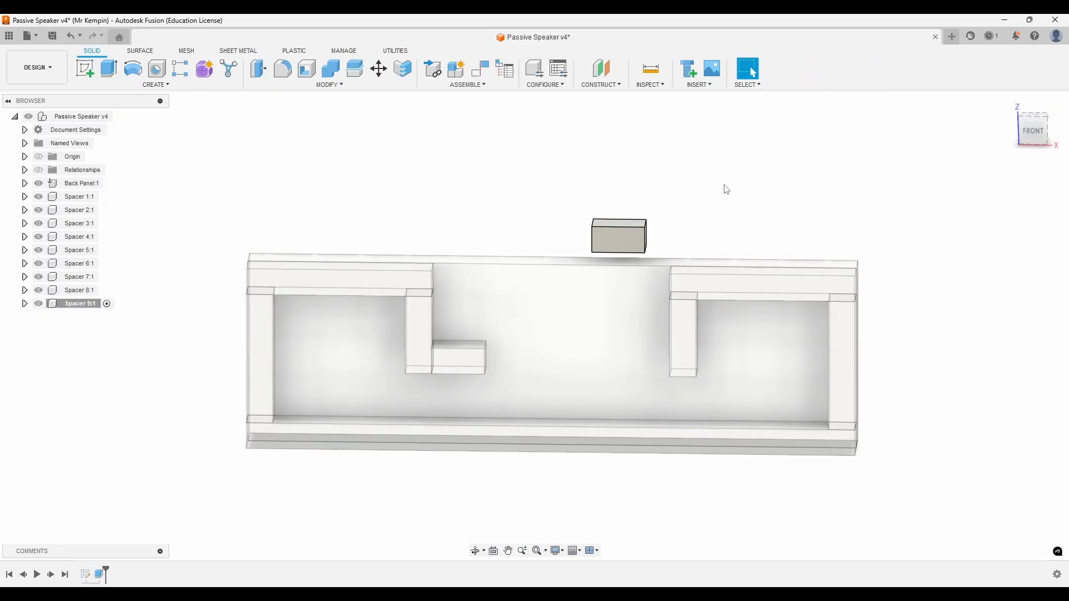
- Joint Spacer 6 to Spacer 9, snapping the midpoint of Spacer 6's lower left-face edge to the midpoint of Spacer 9's lower right-end edge
{"action": "middle_click_drag", "start_coordinate": [727, 190], "coordinate": [709, 195], "text": "shift"}
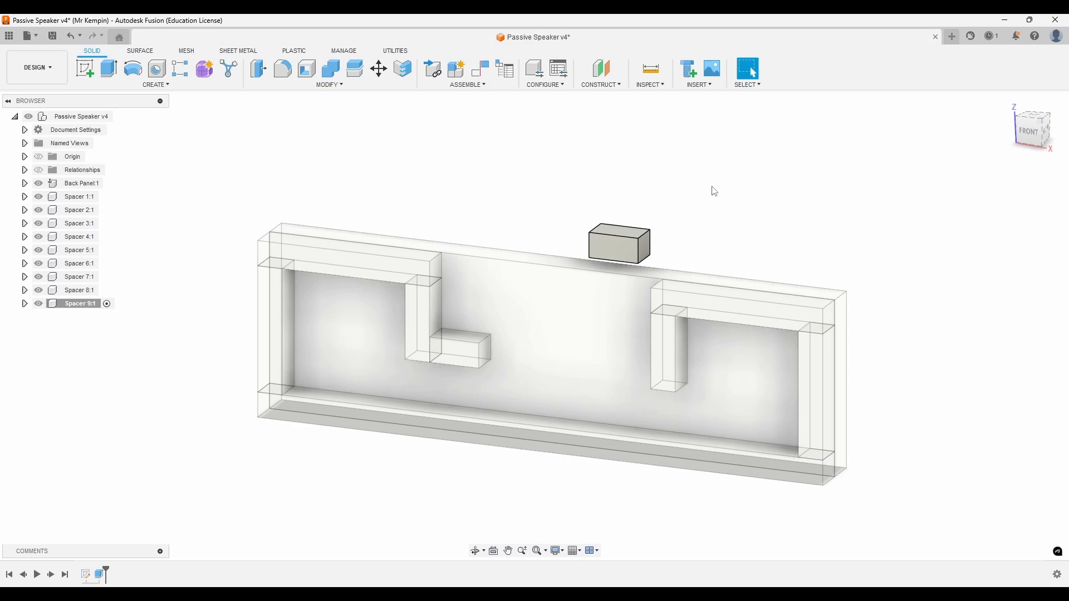
{"action": "key", "text": "j"}
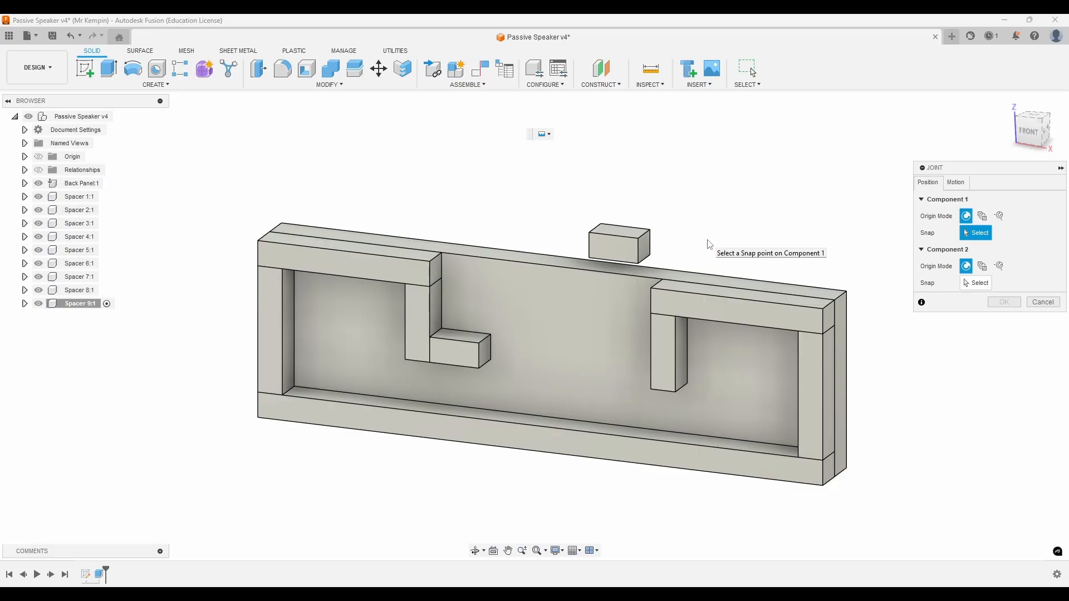
{"action": "scroll", "coordinate": [709, 244], "scroll_direction": "up", "scroll_amount": 3}
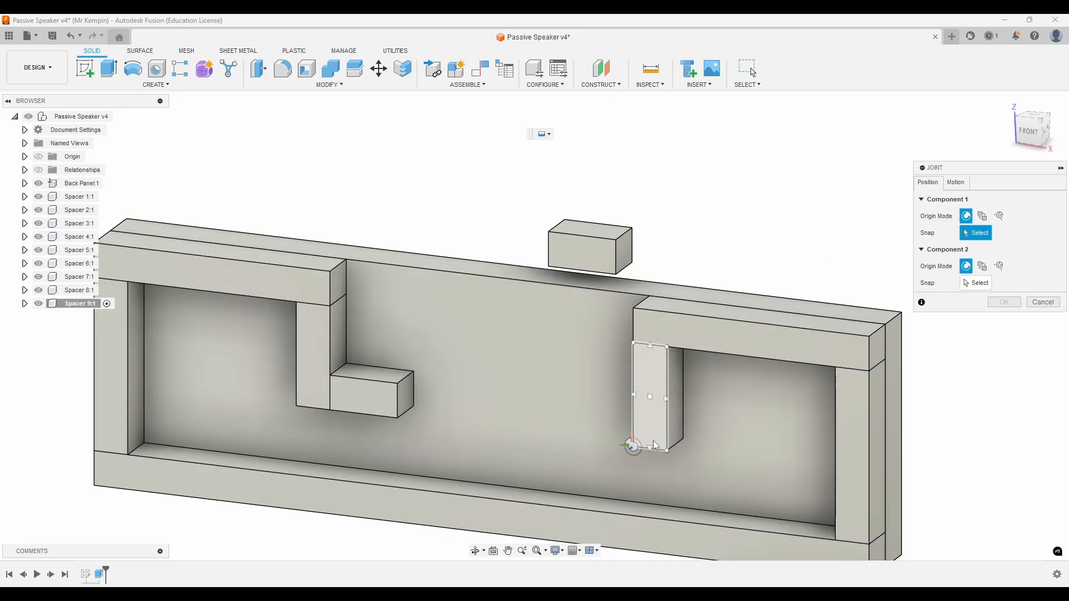
{"action": "middle_click_drag", "start_coordinate": [694, 238], "coordinate": [759, 235], "text": "shift"}
{"action": "scroll", "coordinate": [623, 395], "scroll_direction": "up", "scroll_amount": 5}
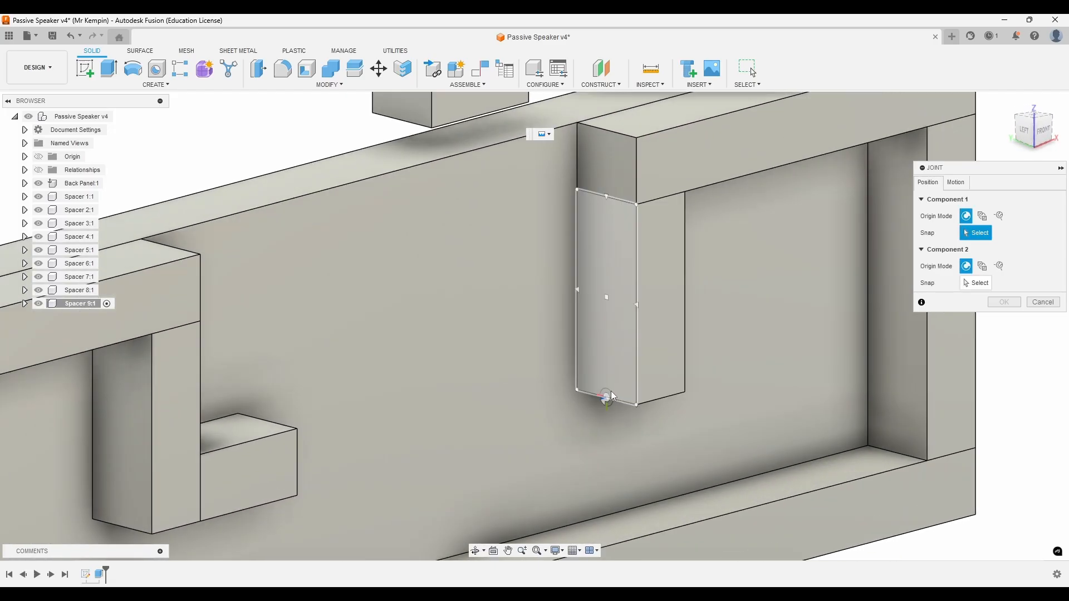
{"action": "left_click", "coordinate": [611, 391]}
{"action": "scroll", "coordinate": [610, 395], "scroll_direction": "down", "scroll_amount": 3}
{"action": "middle_click_drag", "start_coordinate": [650, 243], "coordinate": [551, 260], "text": "shift"}
{"action": "scroll", "coordinate": [602, 298], "scroll_direction": "up", "scroll_amount": 4}
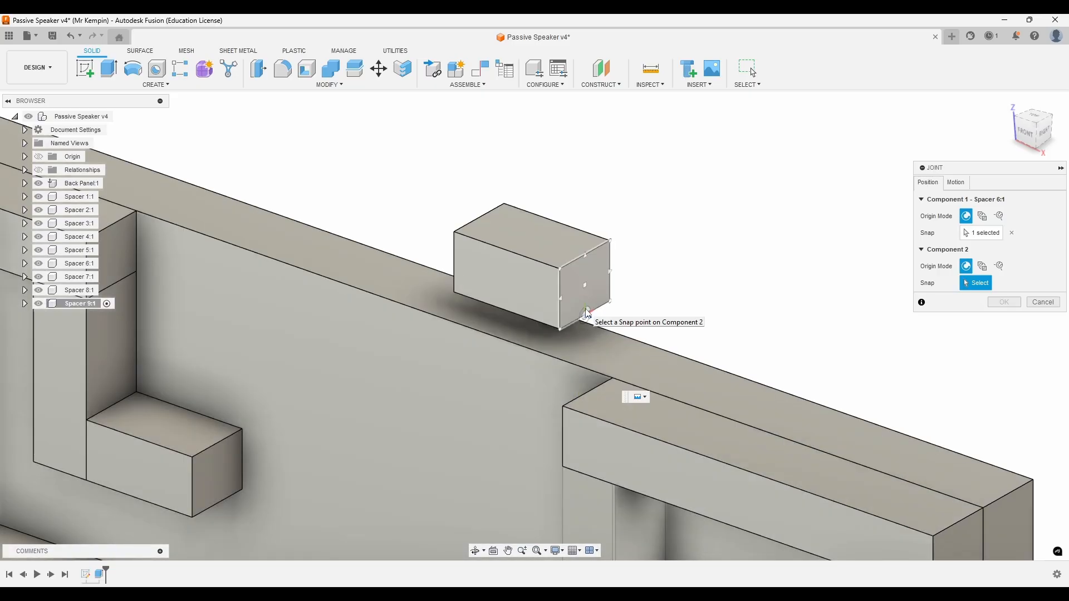
{"action": "left_click", "coordinate": [587, 313]}
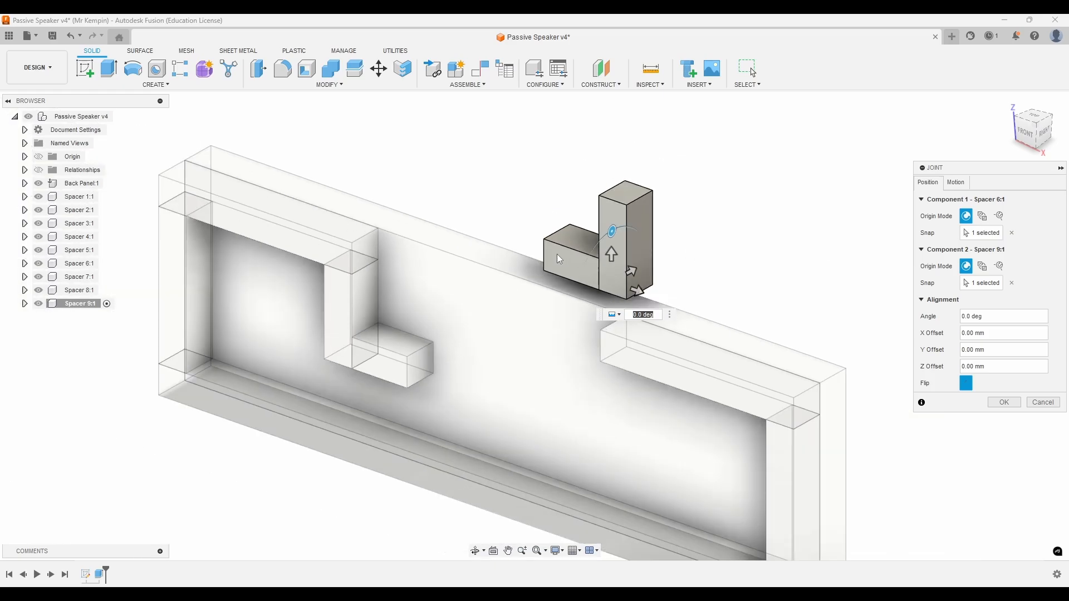
{"action": "middle_click_drag", "start_coordinate": [666, 291], "coordinate": [702, 269], "text": "shift"}
{"action": "scroll", "coordinate": [600, 211], "scroll_direction": "up", "scroll_amount": 3}
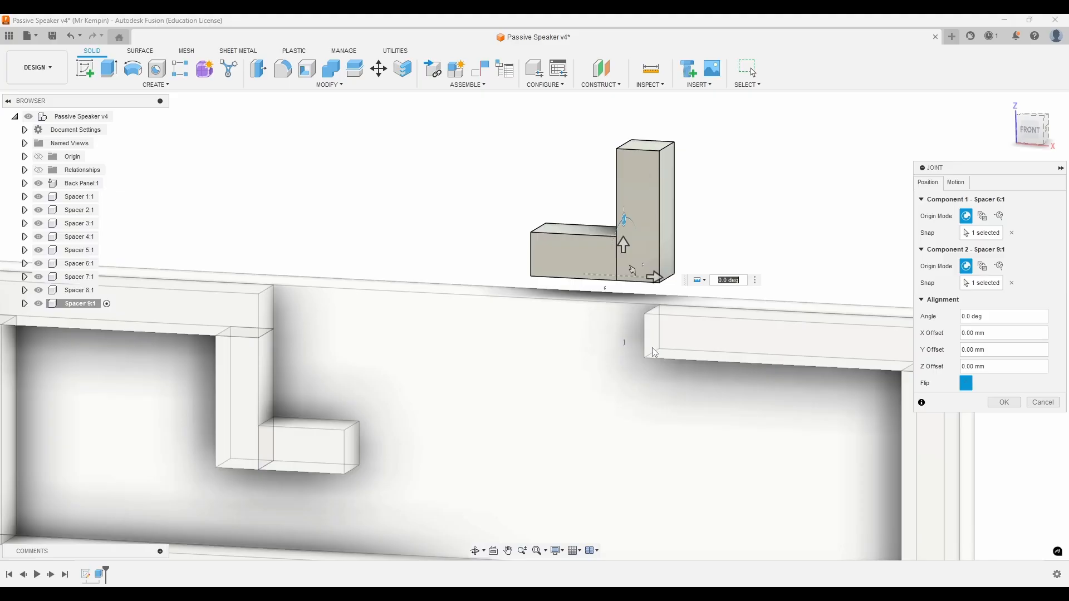
{"action": "left_click", "coordinate": [1003, 405]}
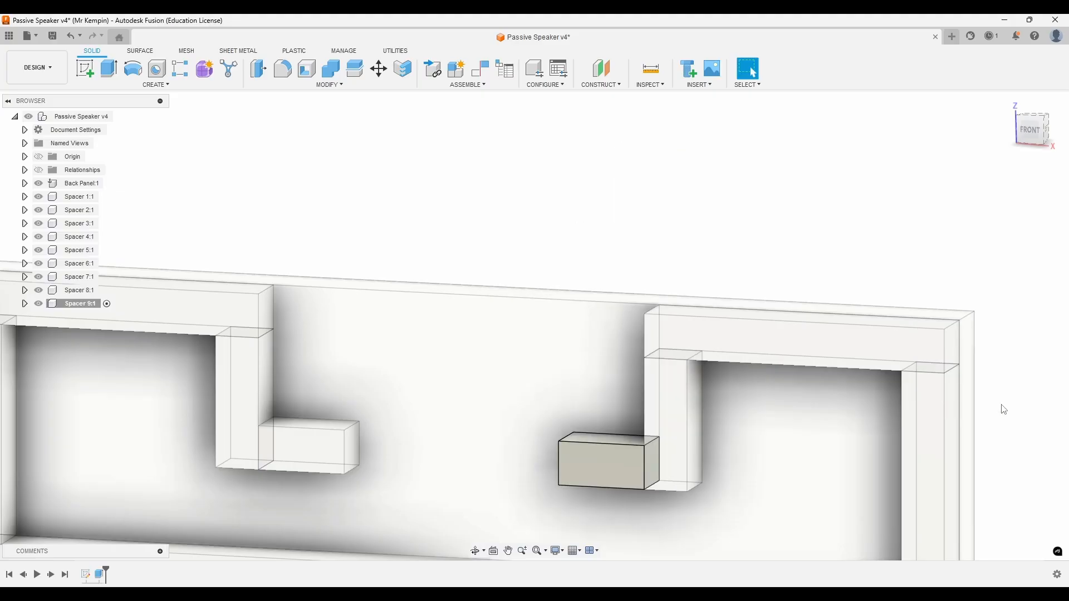
{"action": "scroll", "coordinate": [786, 220], "scroll_direction": "down", "scroll_amount": 3}
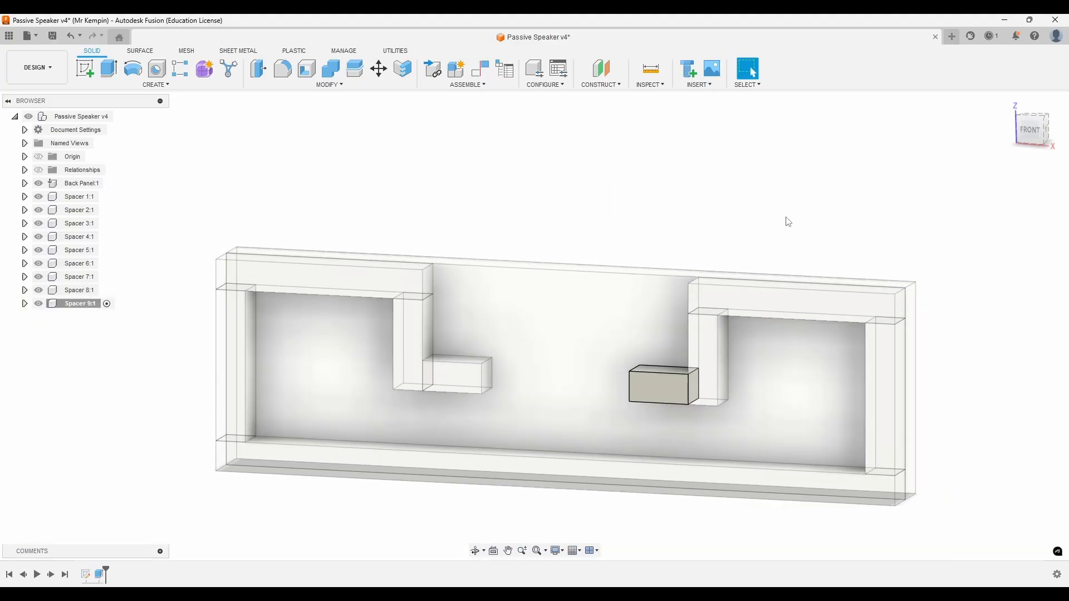
- Activate the Passive Speaker assembly and create a new internal component named Spacer 10 in it, activated for editing
{"action": "left_click", "coordinate": [125, 116]}
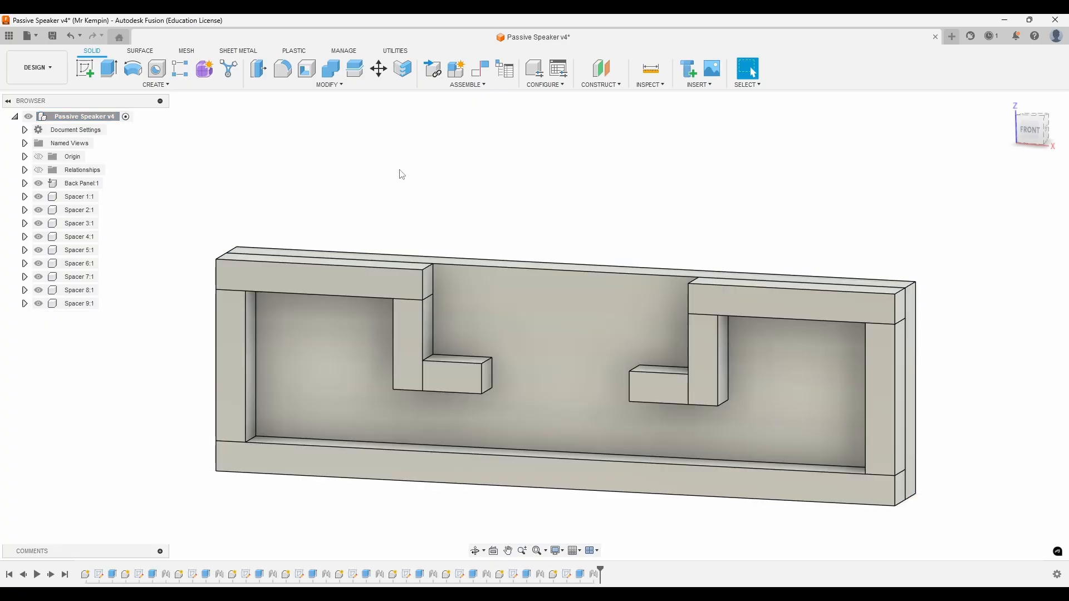
{"action": "mouse_move", "coordinate": [595, 191]}
{"action": "middle_mouse_down", "text": "shift"}
{"action": "mouse_move", "coordinate": [618, 183]}
{"action": "mouse_move", "coordinate": [606, 188]}
{"action": "middle_mouse_up", "text": "shift"}
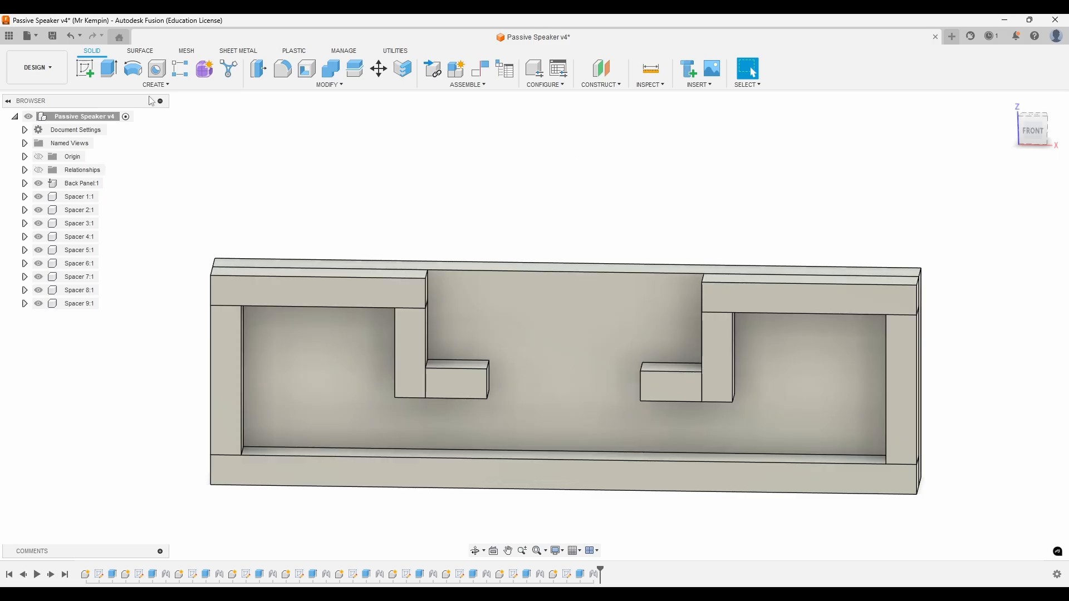
{"action": "left_click", "coordinate": [453, 77]}
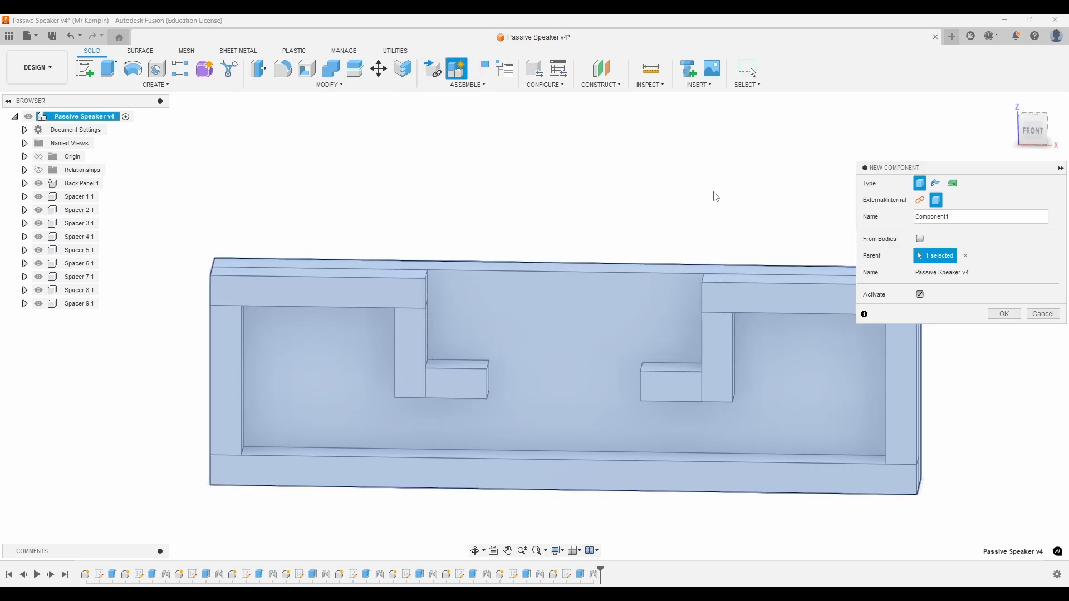
{"action": "double_click", "coordinate": [963, 216]}
{"action": "type", "text": "Spacer 10"}
{"action": "key", "text": "Return"}
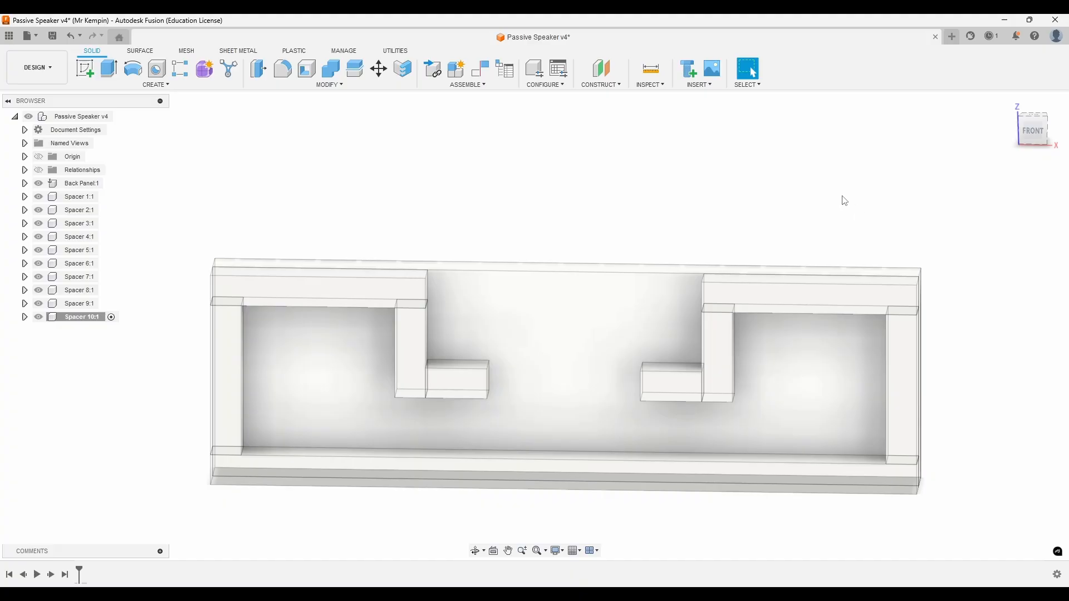
- Sketch a rectangle 10 mm wide and 30 mm high on the front plane, standing on the back panel's top edge, and finish the sketch
{"action": "left_click", "coordinate": [86, 68]}
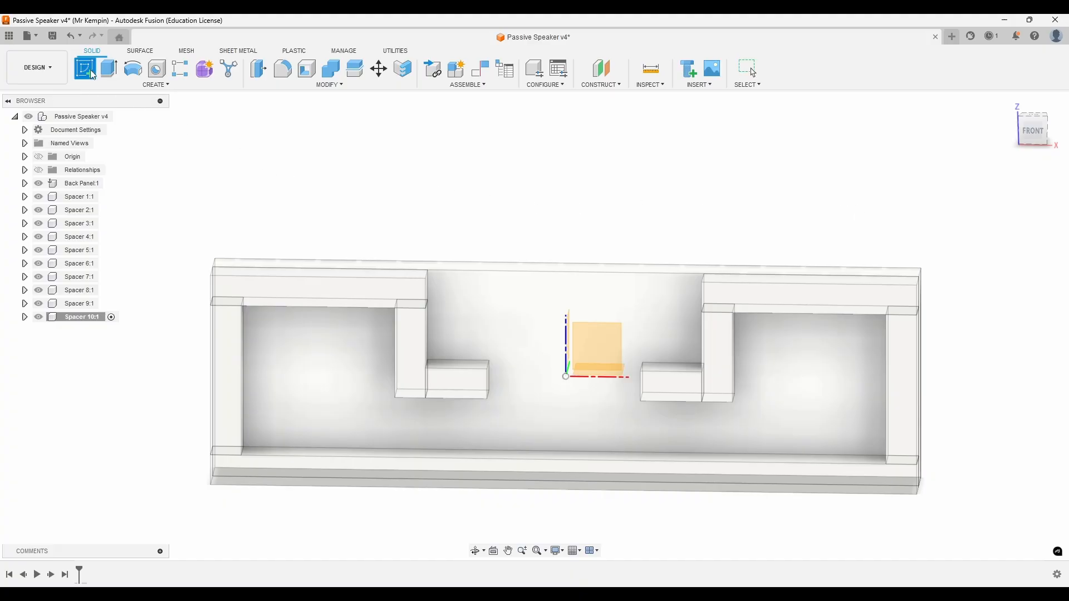
{"action": "left_click", "coordinate": [607, 368]}
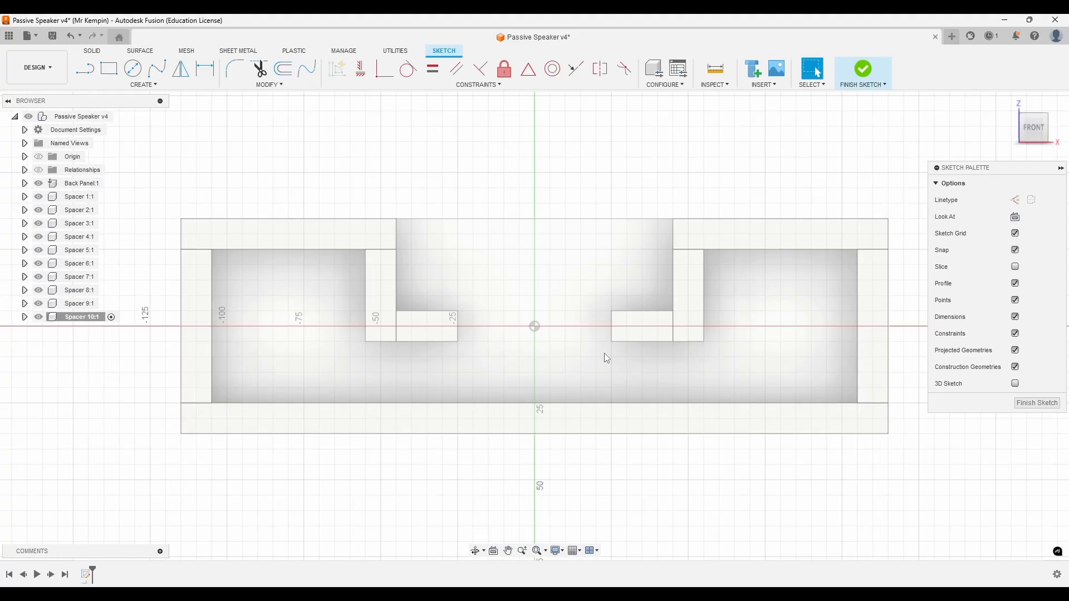
{"action": "left_click", "coordinate": [107, 68]}
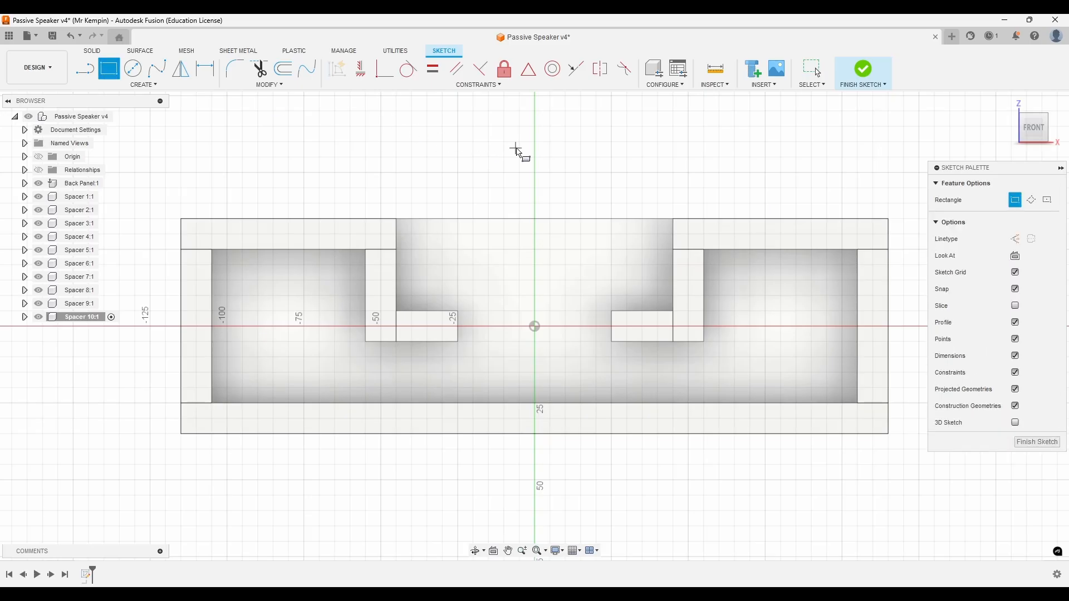
{"action": "left_click", "coordinate": [504, 127]}
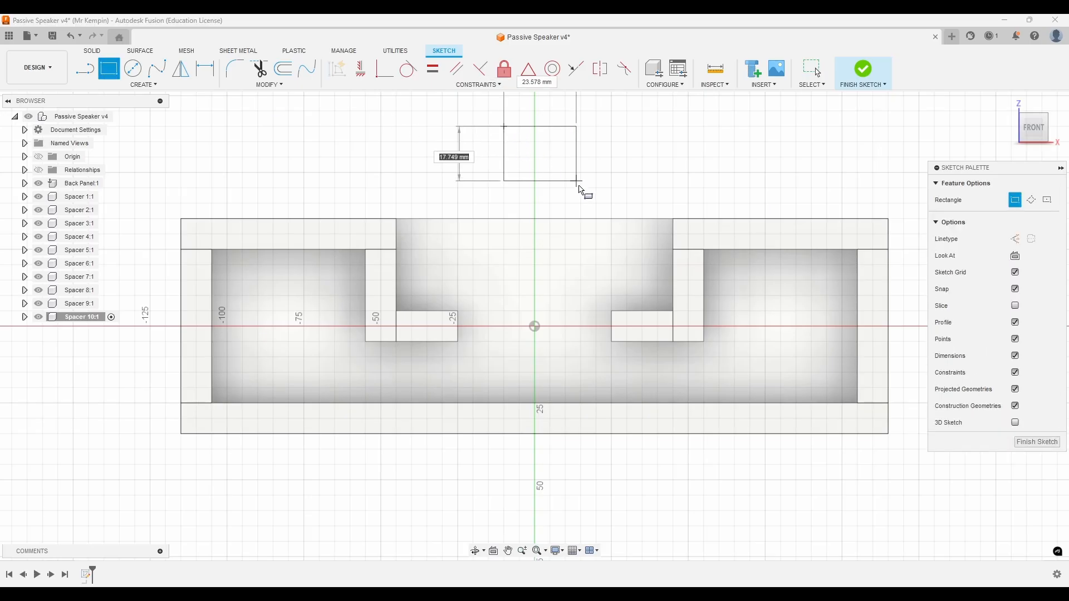
{"action": "middle_click_drag", "start_coordinate": [568, 218], "coordinate": [562, 280]}
{"action": "type", "text": "12"}
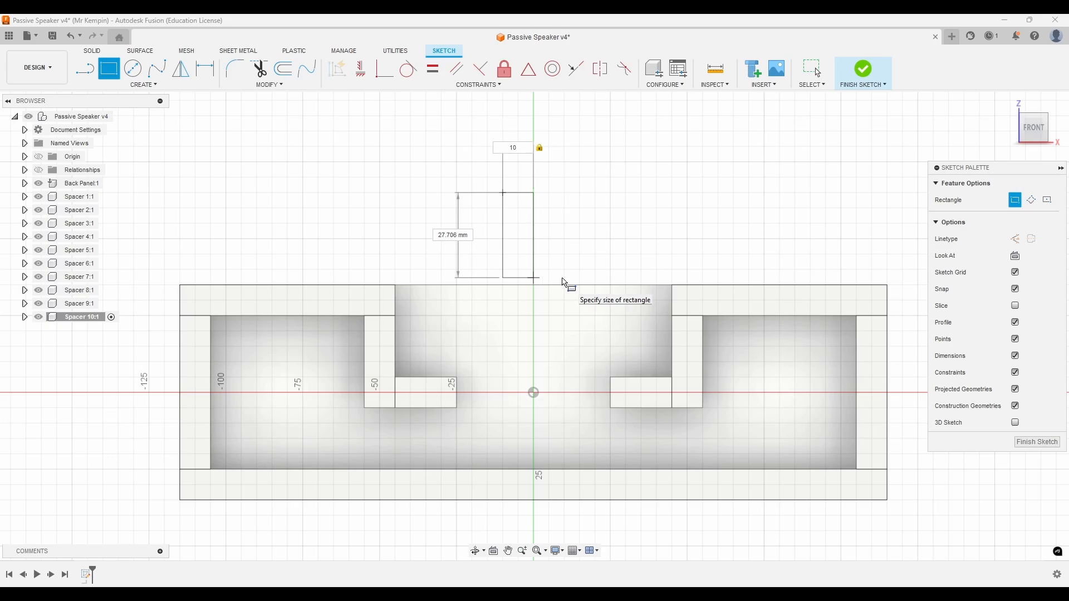
{"action": "key", "text": "Tab"}
{"action": "type", "text": "30"}
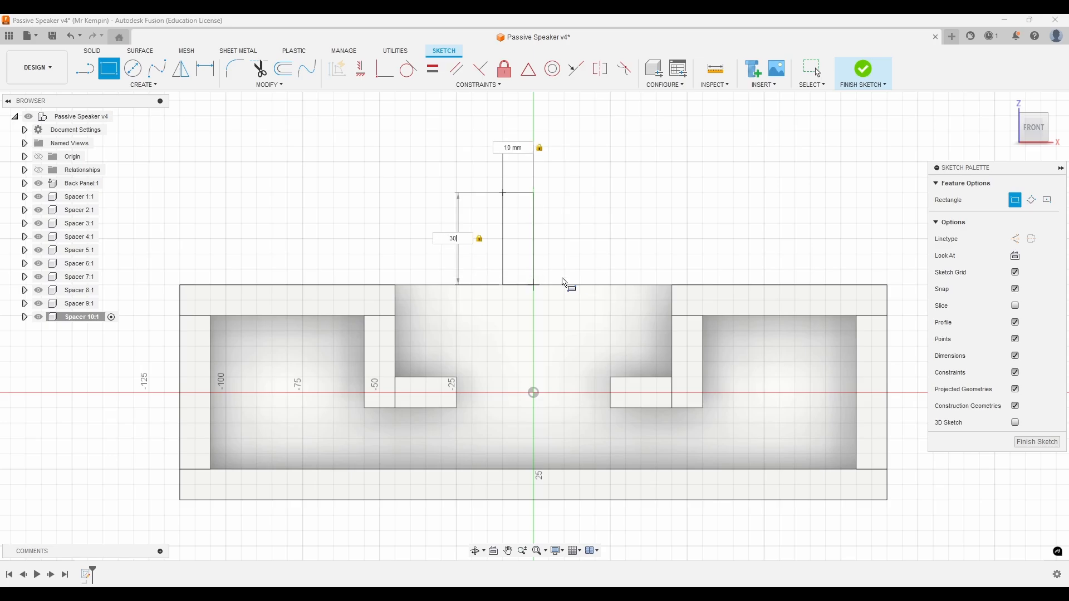
{"action": "key", "text": "Return"}
{"action": "key", "text": "Escape"}
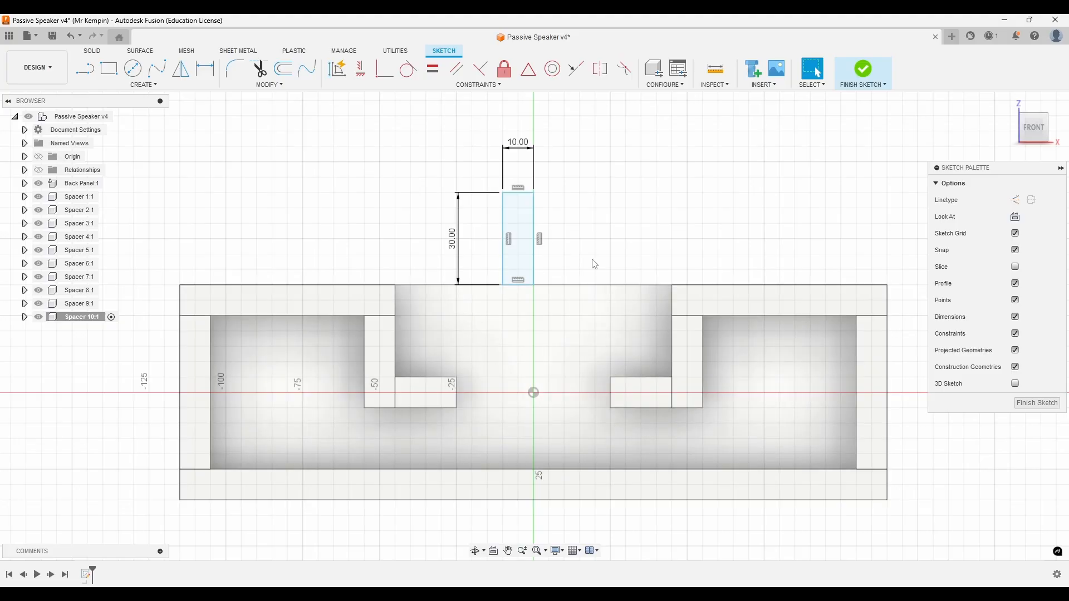
{"action": "left_click", "coordinate": [864, 71]}
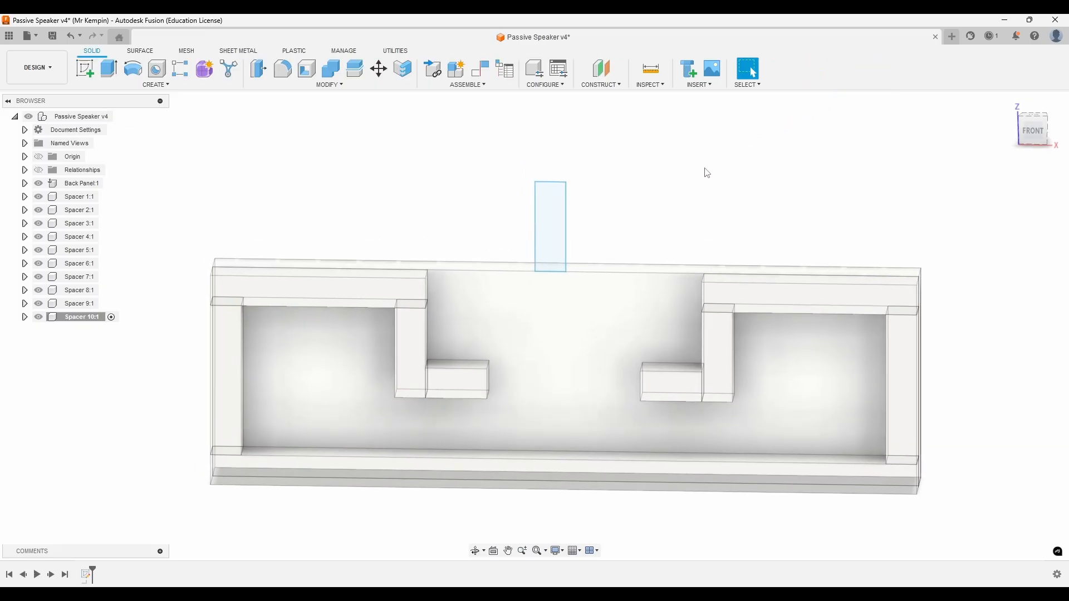
- Extrude the Spacer 10 rectangle as a new body, to the same thickness as the other spacers
{"action": "type", "text": "er "}
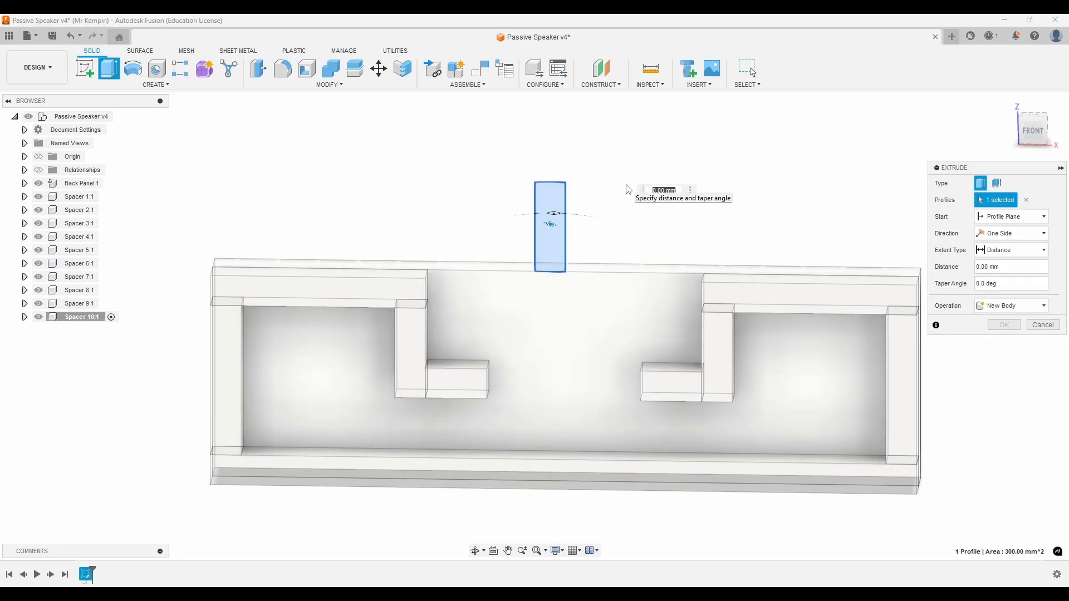
{"action": "type", "text": "10"}
{"action": "key", "text": "Return"}
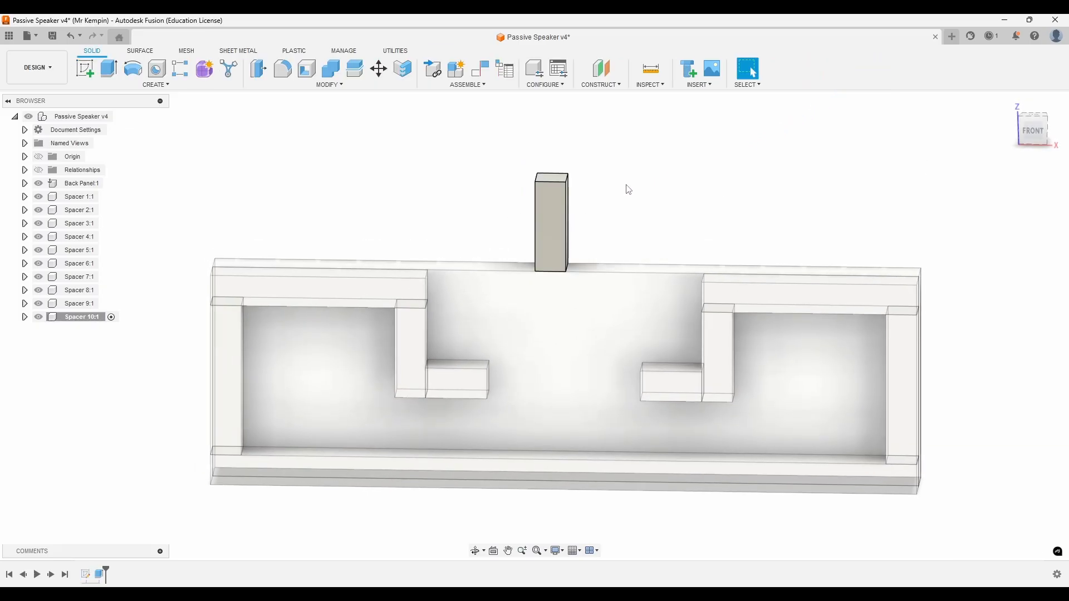
{"action": "key", "text": "j"}
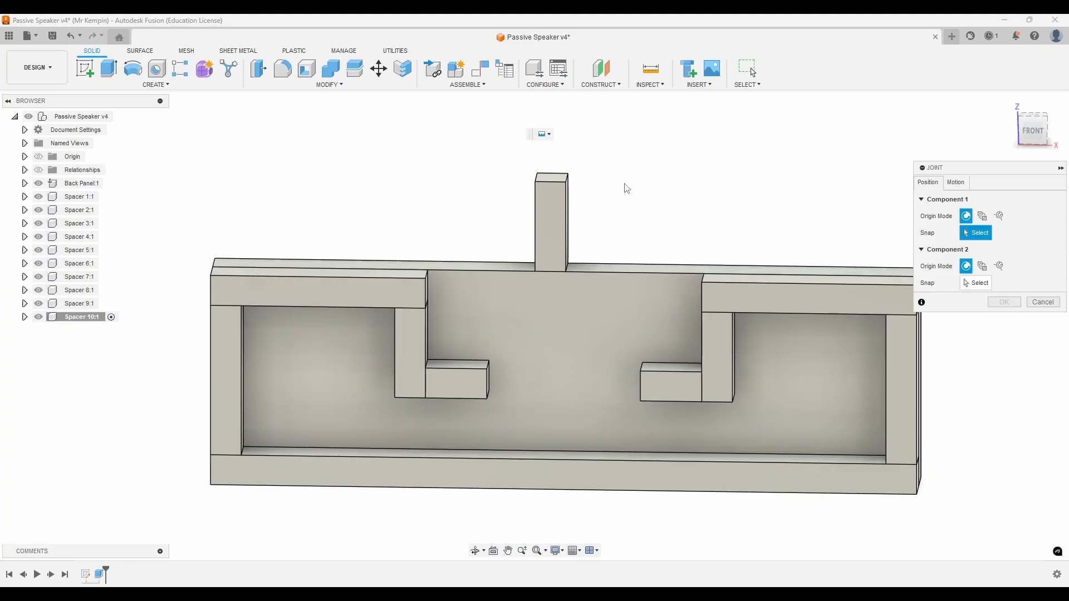
{"action": "middle_click_drag", "start_coordinate": [606, 212], "coordinate": [575, 205], "text": "shift"}
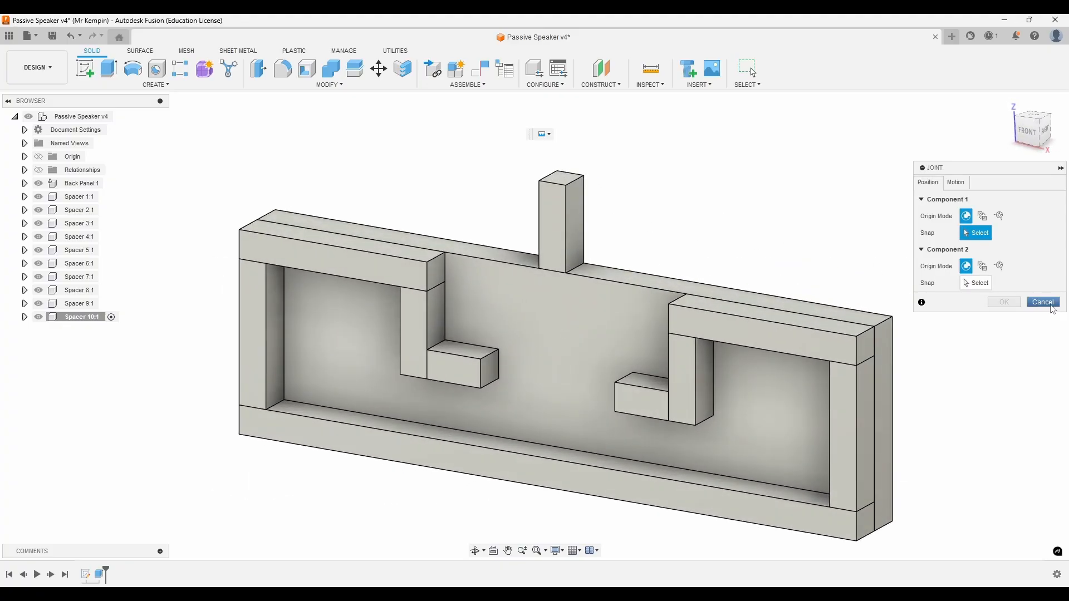
{"action": "left_click", "coordinate": [1049, 304]}
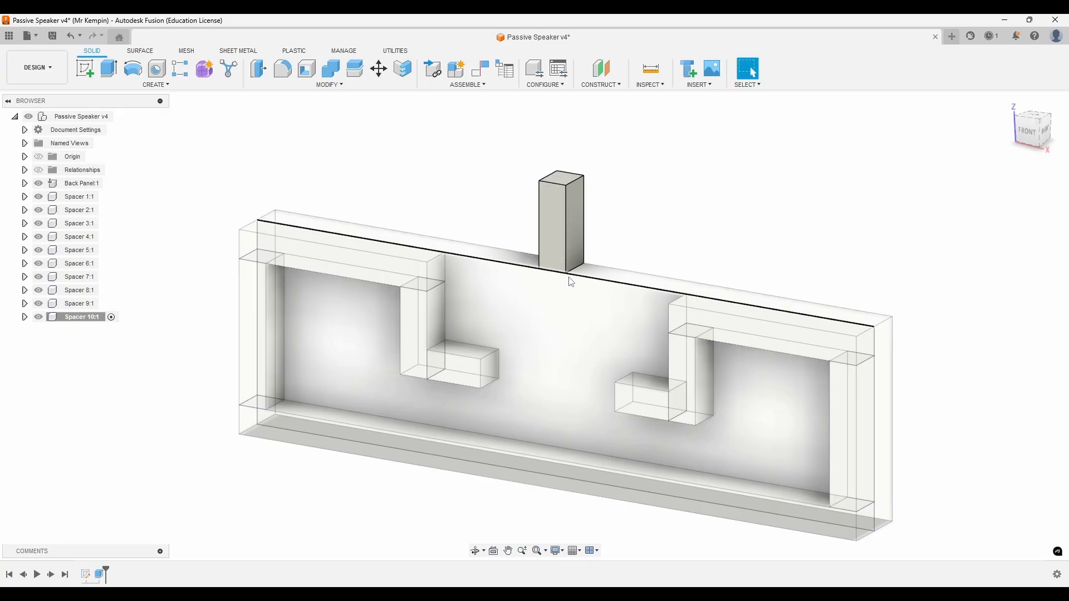
- Move Spacer 10 up and clear of the back panel so that its bottom face is accessible
{"action": "left_click_drag", "start_coordinate": [554, 232], "coordinate": [587, 179]}
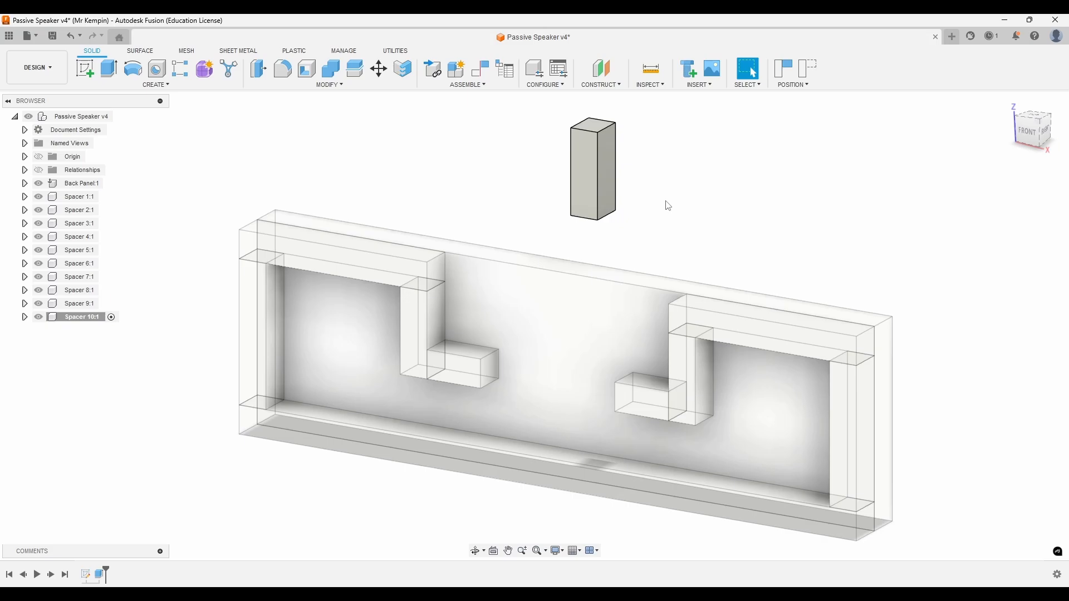
{"action": "mouse_move", "coordinate": [666, 203]}
{"action": "middle_mouse_down", "text": "shift"}
{"action": "mouse_move", "coordinate": [630, 184]}
{"action": "mouse_move", "coordinate": [676, 205]}
{"action": "middle_mouse_up", "text": "shift"}
{"action": "left_click_drag", "start_coordinate": [544, 186], "coordinate": [627, 209]}
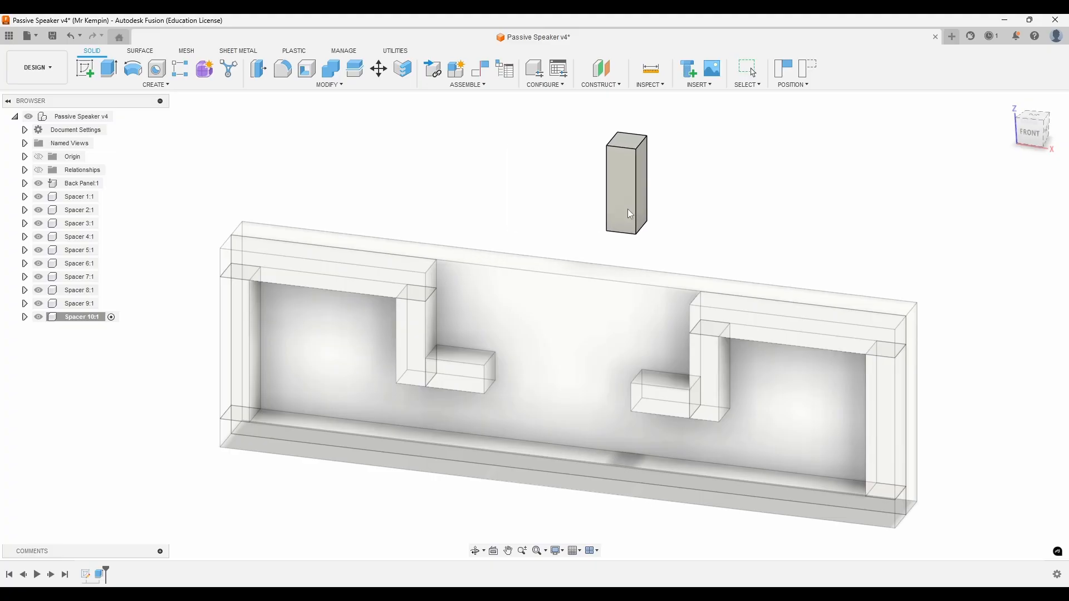
{"action": "middle_click_drag", "start_coordinate": [676, 243], "coordinate": [688, 212], "text": "shift"}
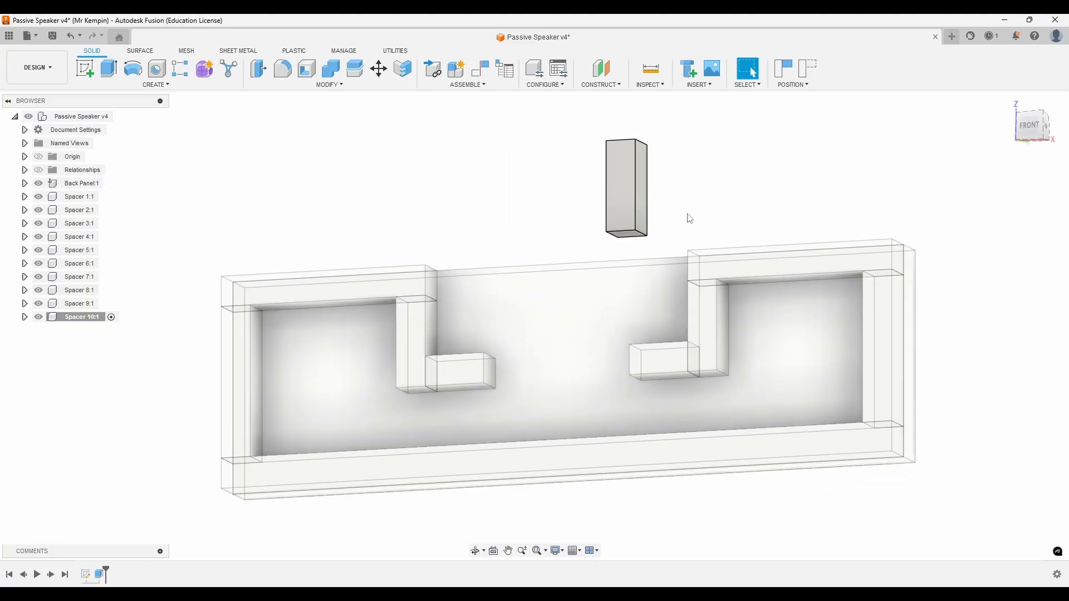
- Joint Spacer 10 to Spacer 1, snapping the centre of Spacer 10's bottom face to the centre of Spacer 1's upper face
{"action": "key", "text": "j"}
{"action": "scroll", "coordinate": [654, 245], "scroll_direction": "up", "scroll_amount": 3}
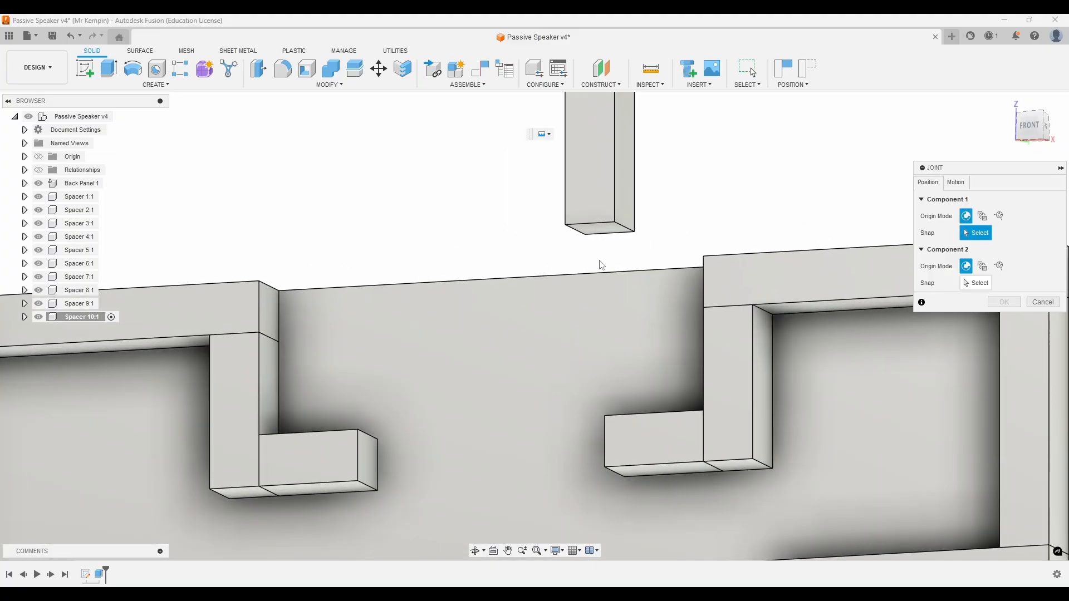
{"action": "scroll", "coordinate": [596, 270], "scroll_direction": "down", "scroll_amount": 3}
{"action": "middle_click_drag", "start_coordinate": [553, 276], "coordinate": [622, 232], "text": "shift"}
{"action": "scroll", "coordinate": [622, 232], "scroll_direction": "up", "scroll_amount": 5}
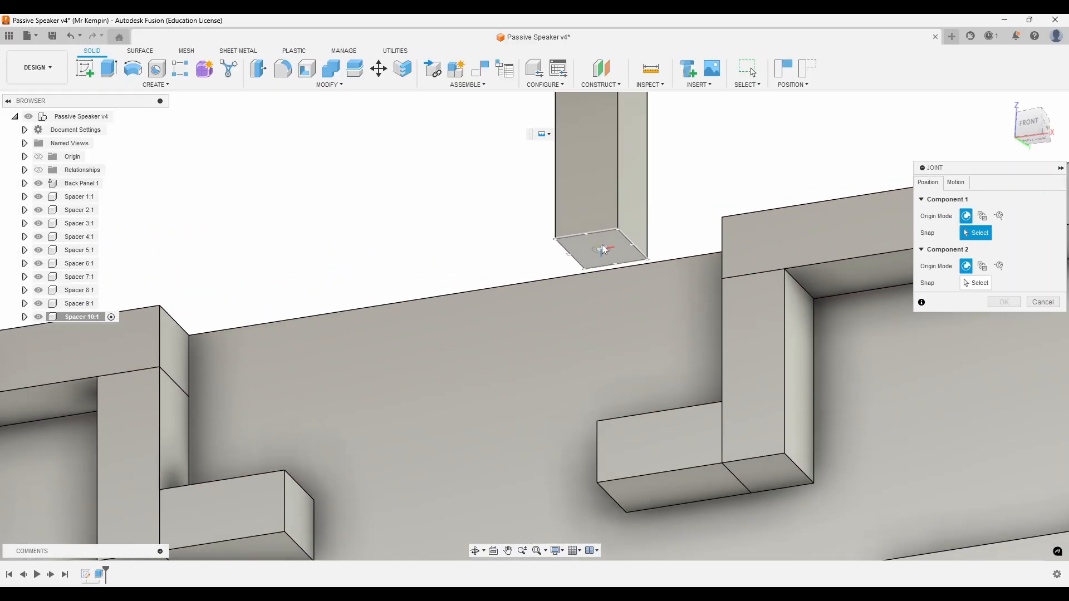
{"action": "left_click", "coordinate": [599, 247]}
{"action": "scroll", "coordinate": [601, 229], "scroll_direction": "down", "scroll_amount": 8}
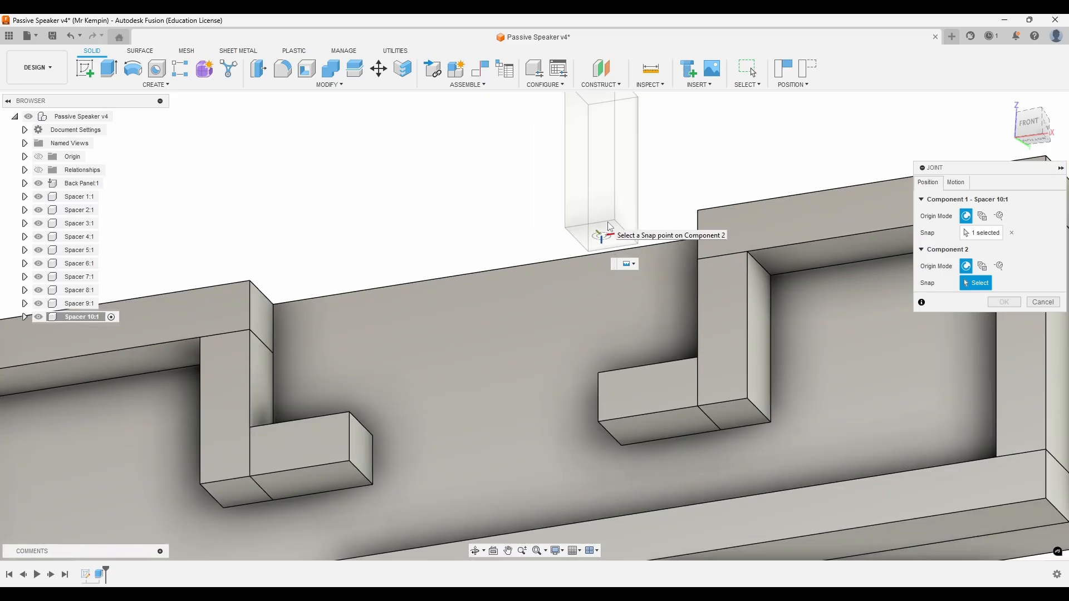
{"action": "middle_click_drag", "start_coordinate": [543, 245], "coordinate": [557, 334], "text": "shift"}
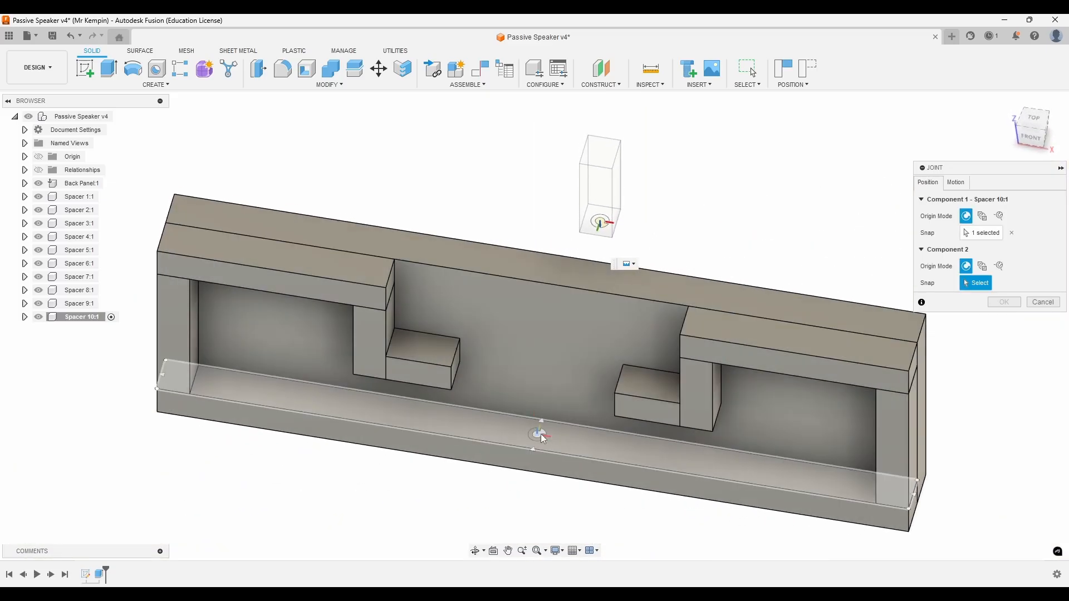
{"action": "left_click", "coordinate": [540, 437]}
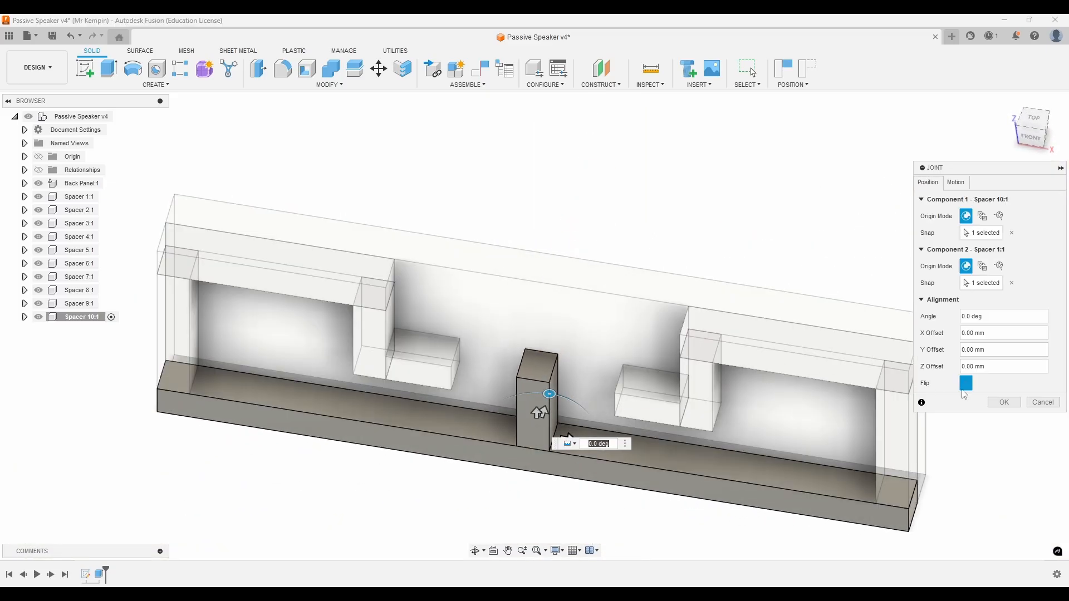
{"action": "left_click", "coordinate": [1004, 402]}
- Activate the top-level Passive Speaker assembly and save a new version with the description User Saved
{"action": "middle_click_drag", "start_coordinate": [535, 238], "coordinate": [565, 248], "text": "shift"}
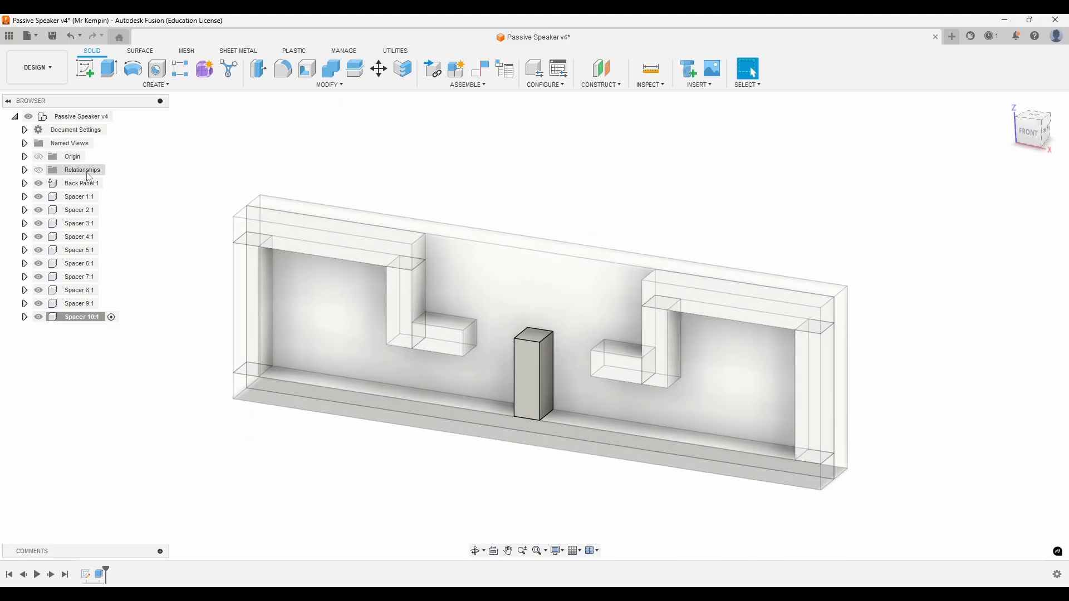
{"action": "double_click", "coordinate": [81, 116]}
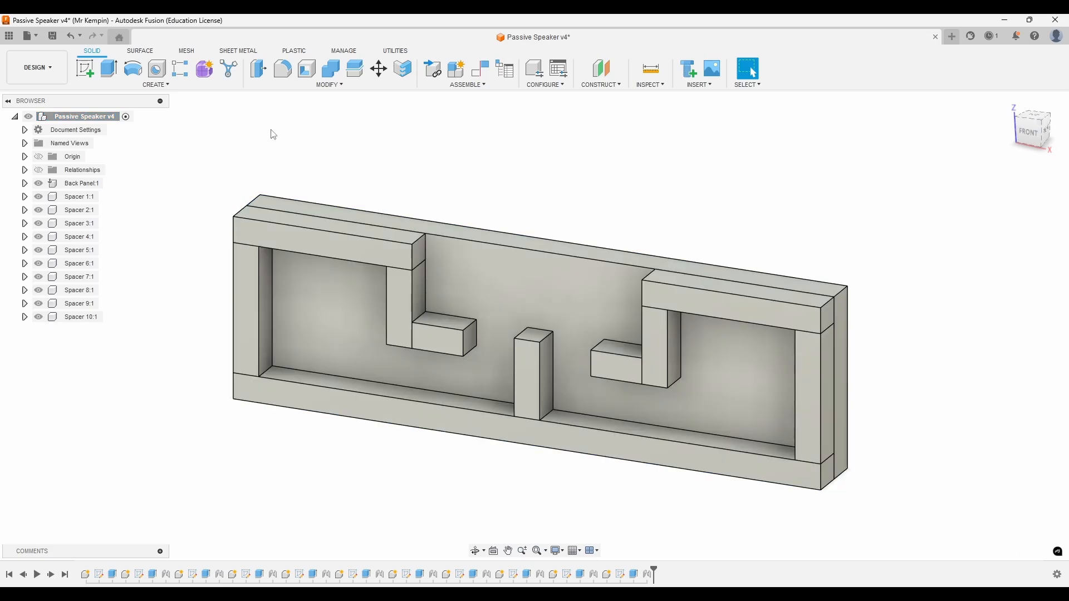
{"action": "left_click", "coordinate": [52, 36]}
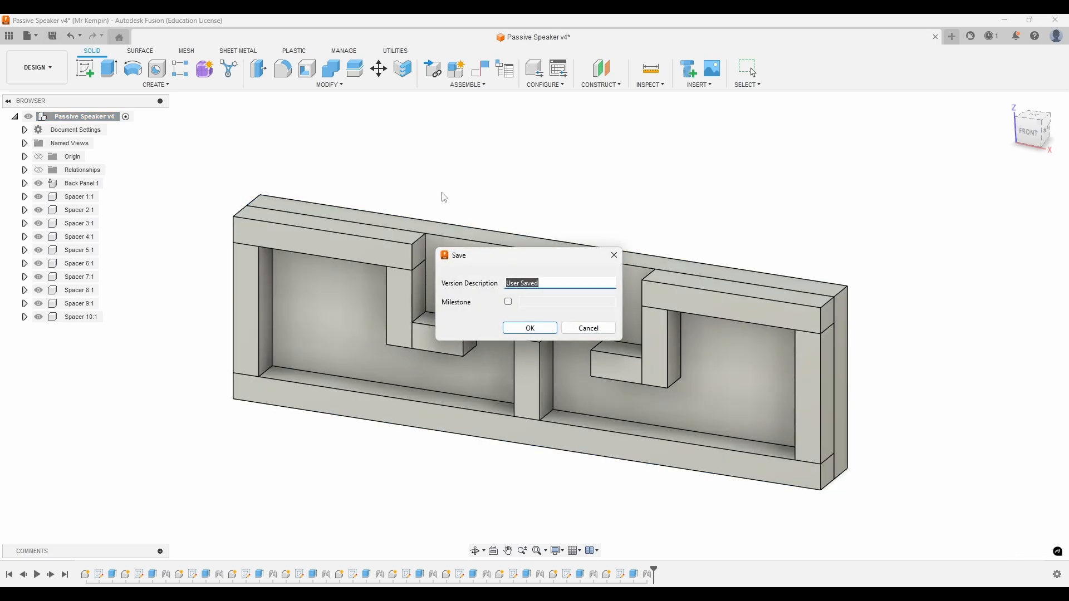
{"action": "left_click", "coordinate": [524, 327]}
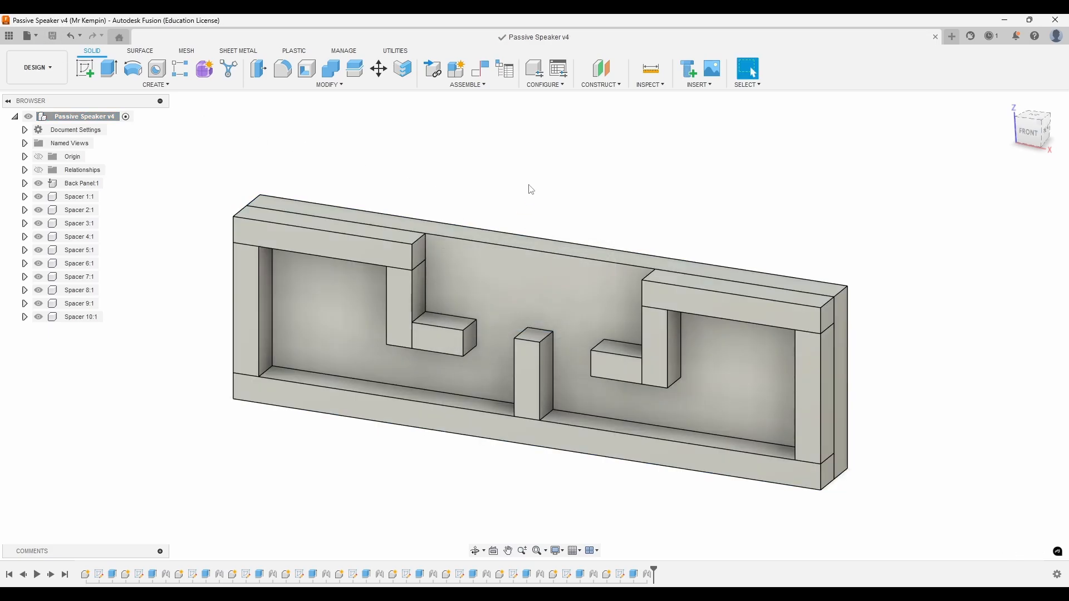